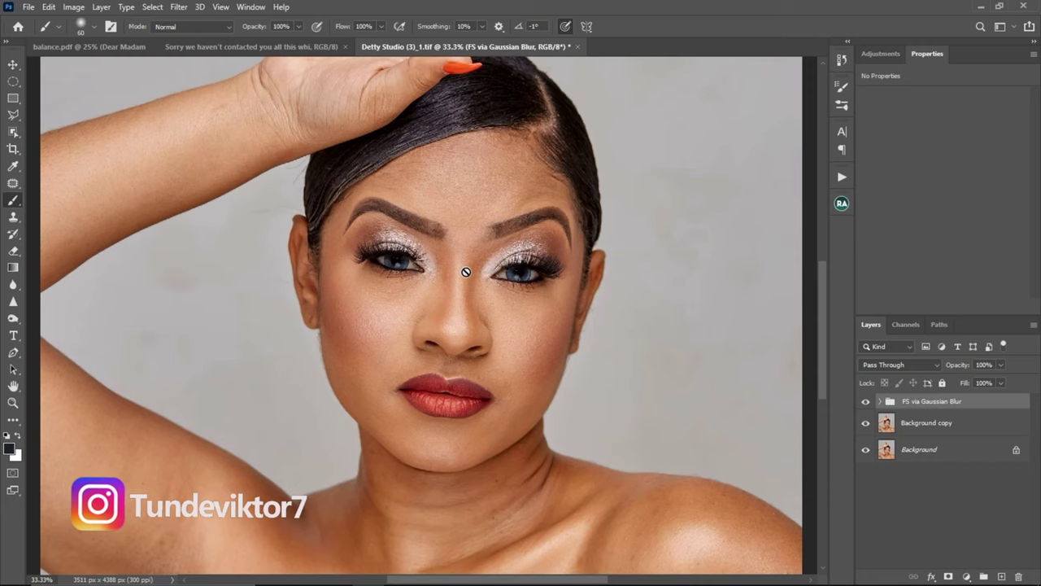
{"action": "left_click_drag", "start_coordinate": [465, 257], "coordinate": [477, 289]}
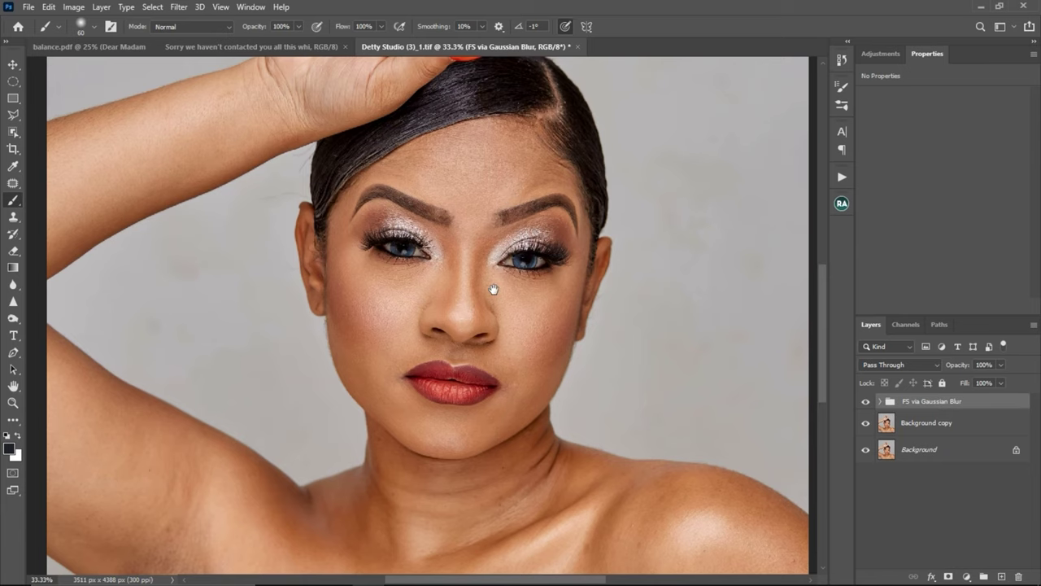
{"action": "left_click_drag", "start_coordinate": [493, 289], "coordinate": [474, 317]}
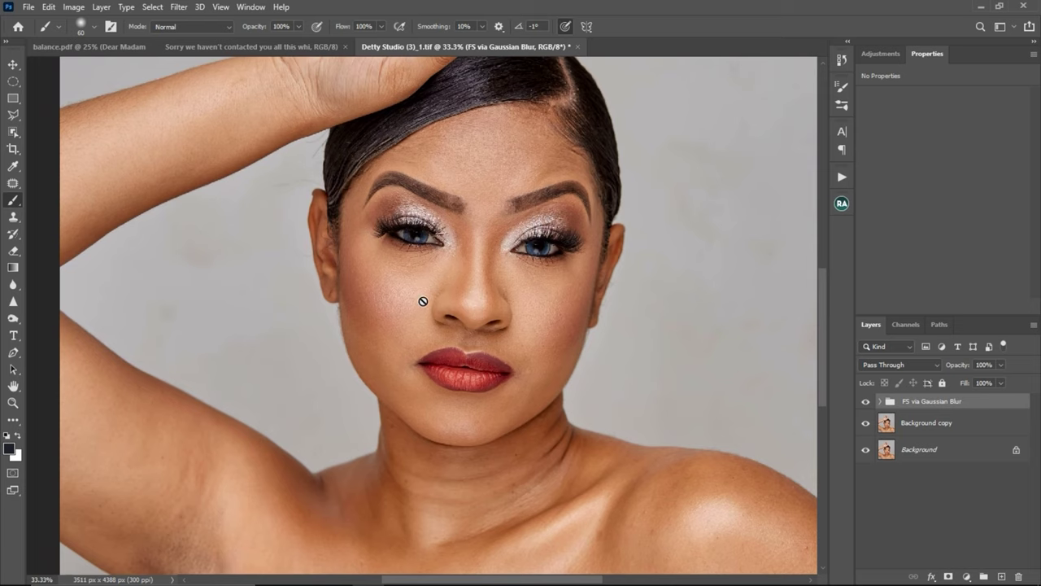
{"action": "left_click_drag", "start_coordinate": [494, 332], "coordinate": [504, 342]}
{"action": "key", "text": "z"}
{"action": "key", "text": "alt"}
{"action": "left_click", "coordinate": [478, 321], "text": "alt"}
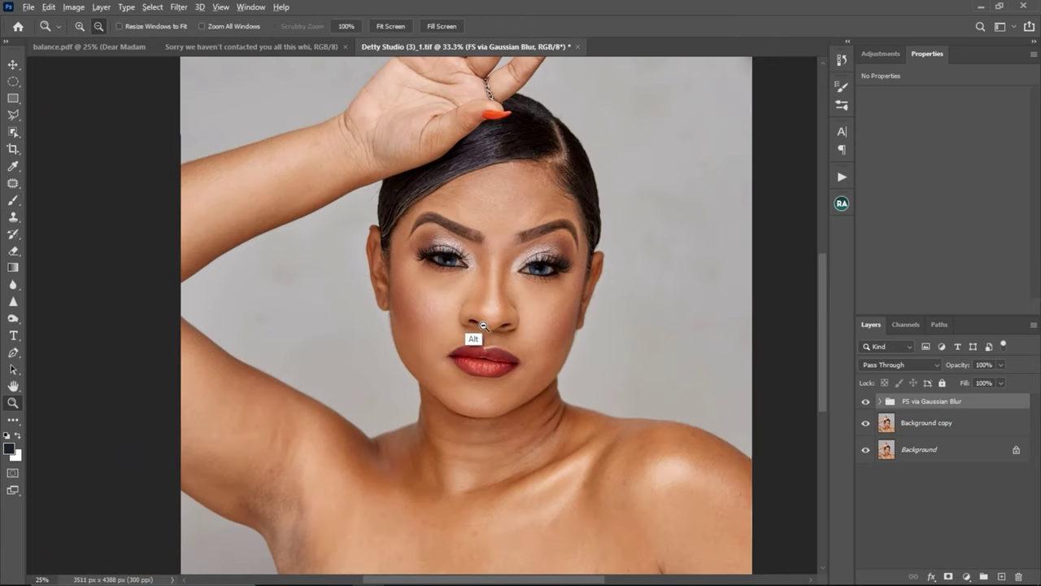
- Compare the portrait with the FS via Gaussian Blur group hidden and shown
{"action": "key", "text": "b"}
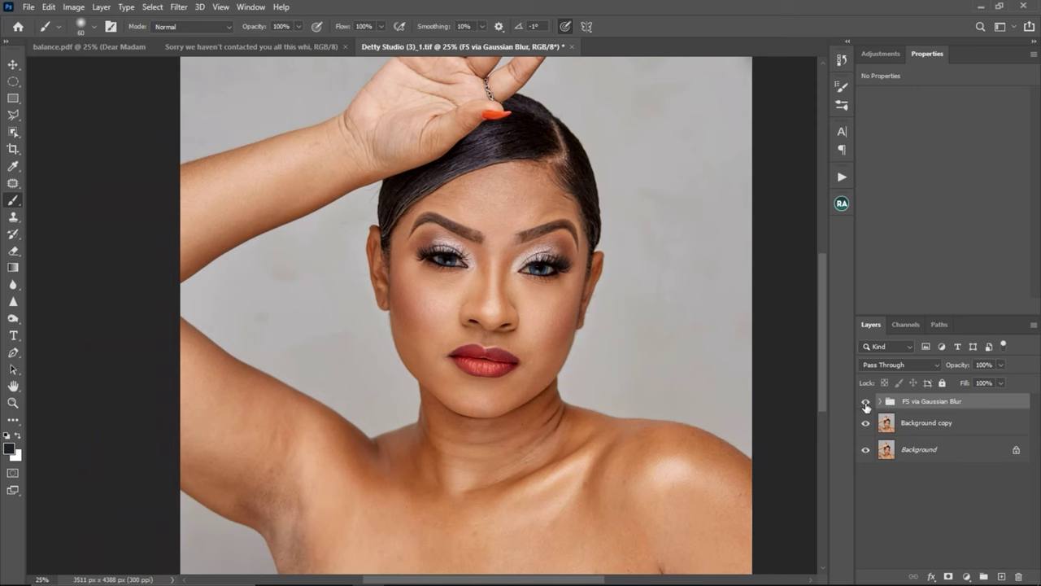
{"action": "left_click", "coordinate": [865, 403]}
{"action": "key", "text": "ctrl+plus"}
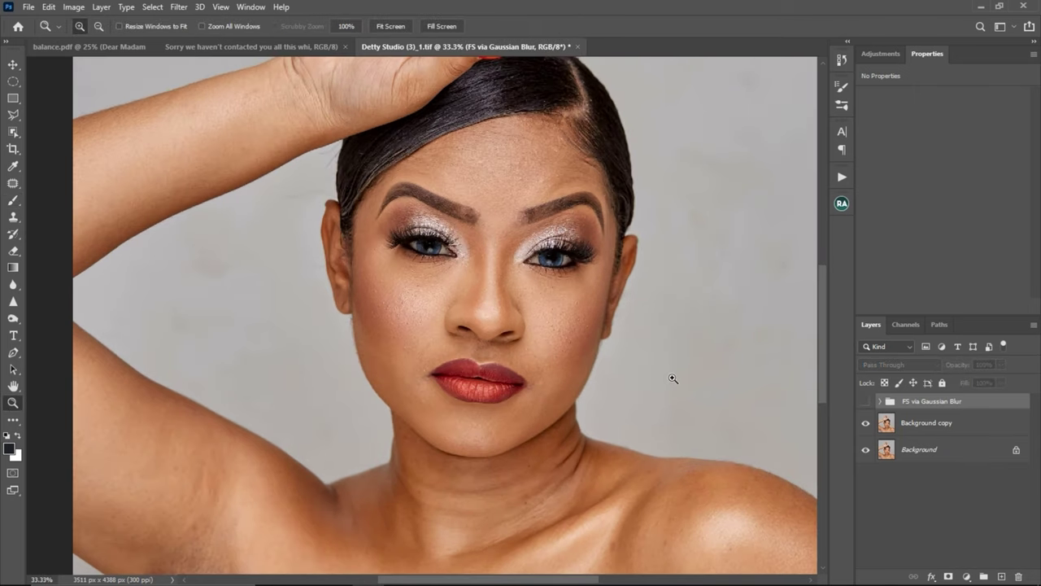
{"action": "left_click", "coordinate": [866, 402]}
{"action": "left_click", "coordinate": [596, 382], "text": "alt"}
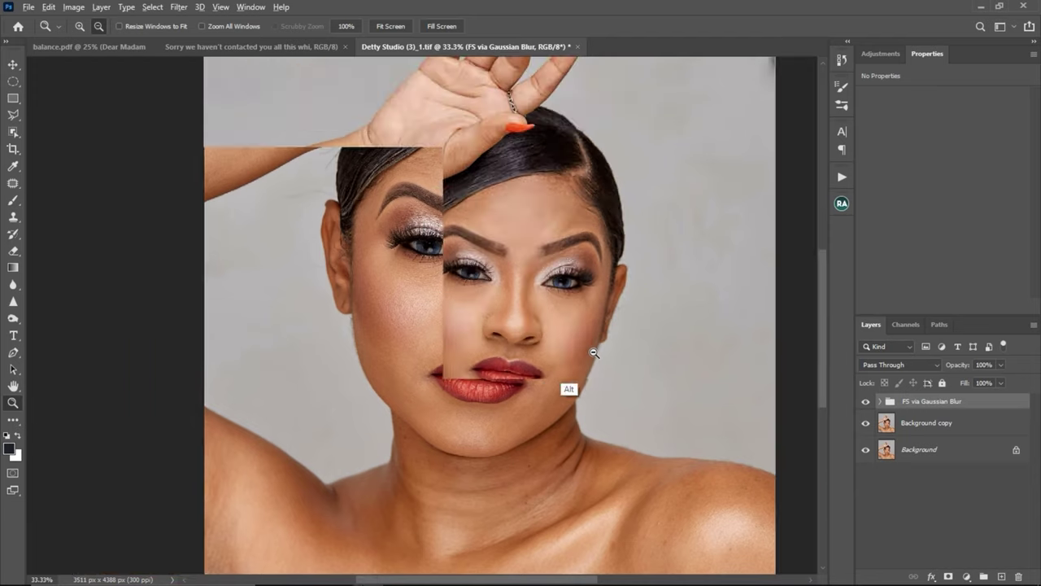
{"action": "left_click_drag", "start_coordinate": [562, 349], "coordinate": [499, 306]}
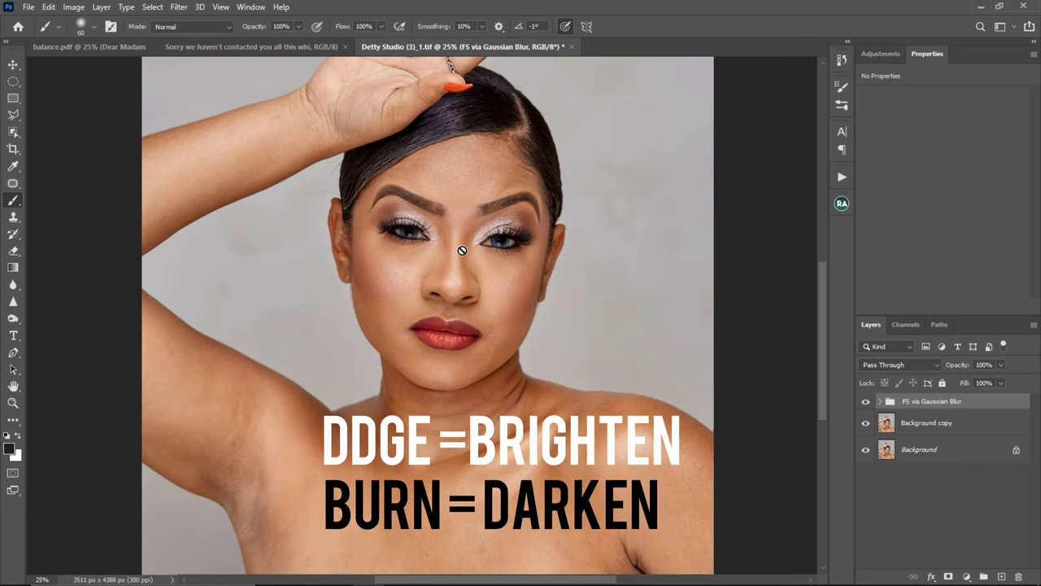
{"action": "scroll", "coordinate": [462, 250], "scroll_direction": "up", "scroll_amount": 1}
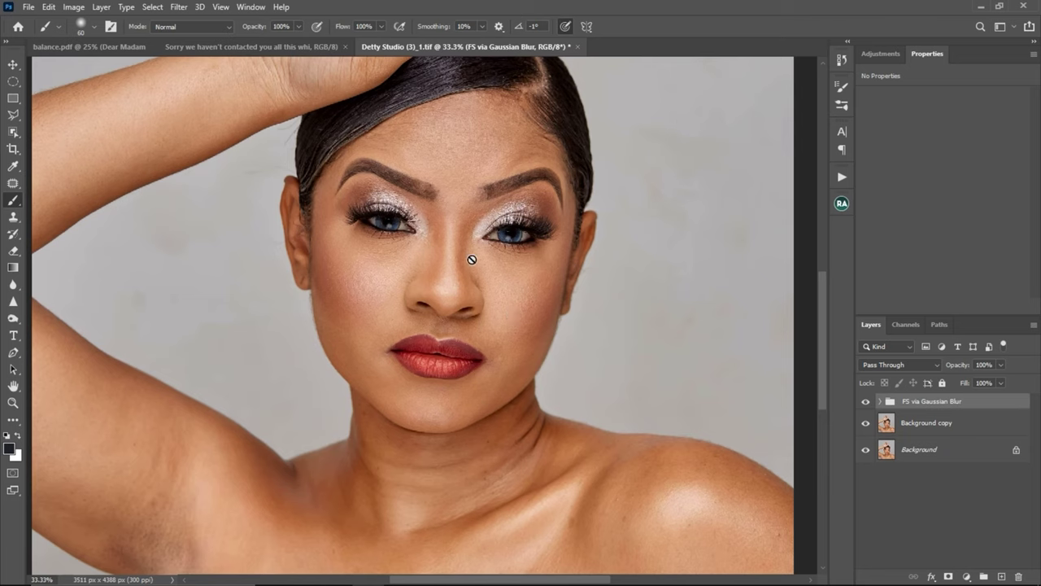
{"action": "left_click_drag", "start_coordinate": [483, 292], "coordinate": [447, 248]}
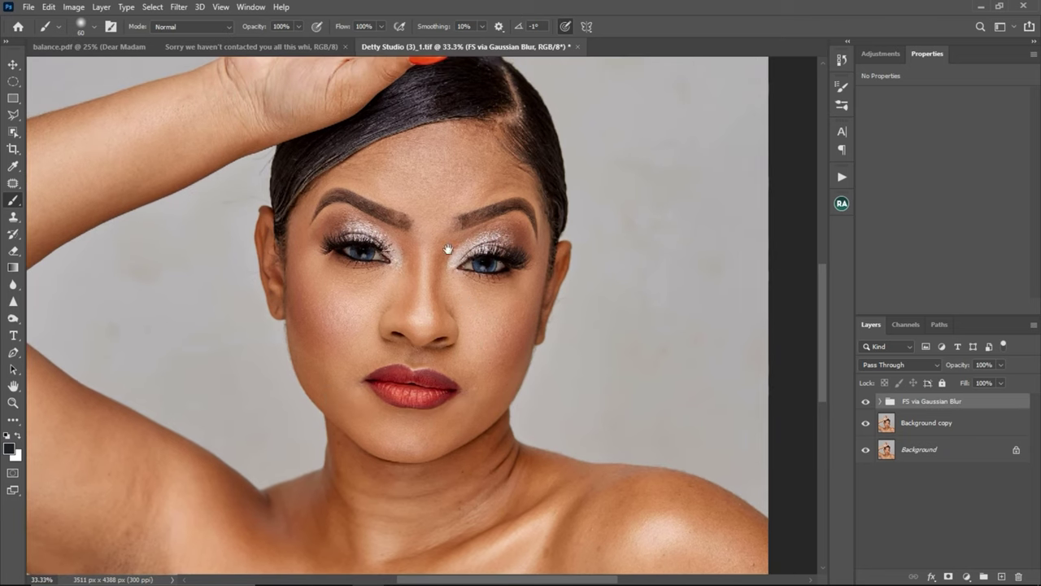
{"action": "left_click_drag", "start_coordinate": [461, 302], "coordinate": [474, 271]}
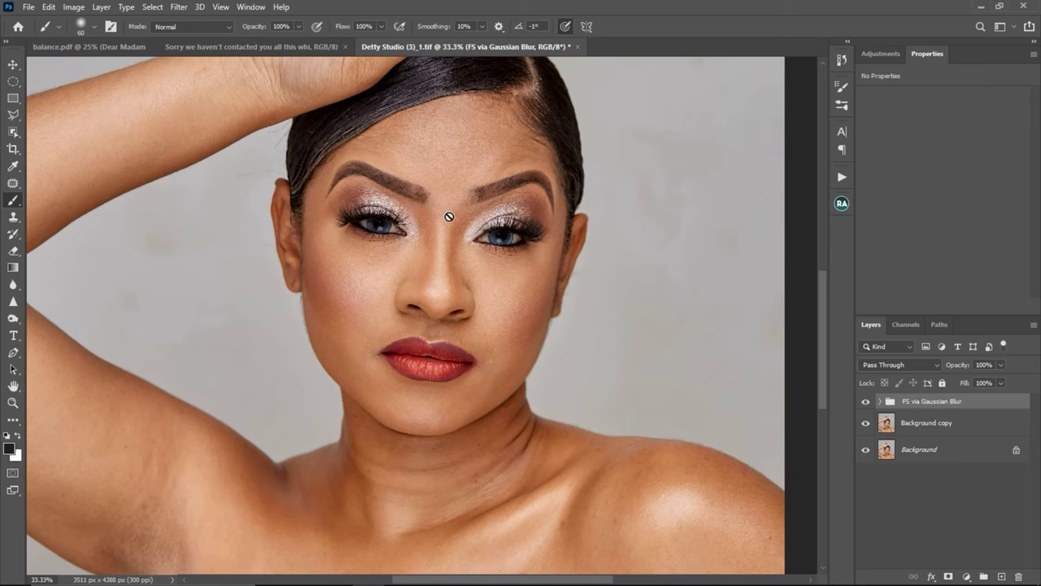
{"action": "key", "text": "ctrl+minus"}
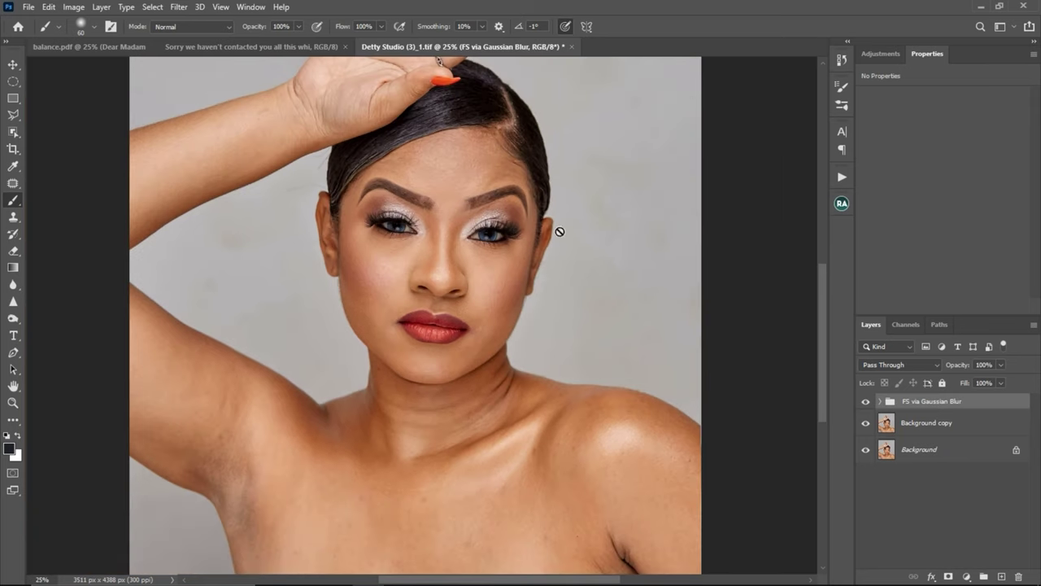
- Generate a curves-based Dodge & Burn group with the Beauty Retouch extension and delete its Visual Aid group
{"action": "left_click", "coordinate": [842, 205]}
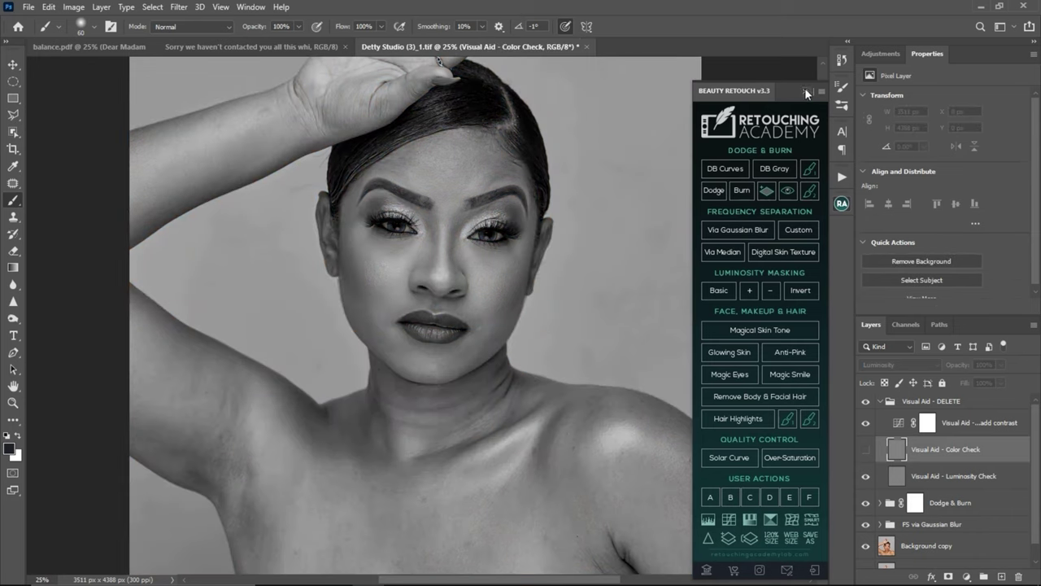
{"action": "left_click", "coordinate": [805, 91]}
{"action": "mouse_move", "coordinate": [948, 402]}
{"action": "left_mouse_down"}
{"action": "mouse_move", "coordinate": [967, 403]}
{"action": "mouse_move", "coordinate": [1018, 576]}
{"action": "left_mouse_up"}
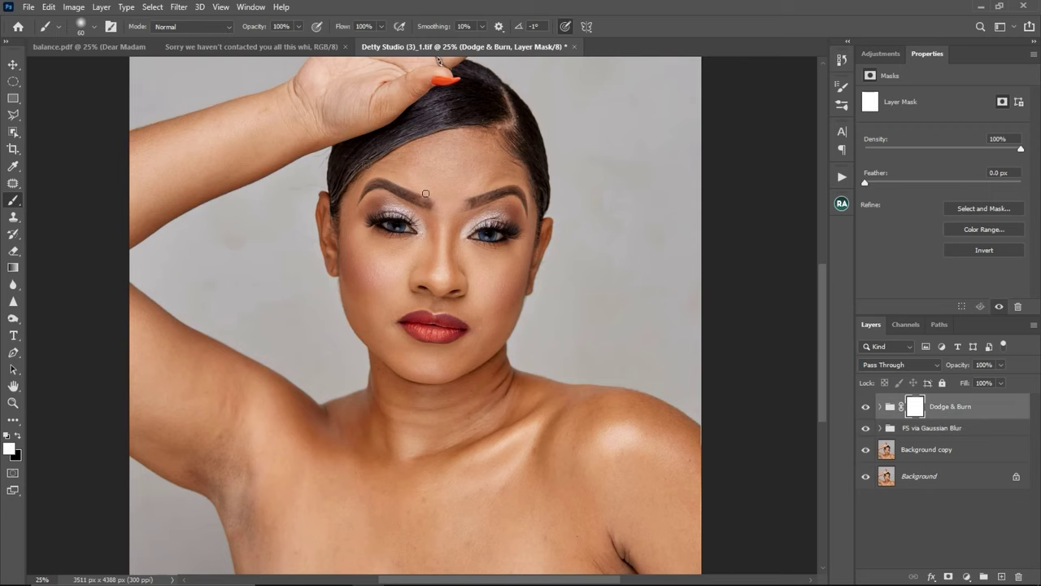
- Brush white on the Dodge Curve mask to brighten the inner brow area and the side of the nose
{"action": "left_click", "coordinate": [879, 407]}
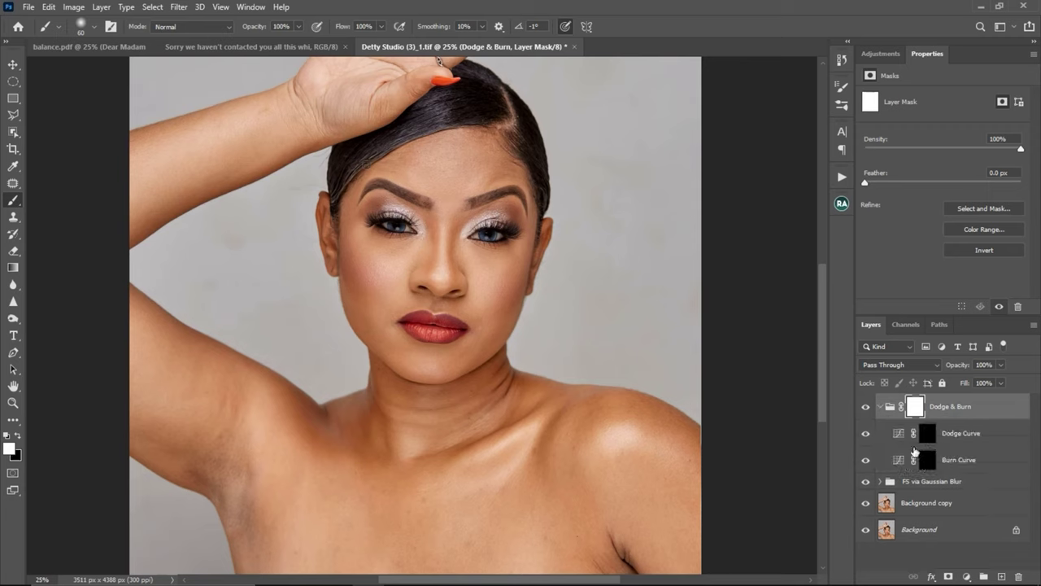
{"action": "left_click", "coordinate": [929, 436]}
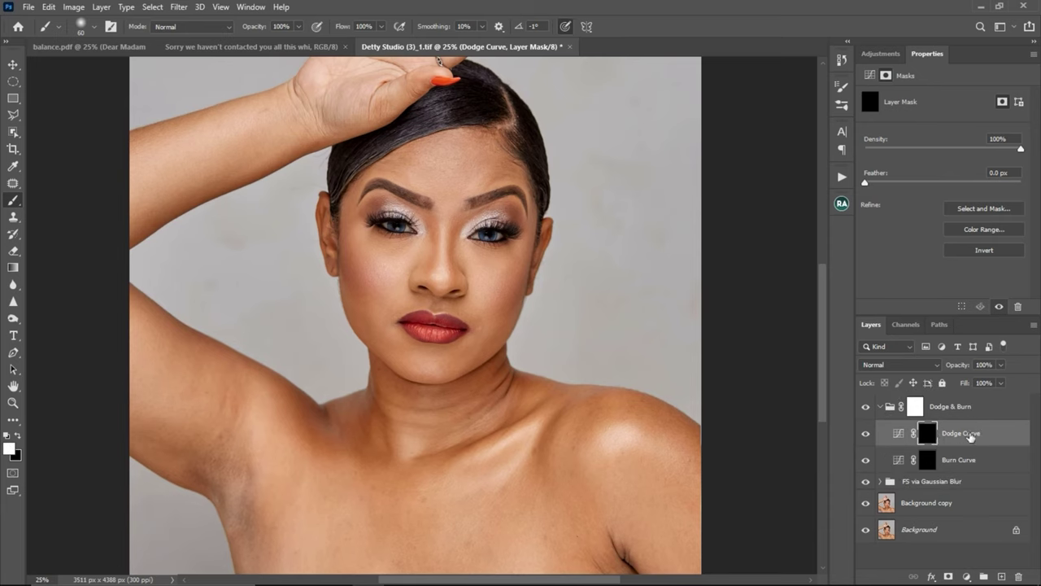
{"action": "key", "text": "z"}
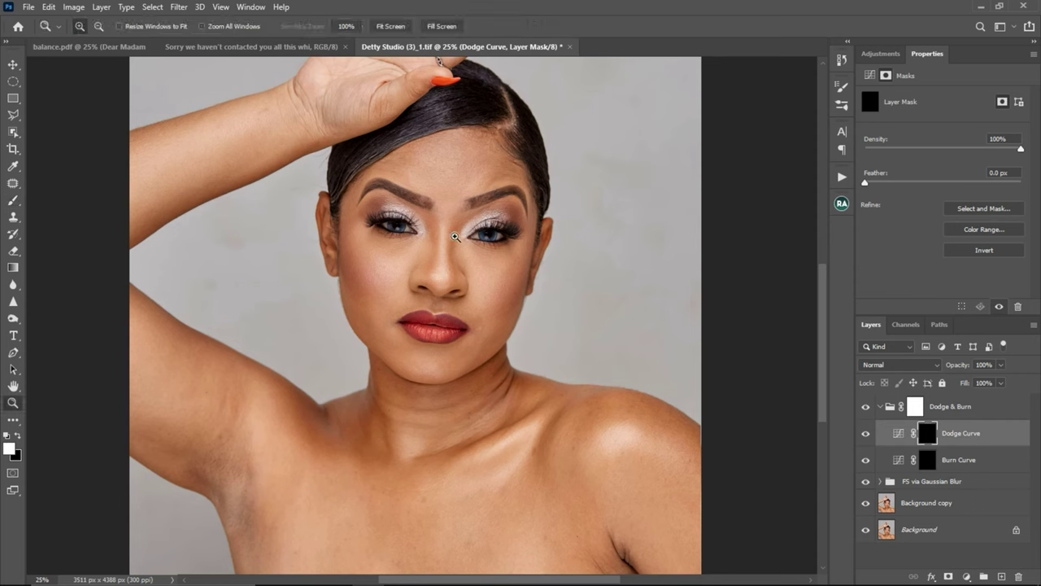
{"action": "left_click", "coordinate": [456, 236]}
{"action": "key", "text": "b"}
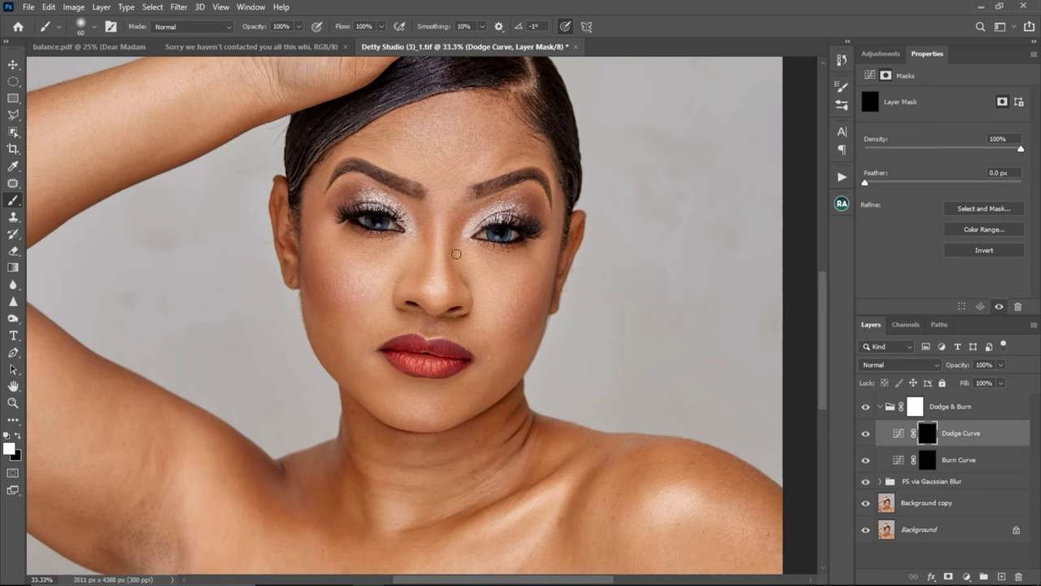
{"action": "left_click_drag", "start_coordinate": [455, 217], "coordinate": [447, 257]}
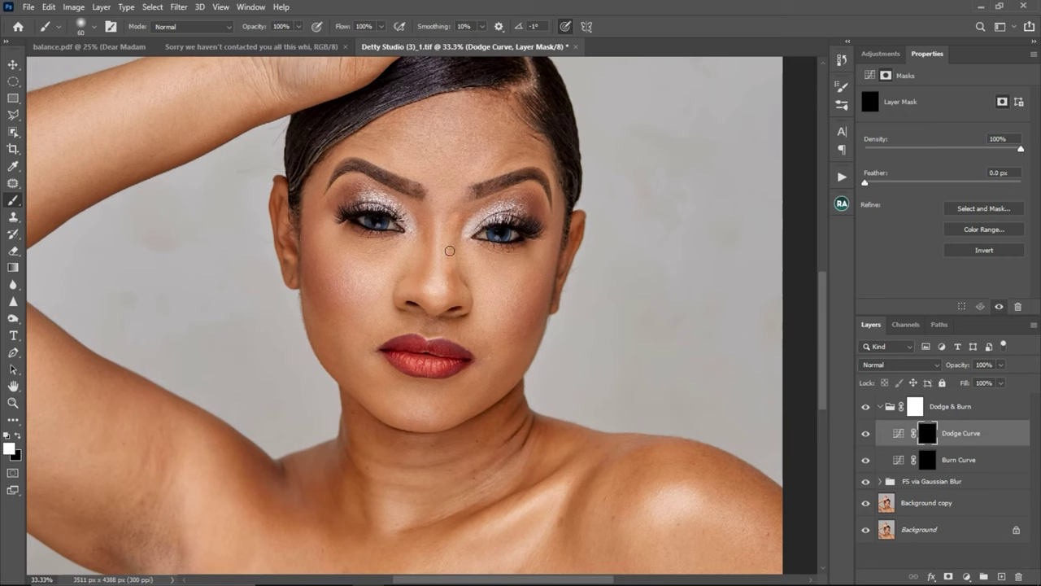
{"action": "left_click_drag", "start_coordinate": [459, 213], "coordinate": [461, 217]}
{"action": "left_click_drag", "start_coordinate": [450, 255], "coordinate": [456, 284]}
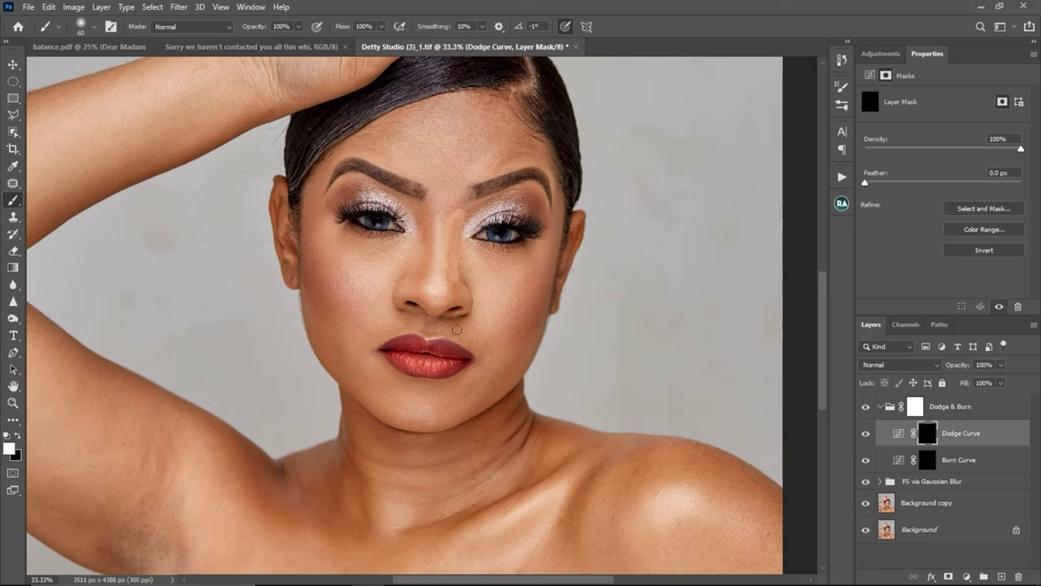
- Brush white on the Burn Curve mask to darken the bridge of the nose
{"action": "left_click", "coordinate": [928, 461]}
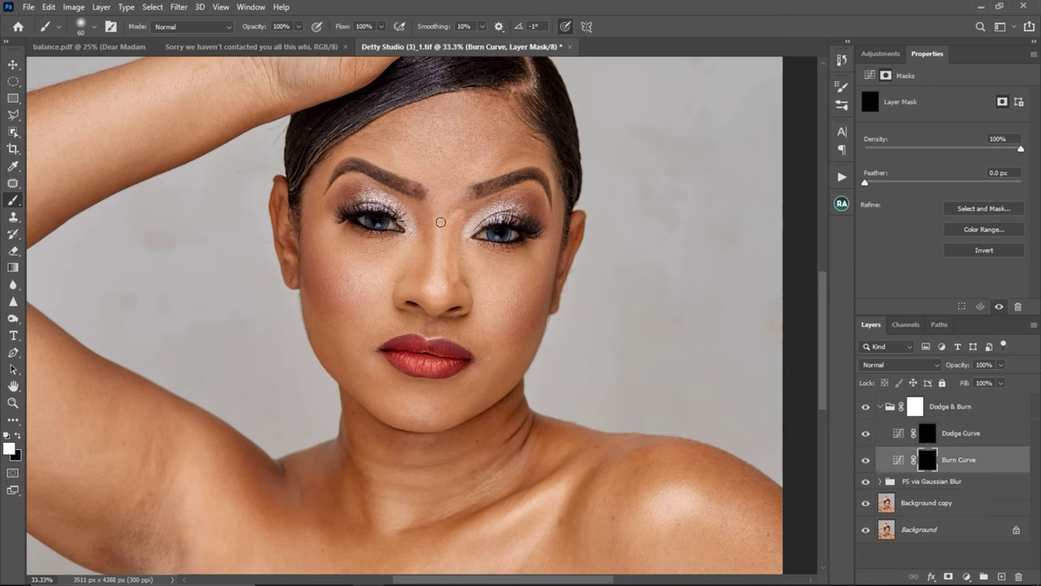
{"action": "mouse_move", "coordinate": [440, 222]}
{"action": "left_mouse_down"}
{"action": "mouse_move", "coordinate": [437, 287]}
{"action": "mouse_move", "coordinate": [446, 253]}
{"action": "mouse_move", "coordinate": [433, 292]}
{"action": "left_mouse_up"}
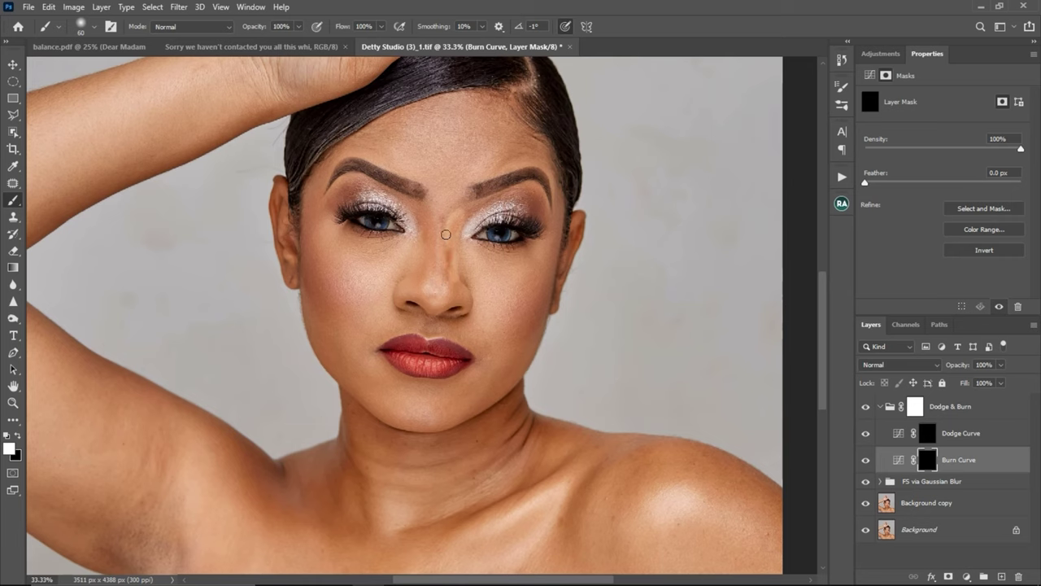
{"action": "left_click_drag", "start_coordinate": [446, 235], "coordinate": [437, 279]}
- Compare the portrait with the Dodge & Burn group hidden and shown, and delete the group
{"action": "left_click", "coordinate": [861, 408]}
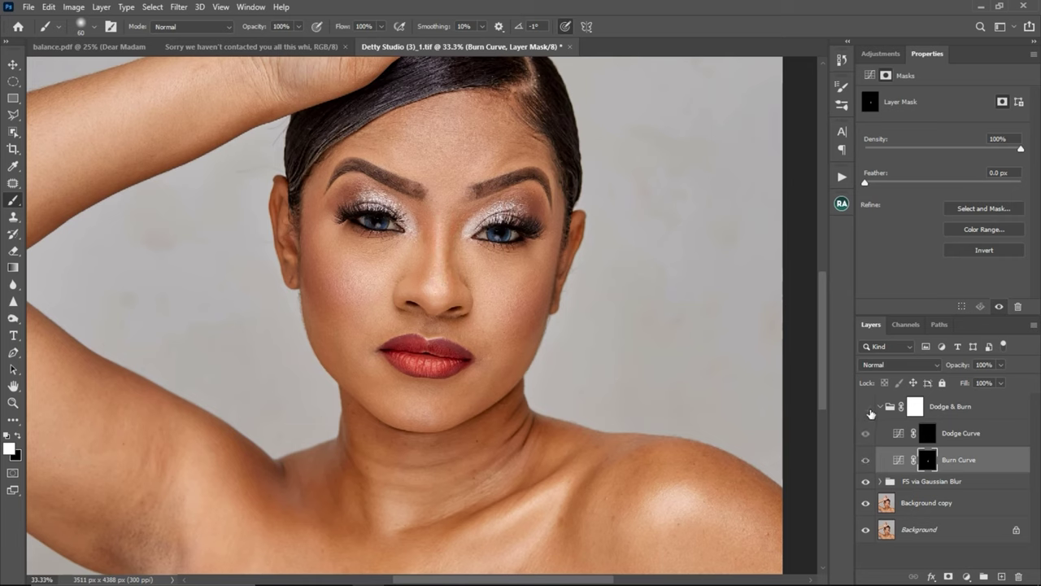
{"action": "left_click", "coordinate": [861, 409]}
{"action": "mouse_move", "coordinate": [962, 414]}
{"action": "left_mouse_down"}
{"action": "mouse_move", "coordinate": [980, 413]}
{"action": "mouse_move", "coordinate": [996, 520]}
{"action": "mouse_move", "coordinate": [1018, 575]}
{"action": "left_mouse_up"}
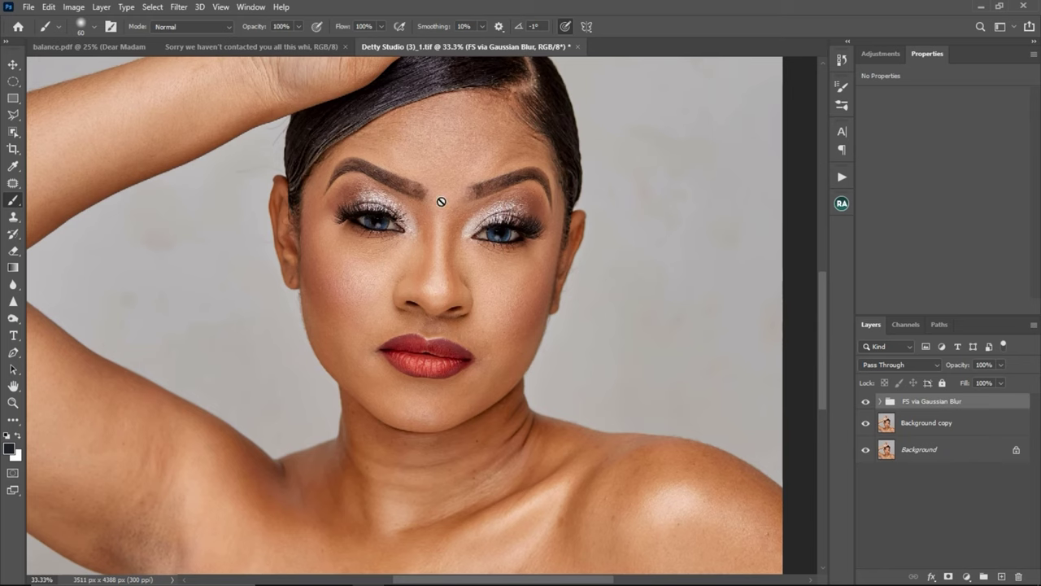
- Add a new layer above the FS via Gaussian Blur group and fill it with 50% Gray in Normal mode at 100% opacity
{"action": "mouse_move", "coordinate": [420, 232]}
{"action": "left_mouse_down"}
{"action": "mouse_move", "coordinate": [415, 208]}
{"action": "mouse_move", "coordinate": [443, 259]}
{"action": "mouse_move", "coordinate": [437, 241]}
{"action": "mouse_move", "coordinate": [418, 262]}
{"action": "left_mouse_up"}
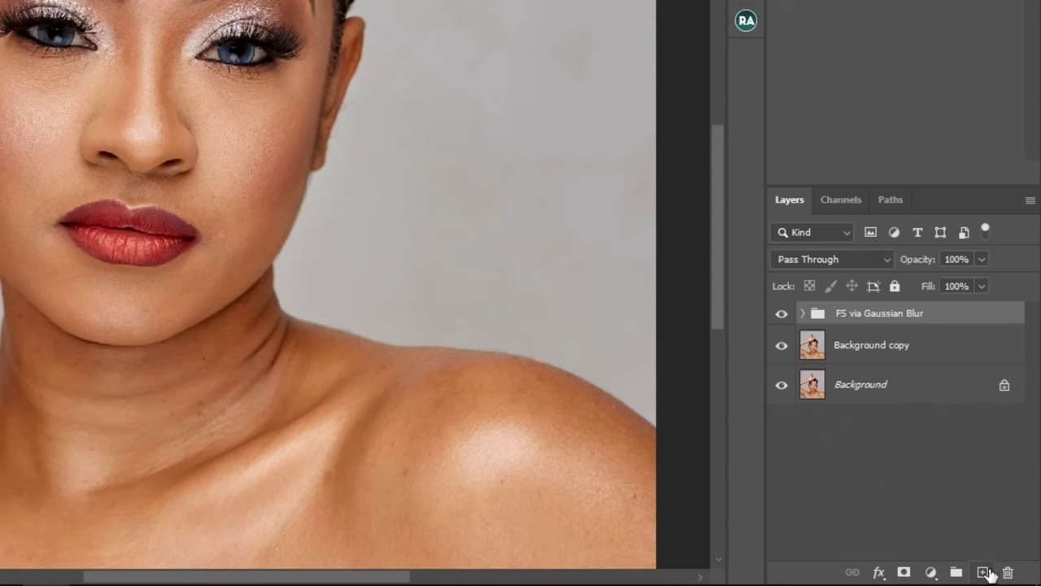
{"action": "left_click", "coordinate": [1001, 575]}
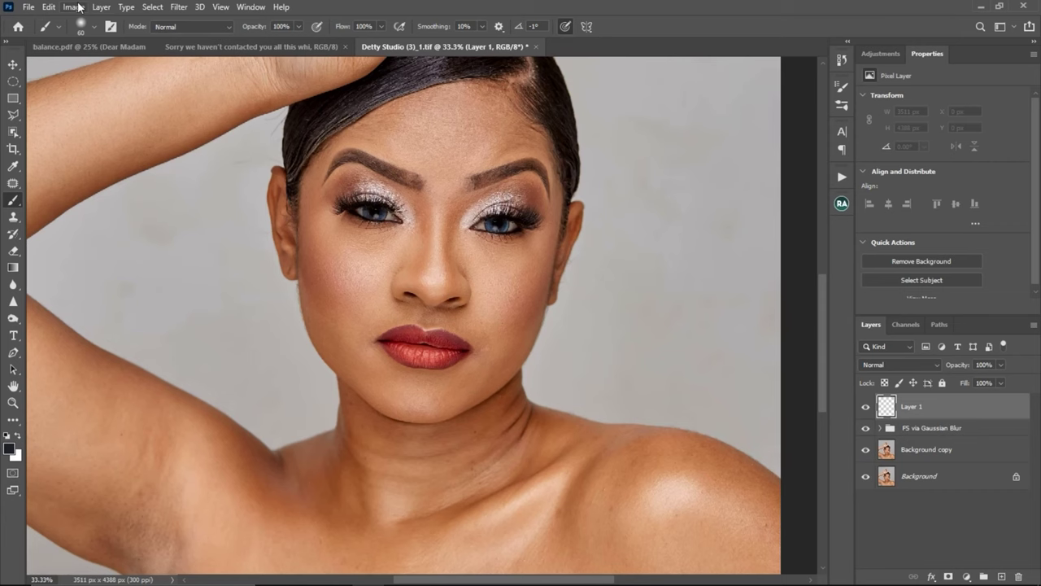
{"action": "left_click", "coordinate": [48, 8]}
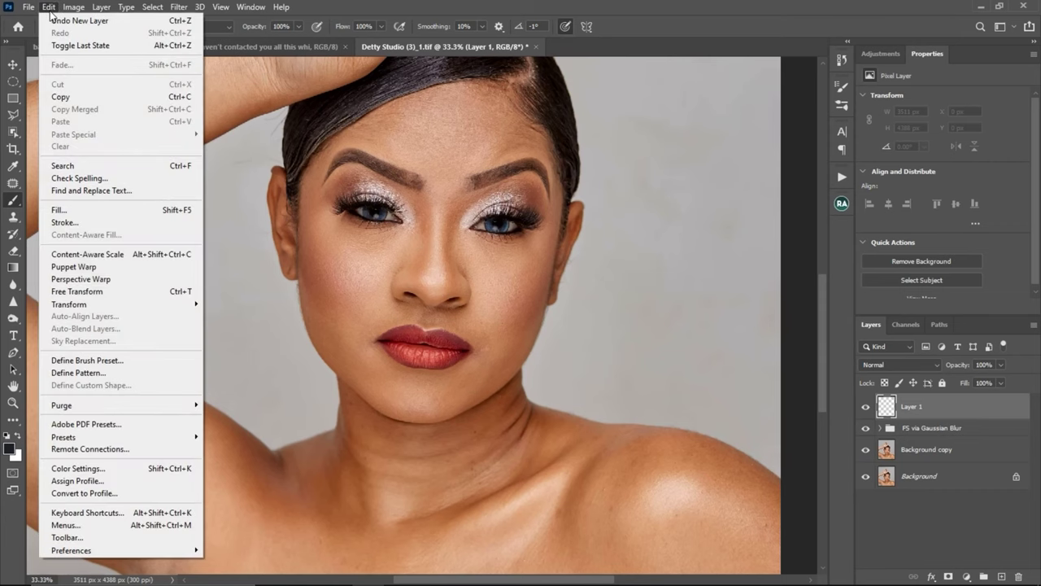
{"action": "left_click", "coordinate": [114, 210]}
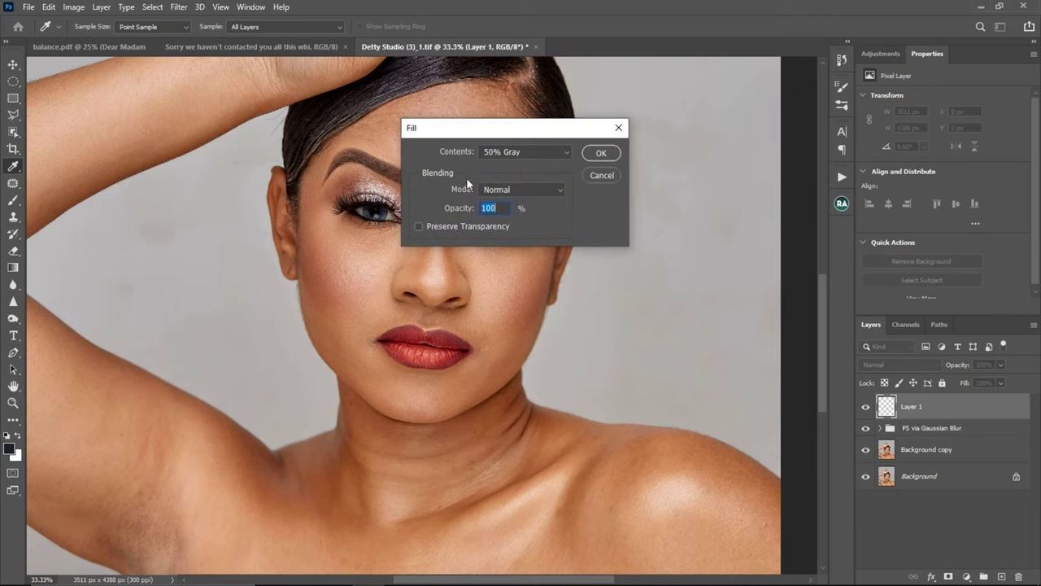
{"action": "left_click", "coordinate": [509, 154]}
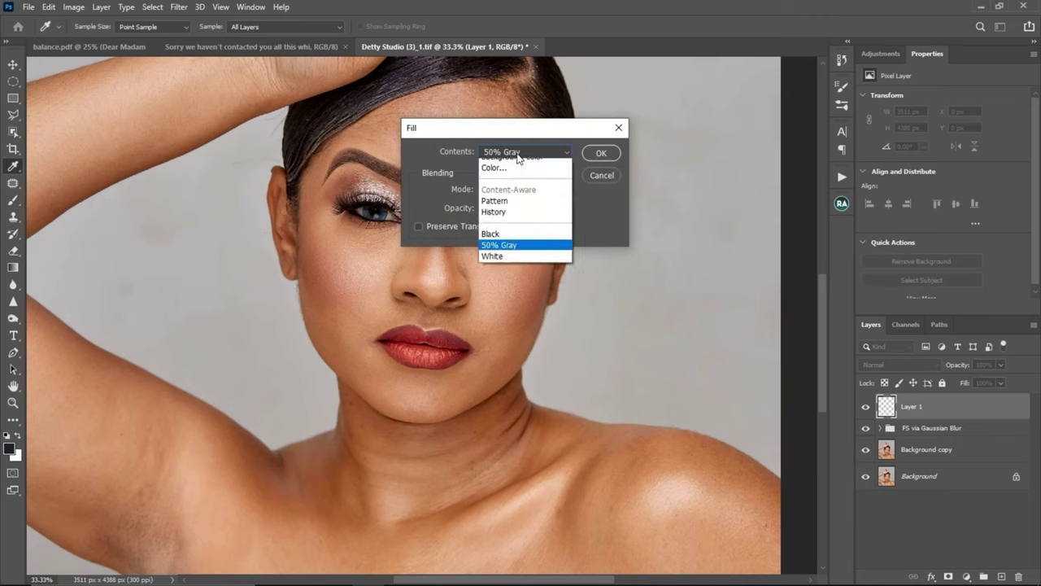
{"action": "left_click", "coordinate": [509, 265]}
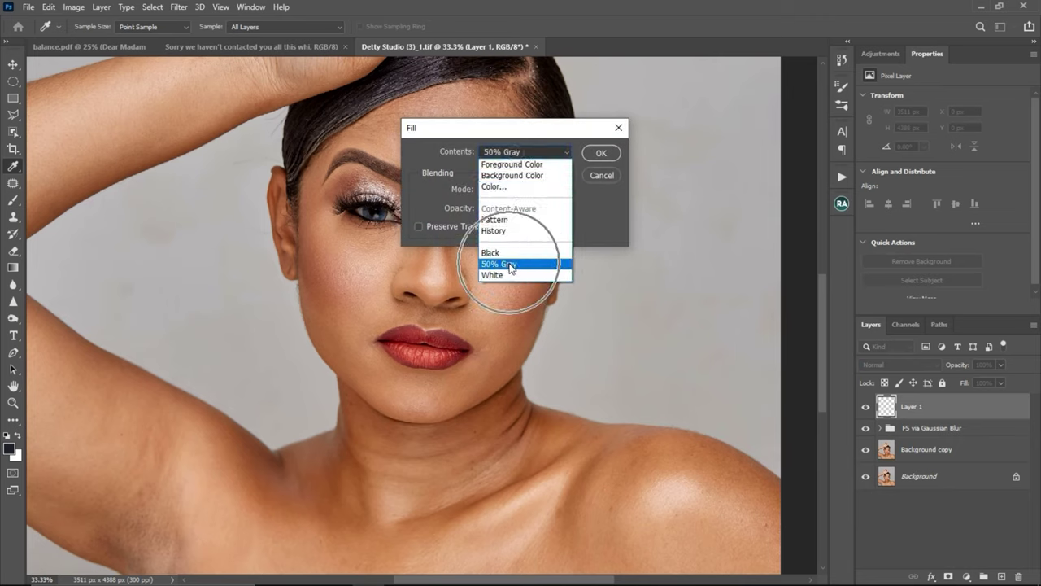
{"action": "left_click", "coordinate": [601, 153]}
{"action": "key", "text": "b"}
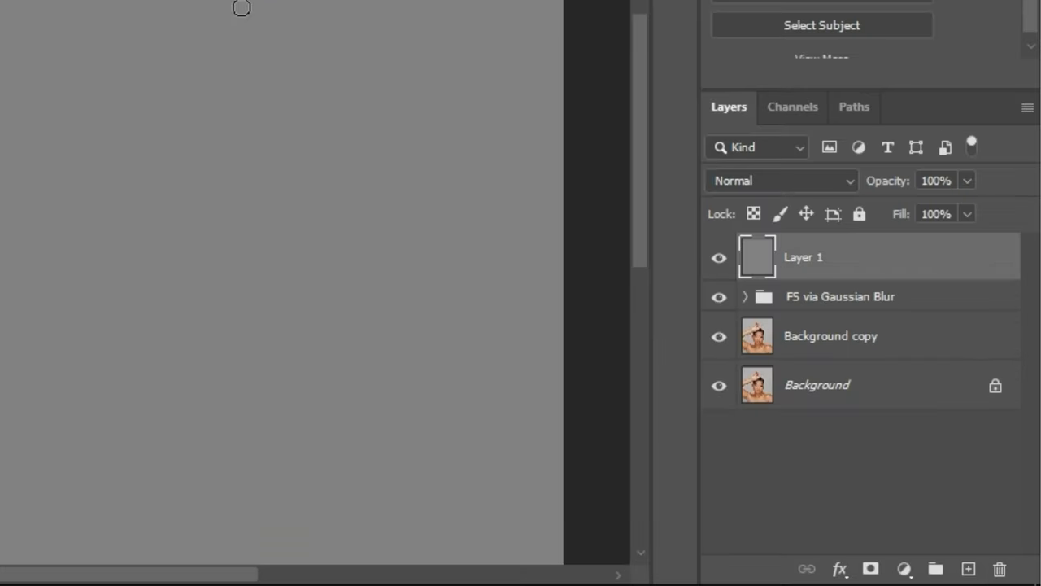
- Duplicate the gray layer, naming the lower one "colr" and the upper copy "light"
{"action": "key", "text": "ctrl+j"}
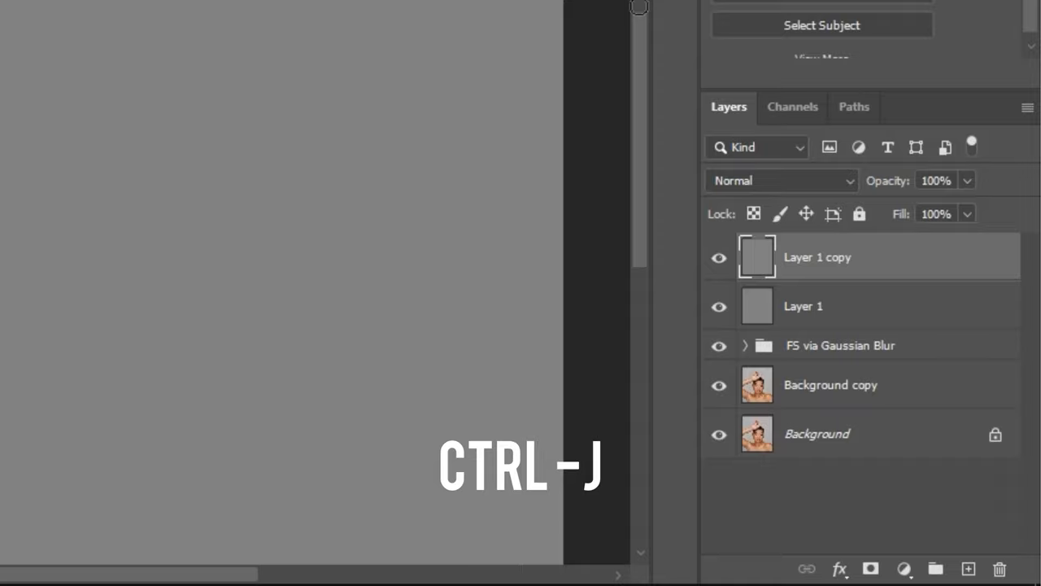
{"action": "left_click", "coordinate": [814, 320]}
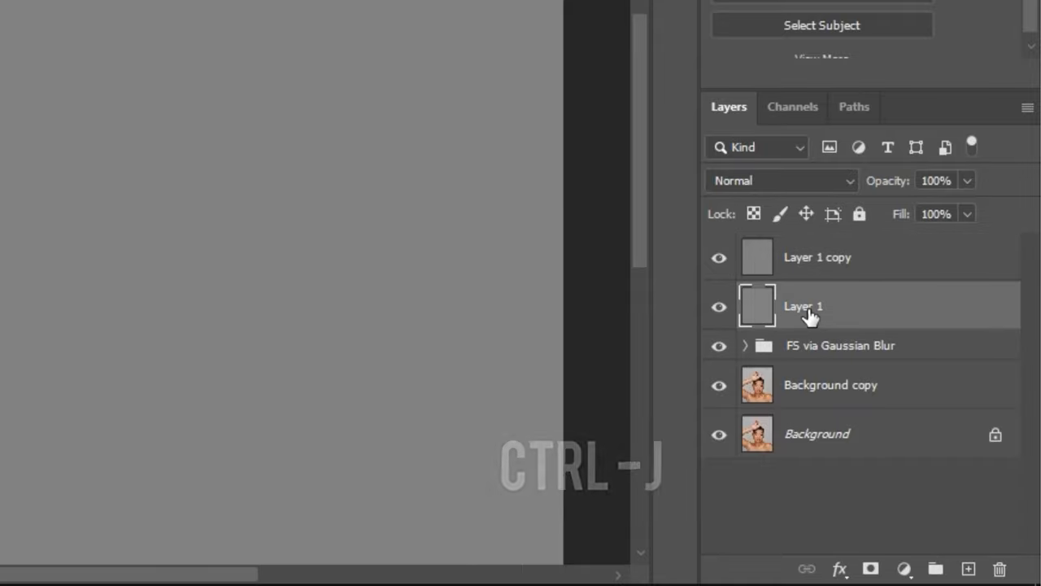
{"action": "double_click", "coordinate": [812, 321]}
{"action": "type", "text": "c"}
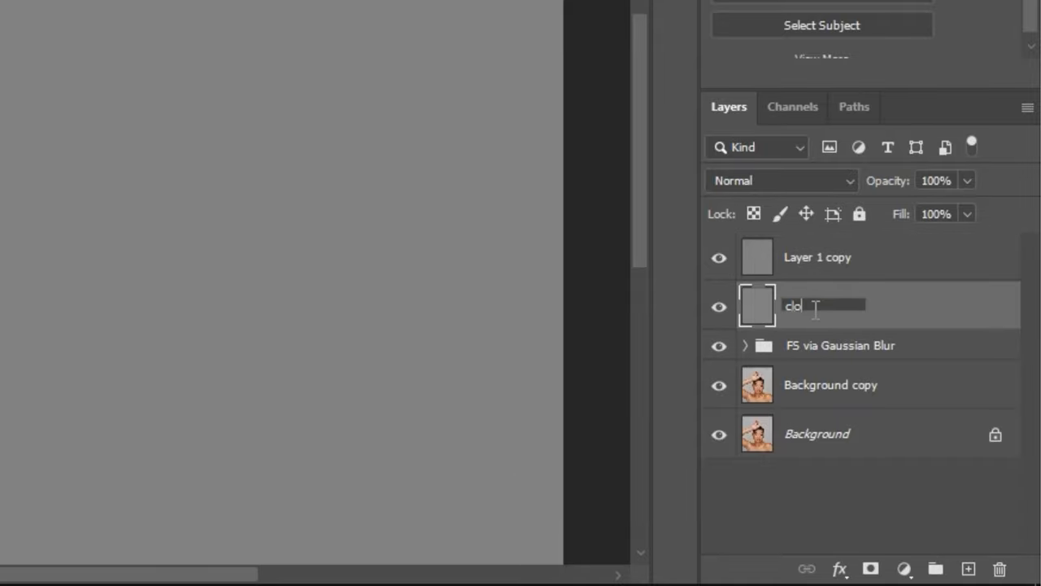
{"action": "type", "text": "olr"}
{"action": "key", "text": "shift+Tab"}
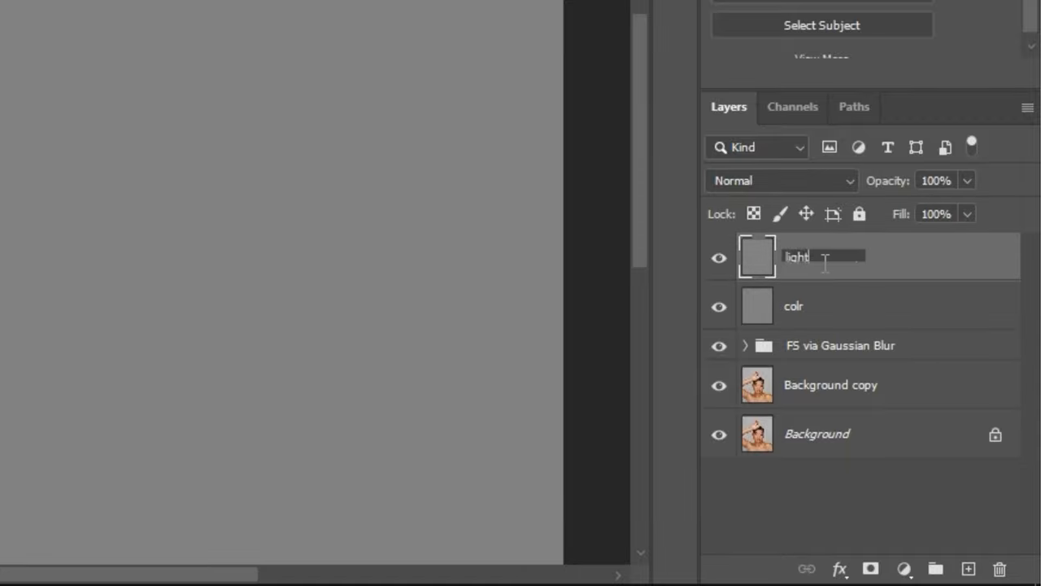
{"action": "key", "text": "Return"}
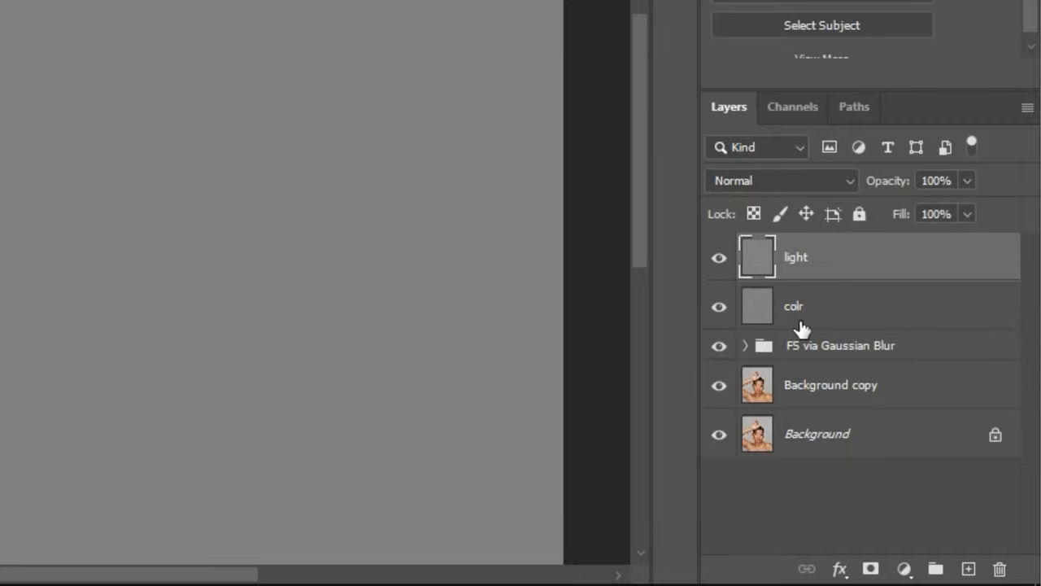
- Set the colr layer's blend mode to Color and the light layer's blend mode to Luminosity
{"action": "left_click_drag", "start_coordinate": [800, 323], "coordinate": [818, 304]}
{"action": "left_click", "coordinate": [782, 180]}
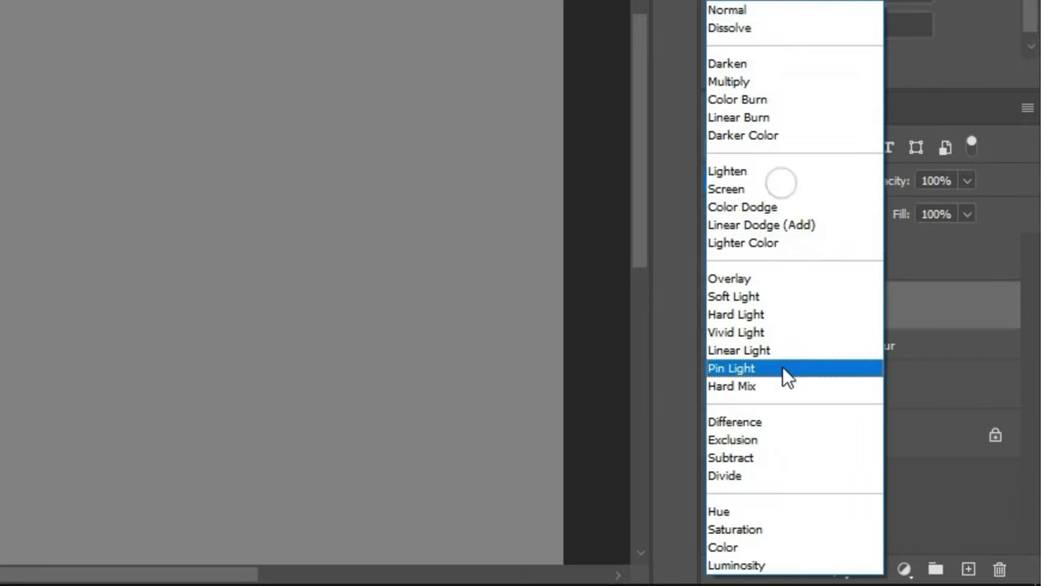
{"action": "left_click", "coordinate": [749, 547]}
{"action": "left_click", "coordinate": [767, 242]}
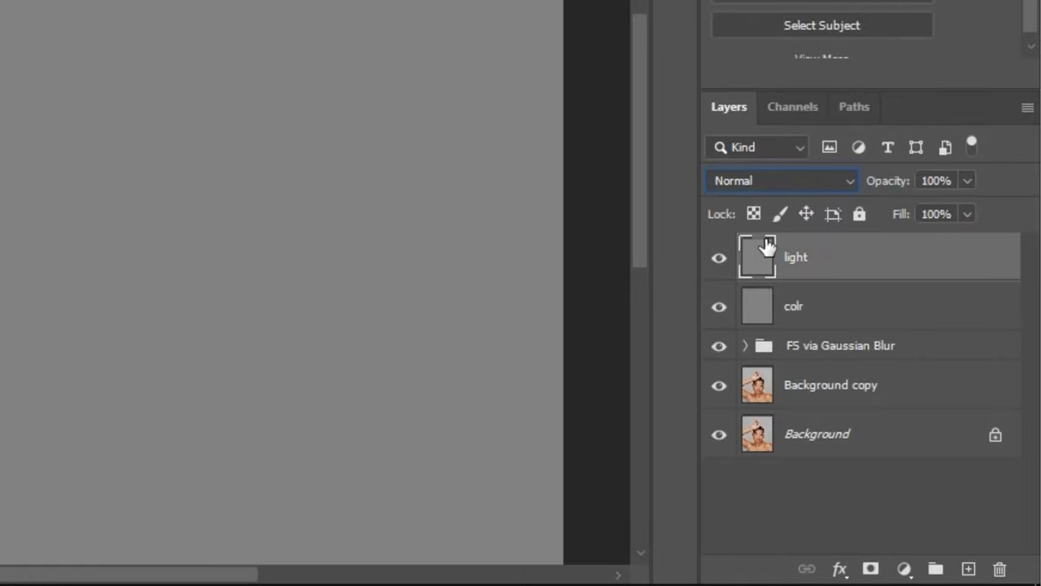
{"action": "left_click", "coordinate": [777, 180]}
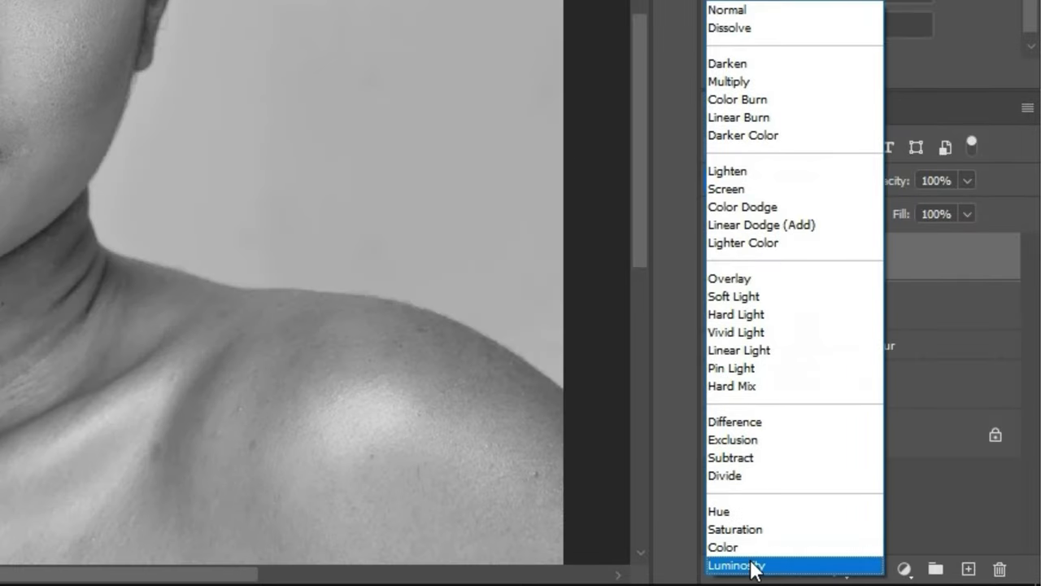
{"action": "left_click", "coordinate": [751, 564]}
{"action": "left_click", "coordinate": [817, 303]}
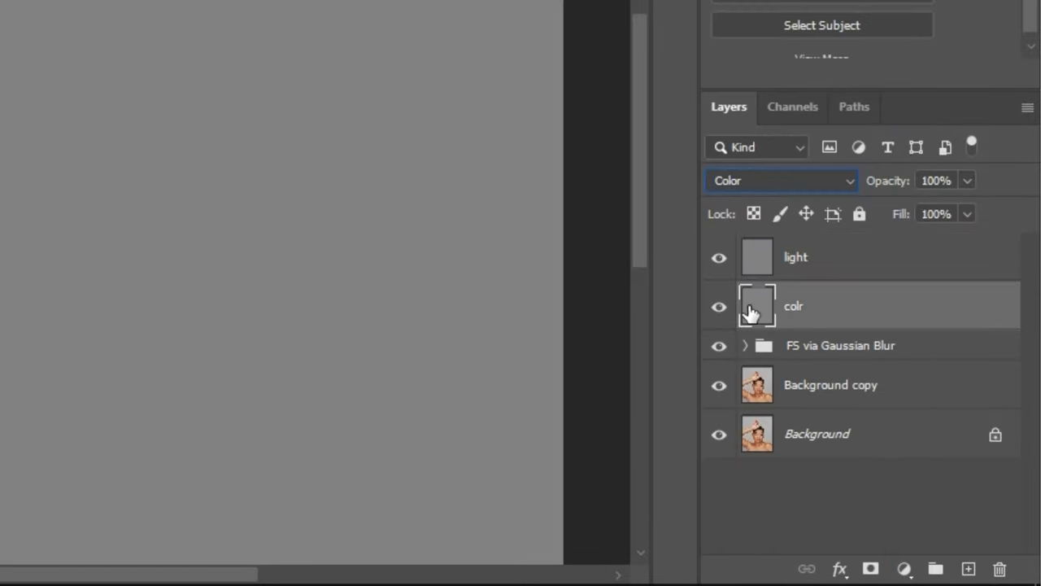
- Compare the portrait with only the light layer hidden and with only the colr layer hidden, restoring both layers
{"action": "left_click", "coordinate": [719, 259]}
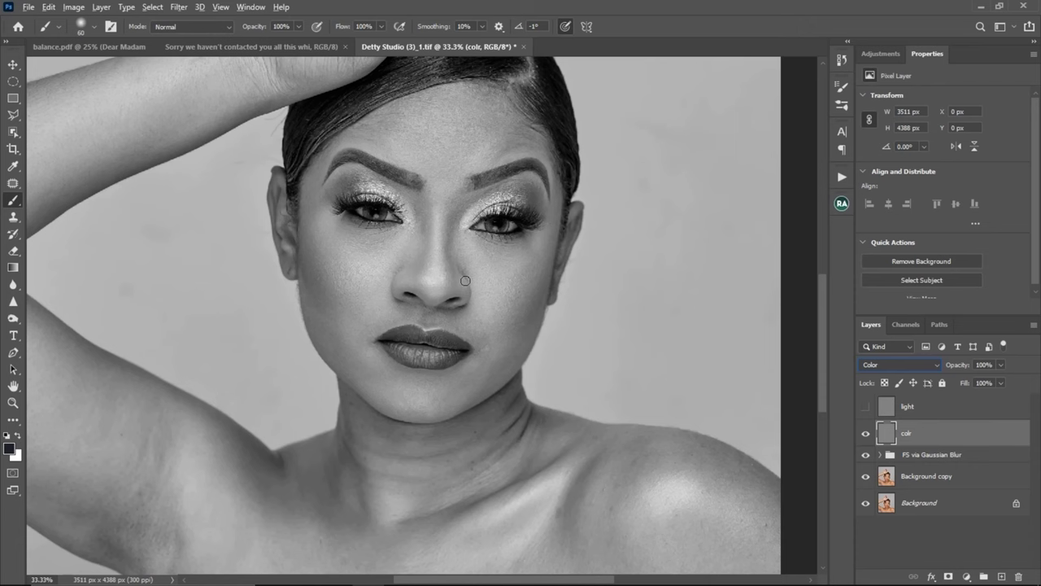
{"action": "key", "text": "z"}
{"action": "key", "text": "alt"}
{"action": "left_click", "coordinate": [468, 286], "text": "alt"}
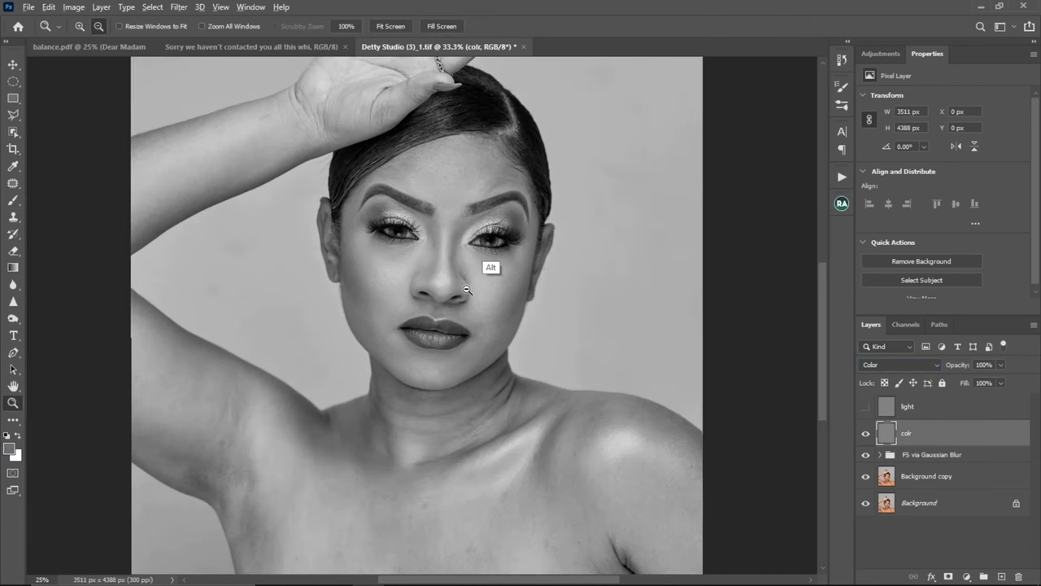
{"action": "key", "text": "b"}
{"action": "left_click", "coordinate": [865, 409]}
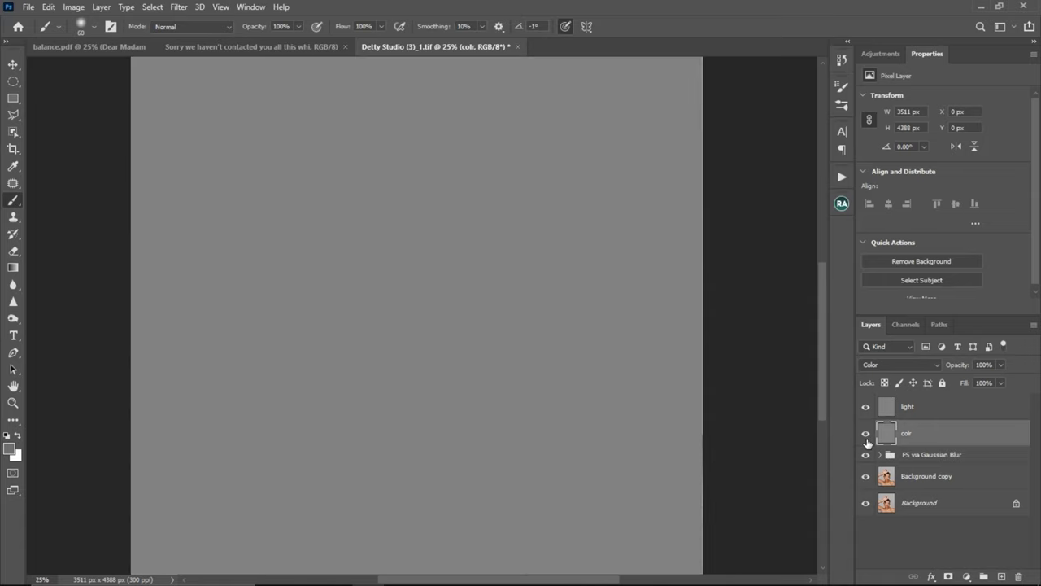
{"action": "left_click", "coordinate": [866, 436]}
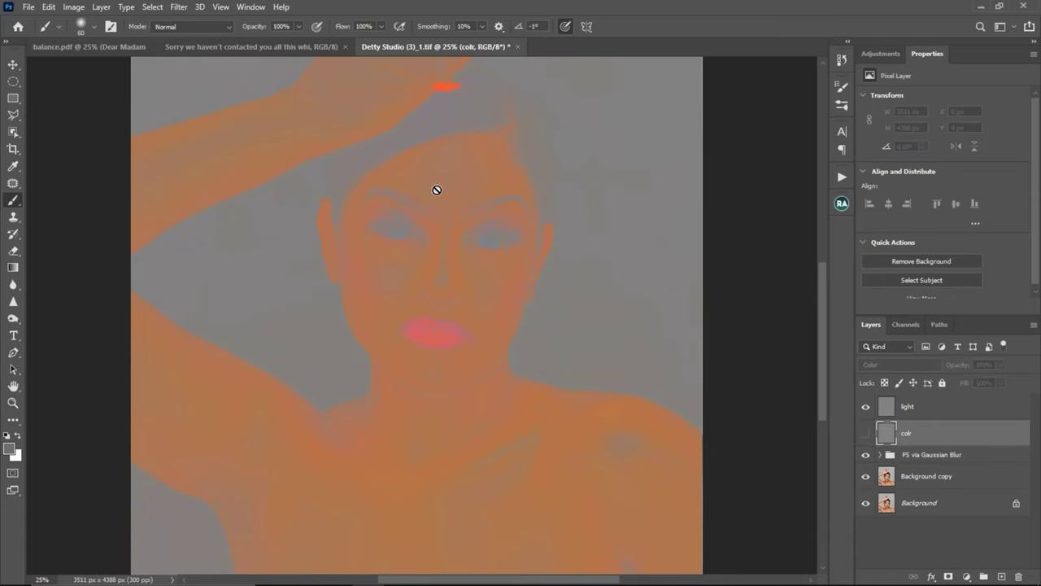
{"action": "left_click", "coordinate": [865, 436]}
{"action": "key", "text": "z"}
{"action": "left_click", "coordinate": [581, 314], "text": "alt"}
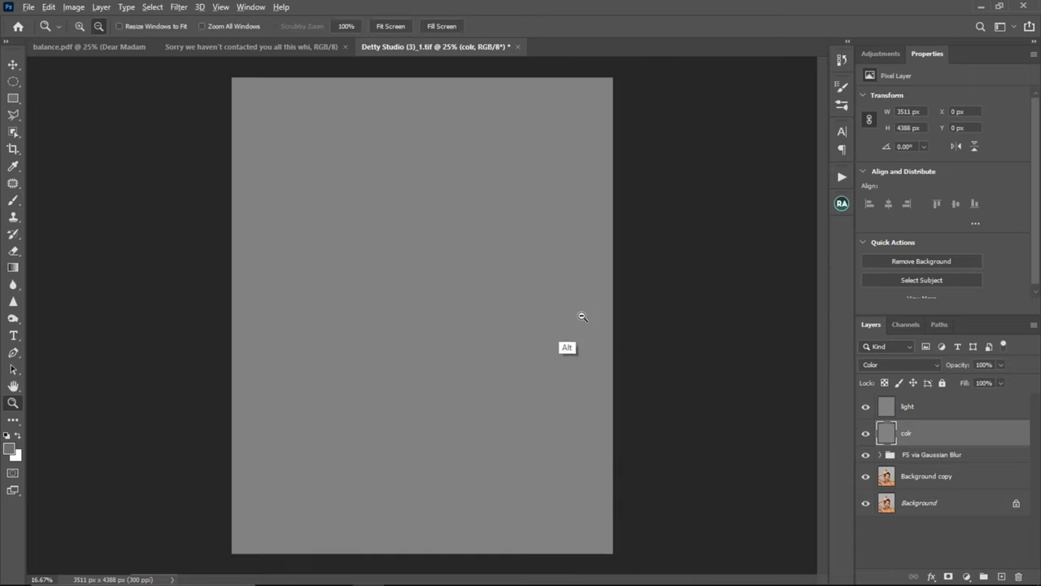
- Hide the light layer to view the portrait through the Color-mode gray layer in black and white
{"action": "left_click", "coordinate": [904, 410]}
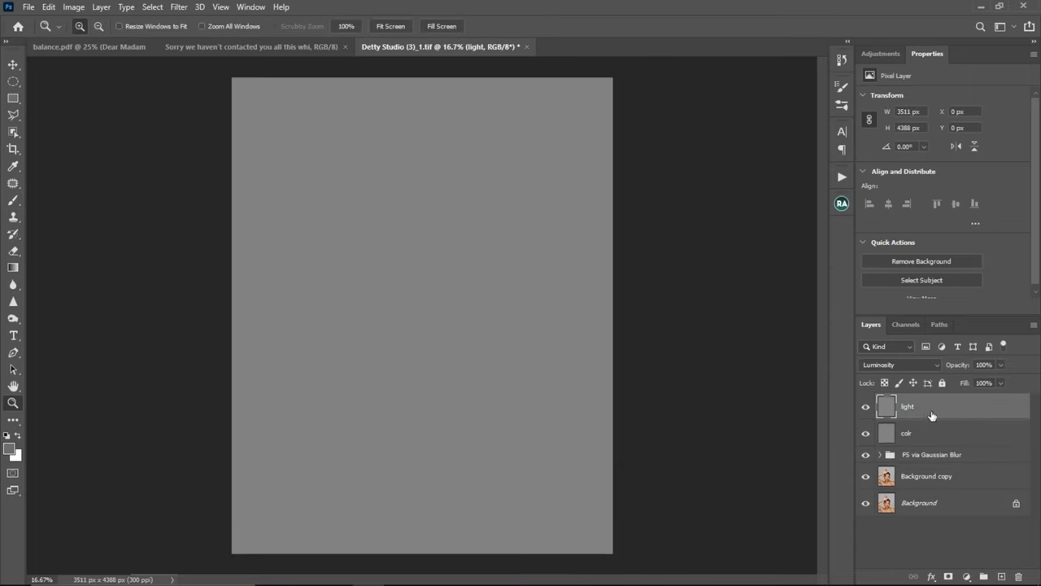
{"action": "left_click", "coordinate": [864, 408]}
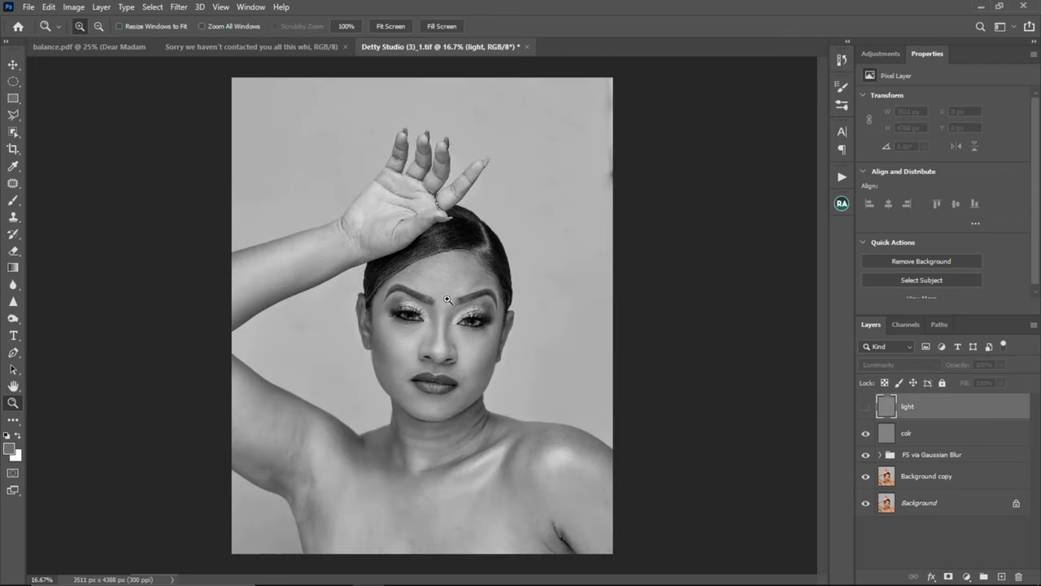
{"action": "key", "text": "b"}
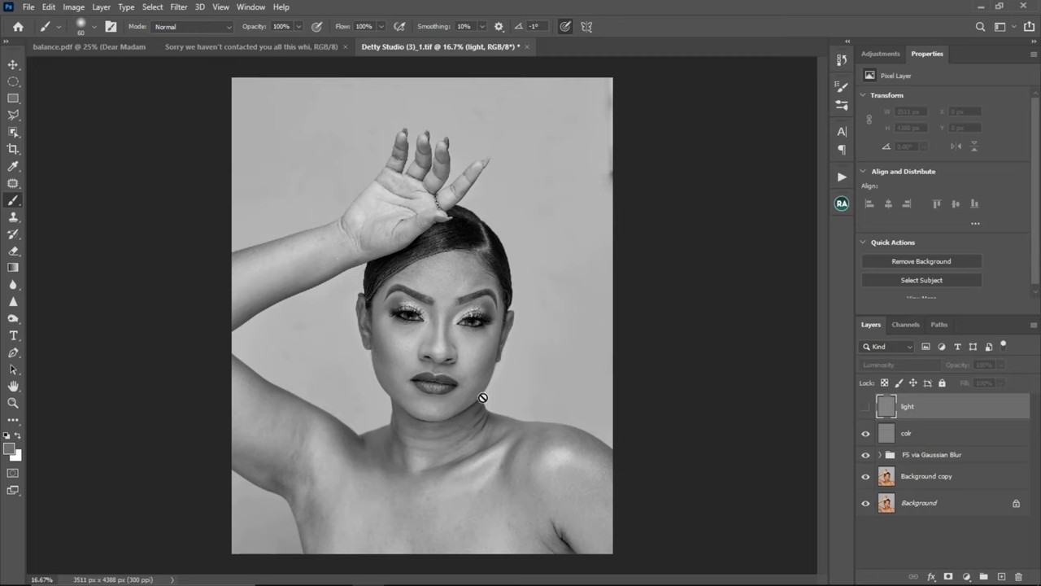
{"action": "left_click", "coordinate": [454, 358], "text": "ctrl"}
- Add a Curves adjustment above the light layer and darken the midtones with two RGB curve points, one at input 115, output 85
{"action": "left_click", "coordinate": [882, 53]}
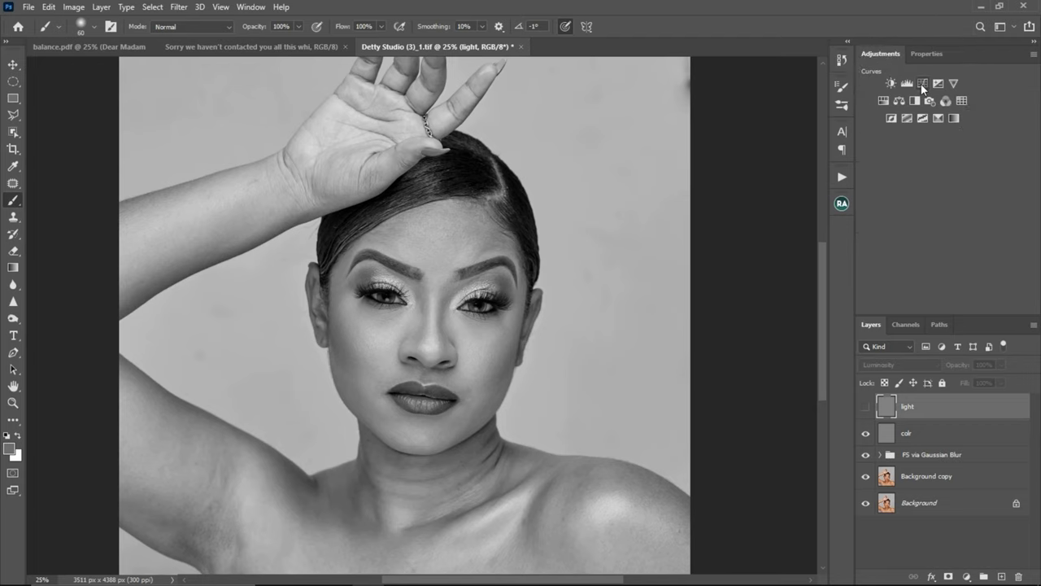
{"action": "left_click", "coordinate": [922, 84]}
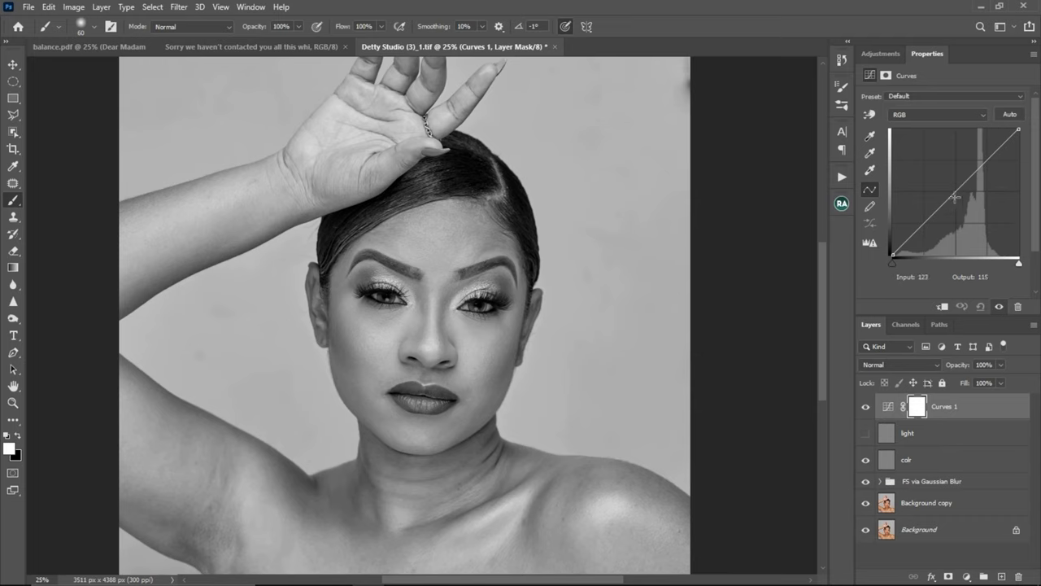
{"action": "left_click_drag", "start_coordinate": [946, 203], "coordinate": [966, 191]}
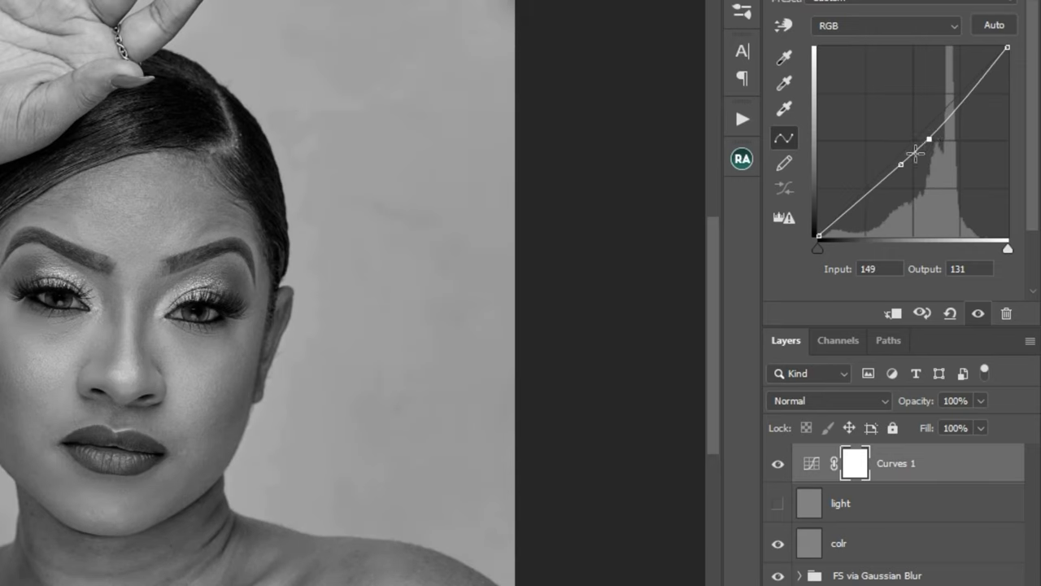
{"action": "mouse_move", "coordinate": [901, 165]}
{"action": "left_mouse_down"}
{"action": "mouse_move", "coordinate": [933, 142]}
{"action": "mouse_move", "coordinate": [909, 169]}
{"action": "left_mouse_up"}
{"action": "left_click", "coordinate": [933, 144]}
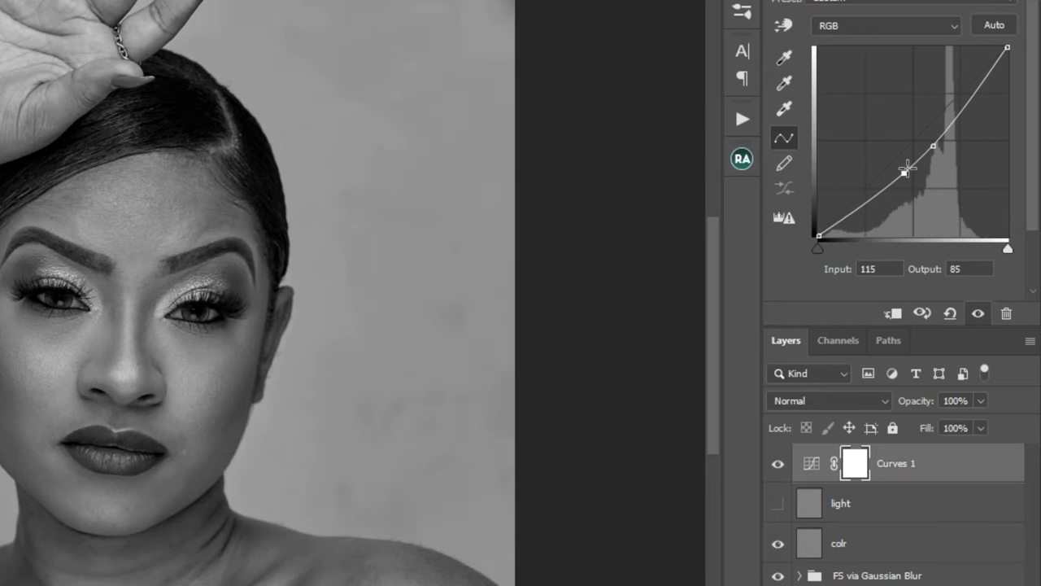
{"action": "left_click", "coordinate": [151, 357], "text": "alt"}
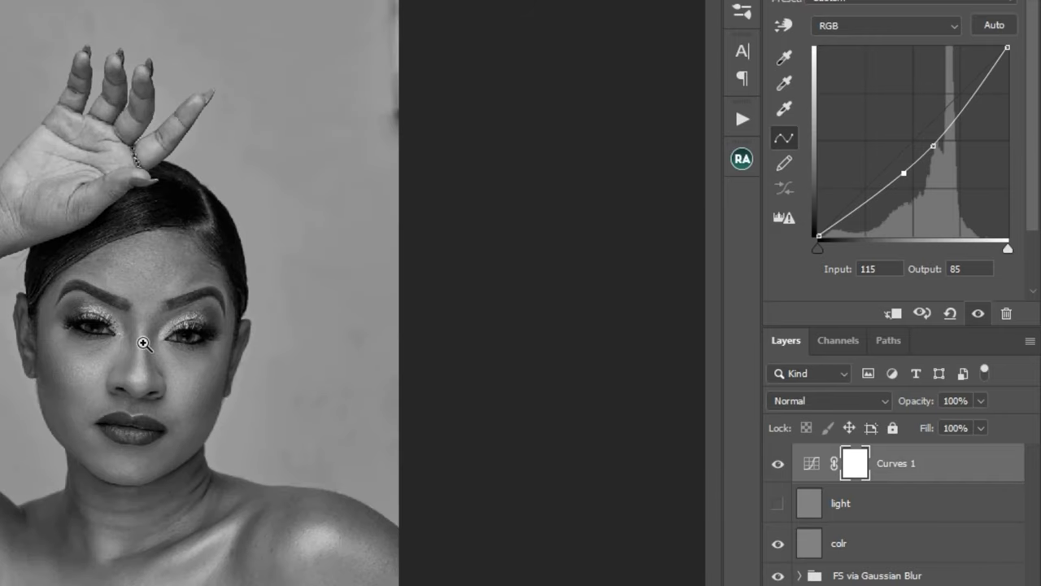
{"action": "left_click", "coordinate": [145, 346]}
{"action": "left_click_drag", "start_coordinate": [179, 379], "coordinate": [209, 255]}
{"action": "left_click", "coordinate": [159, 257]}
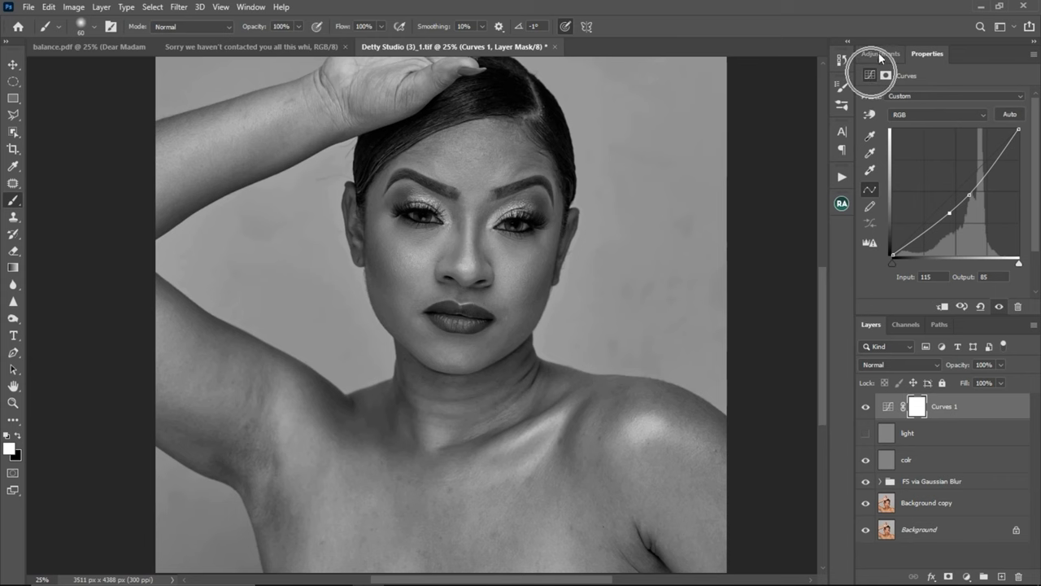
- Add a Levels adjustment above the Curves layer and set its midtone input to 0.75
{"action": "left_click", "coordinate": [881, 54]}
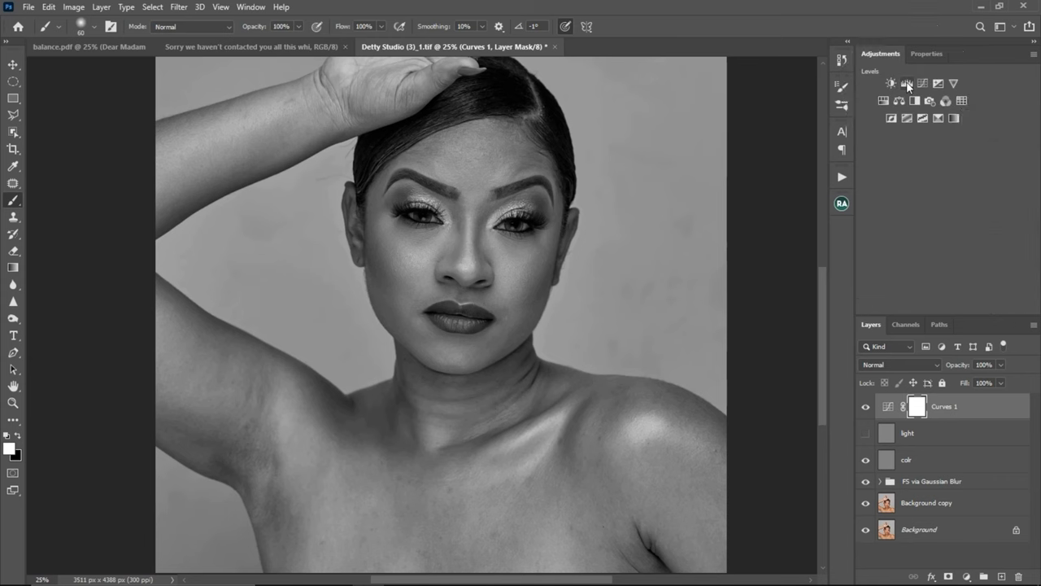
{"action": "left_click", "coordinate": [906, 84]}
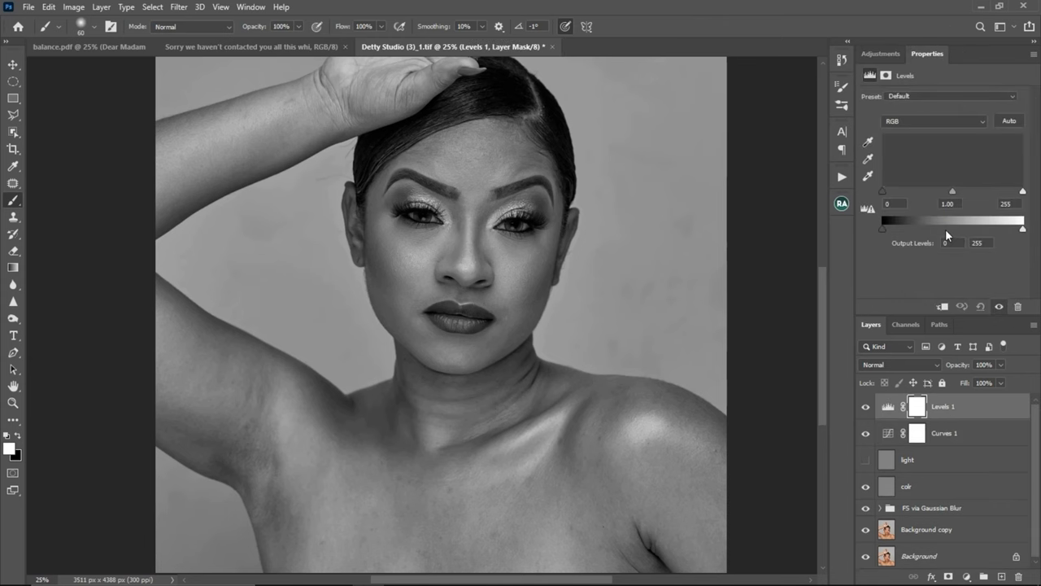
{"action": "left_click", "coordinate": [953, 189]}
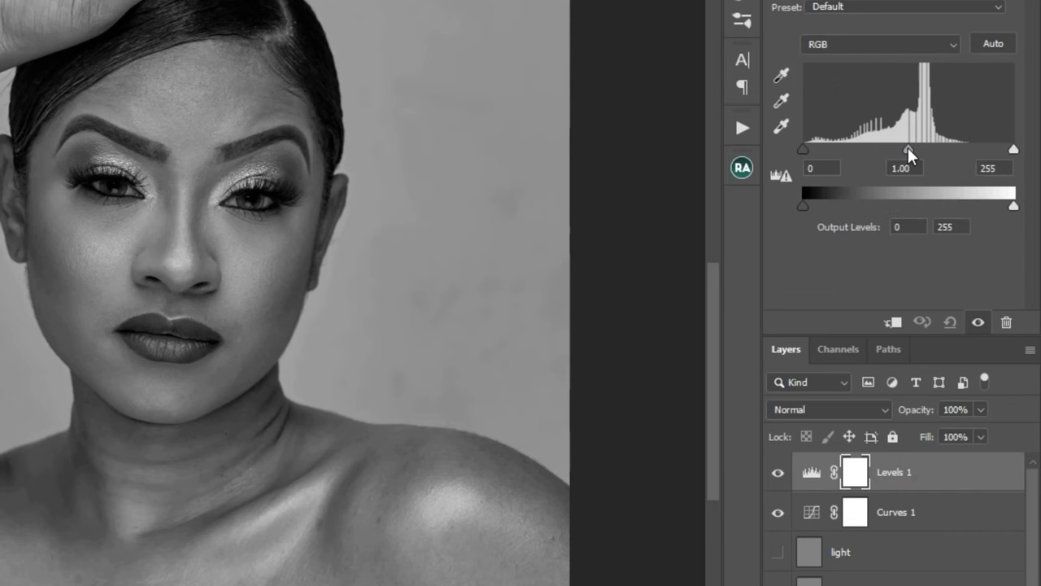
{"action": "left_click_drag", "start_coordinate": [908, 147], "coordinate": [933, 158]}
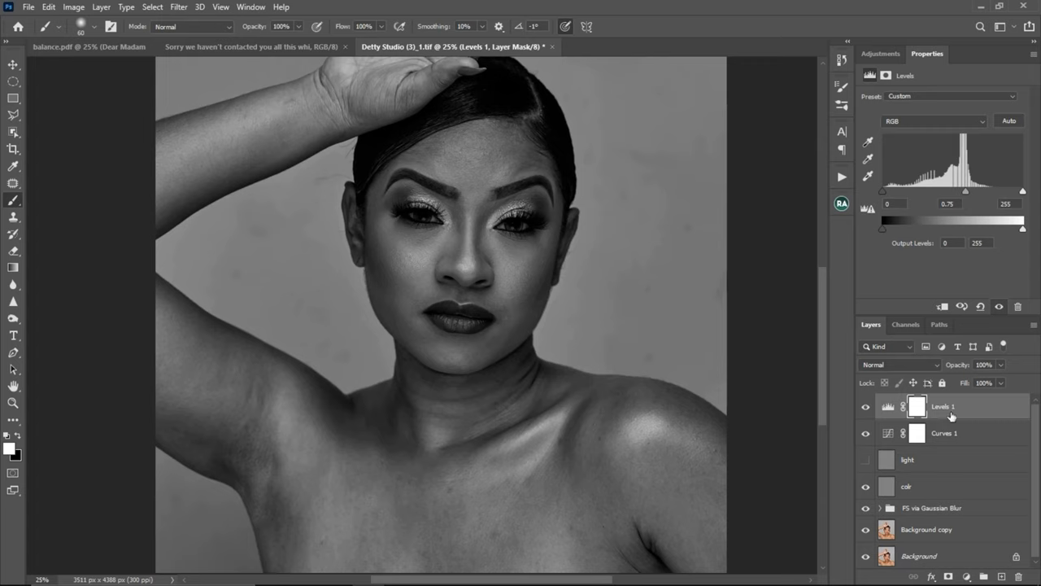
- Group the Levels 1, Curves 1, light and colr layers and name the group "visualaid"
{"action": "left_click", "coordinate": [915, 487], "text": "shift"}
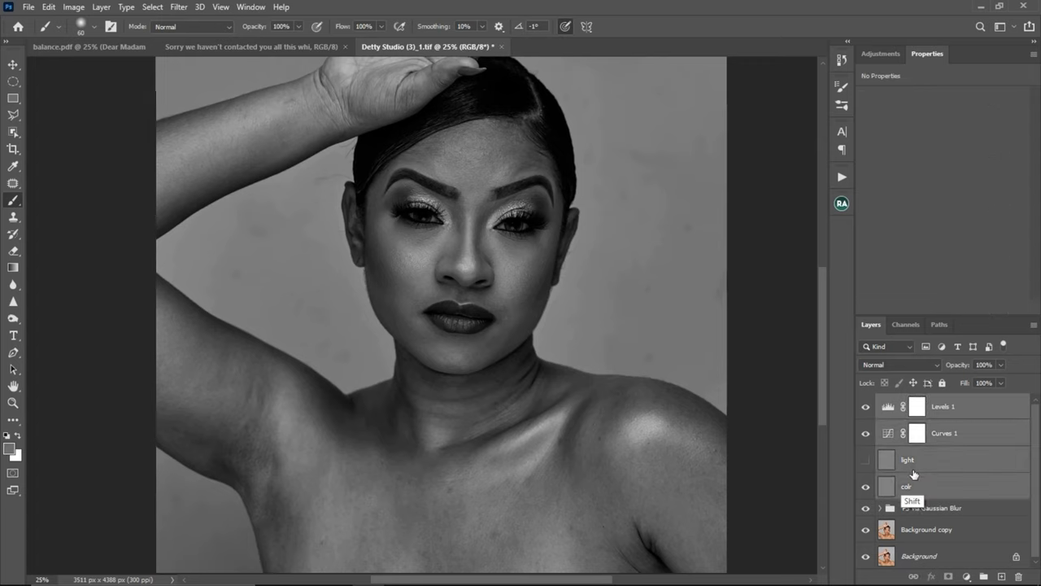
{"action": "left_click", "coordinate": [972, 415]}
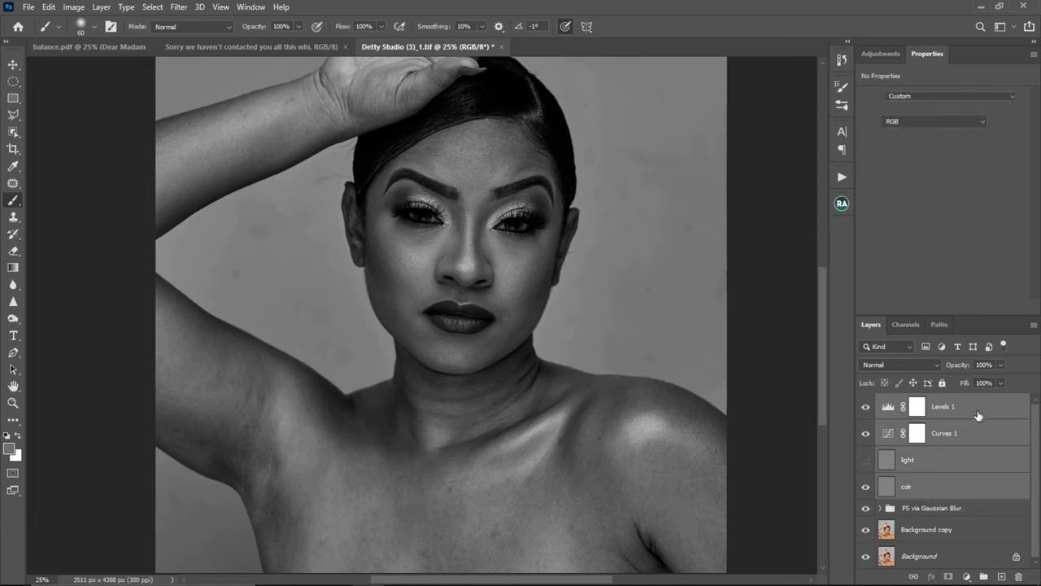
{"action": "left_click", "coordinate": [928, 489], "text": "shift"}
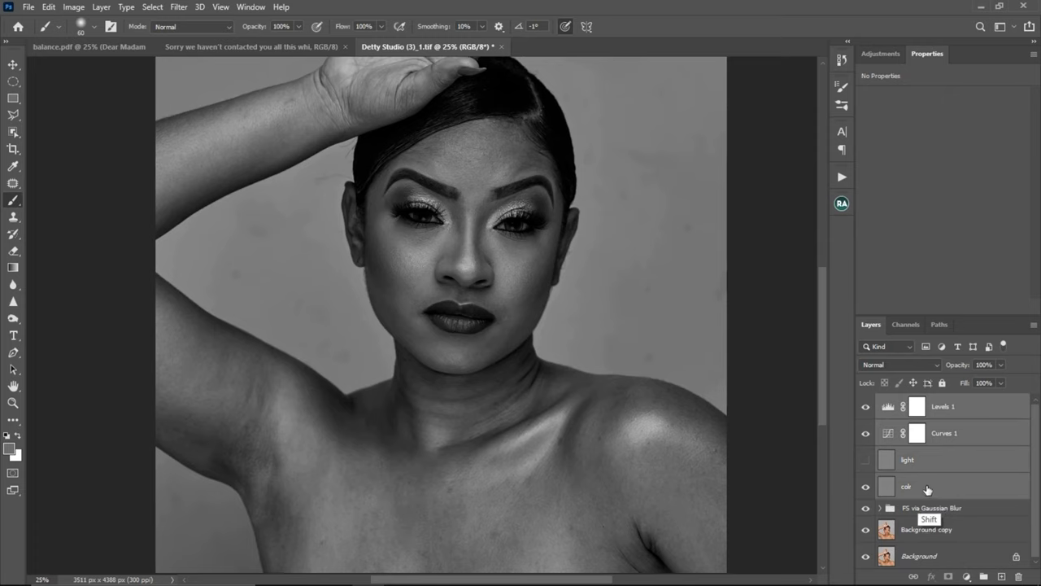
{"action": "key", "text": "ctrl+g"}
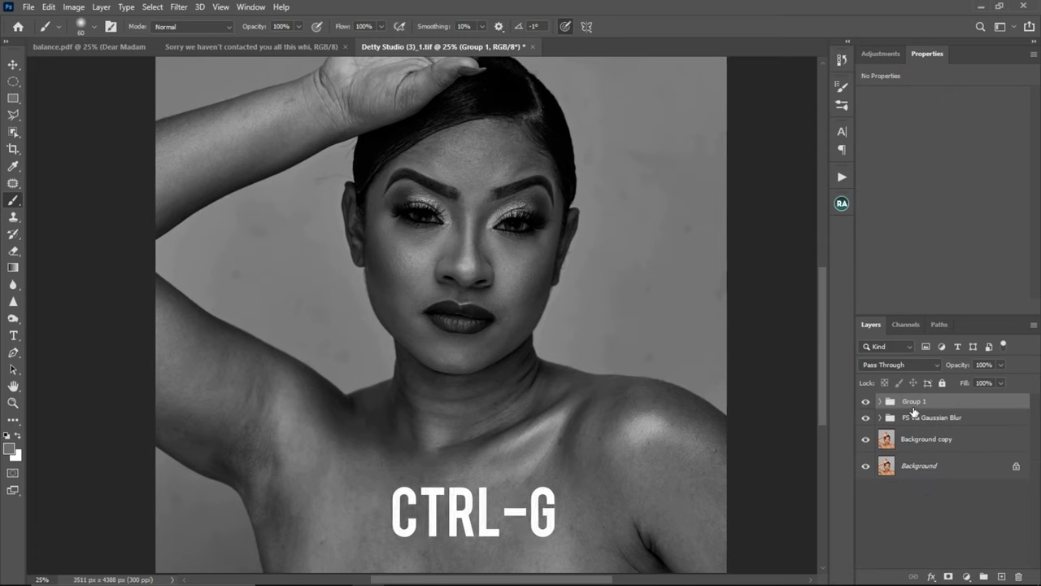
{"action": "double_click", "coordinate": [915, 401]}
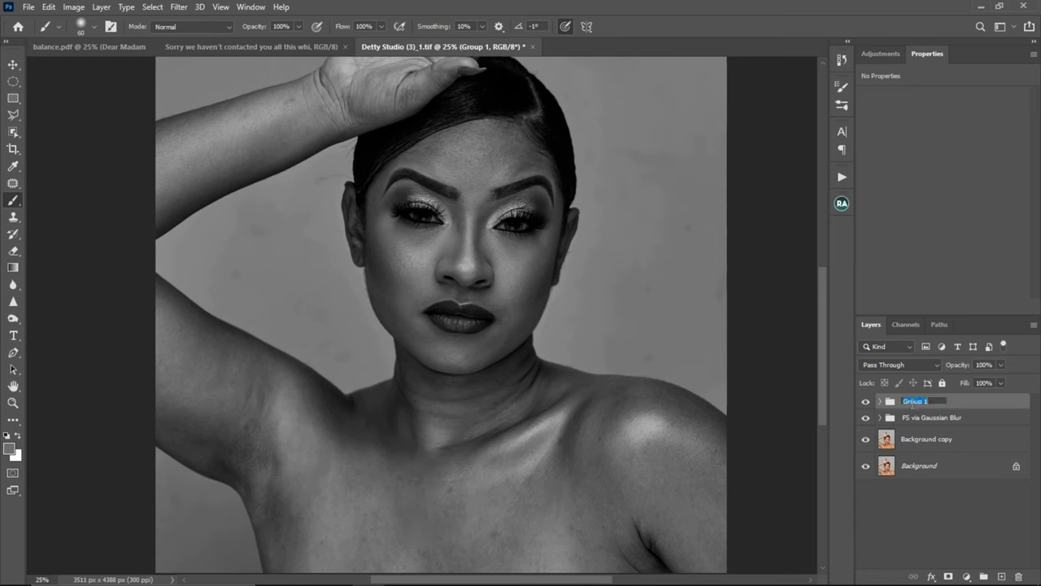
{"action": "type", "text": "visualaid"}
{"action": "key", "text": "Return"}
- Expand the visualaid group to review its Levels and Curves settings and compare the portrait with the light layer shown and hidden
{"action": "left_click", "coordinate": [879, 401]}
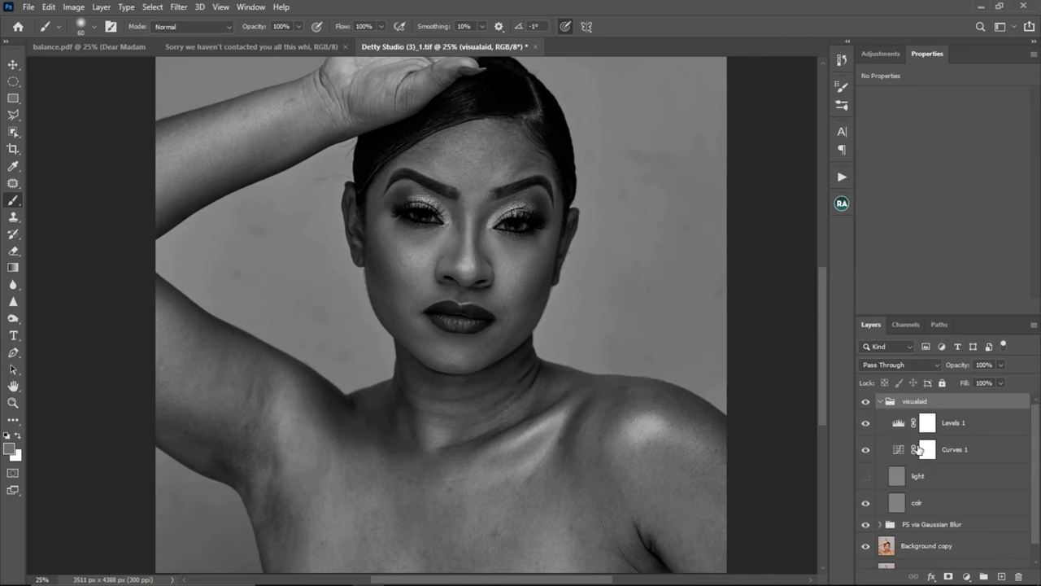
{"action": "left_click", "coordinate": [934, 429]}
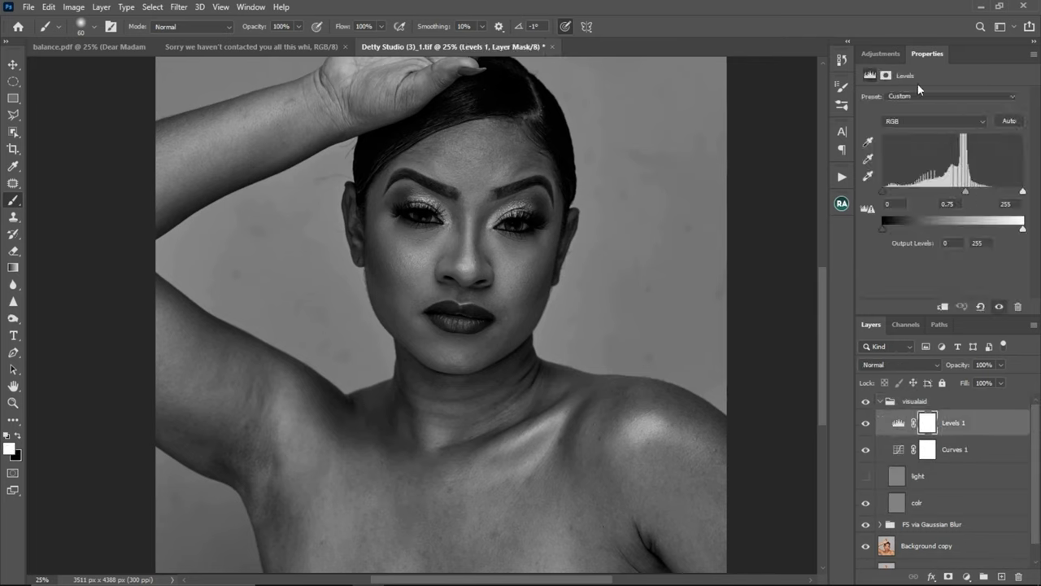
{"action": "left_click", "coordinate": [924, 453]}
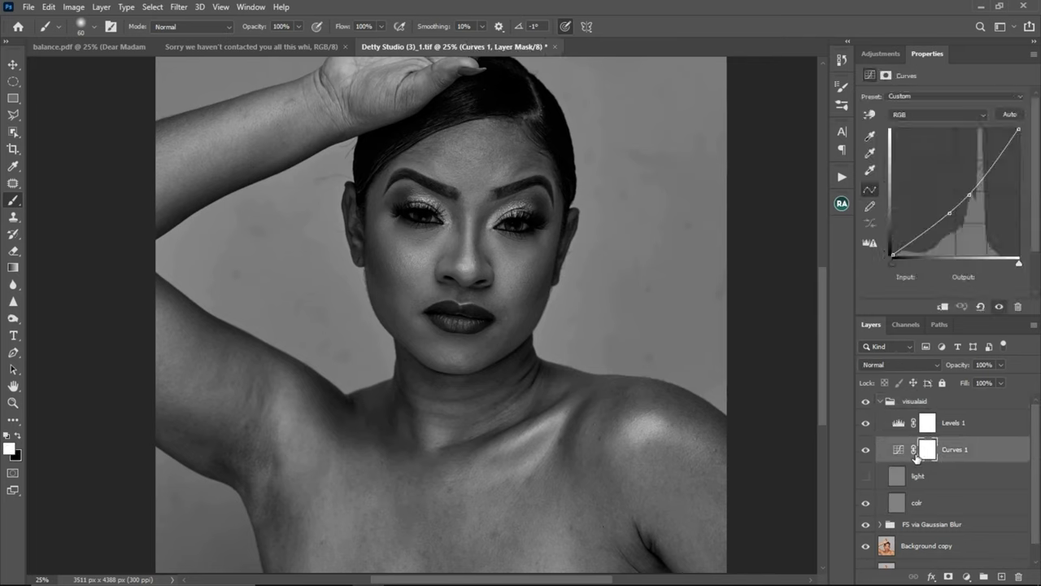
{"action": "left_click", "coordinate": [866, 478]}
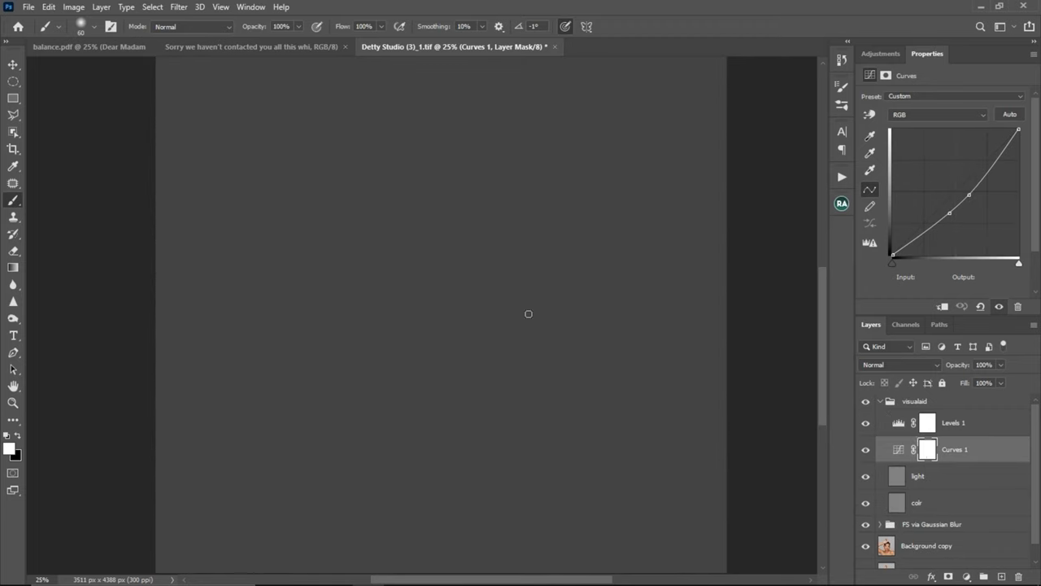
{"action": "left_click", "coordinate": [898, 488]}
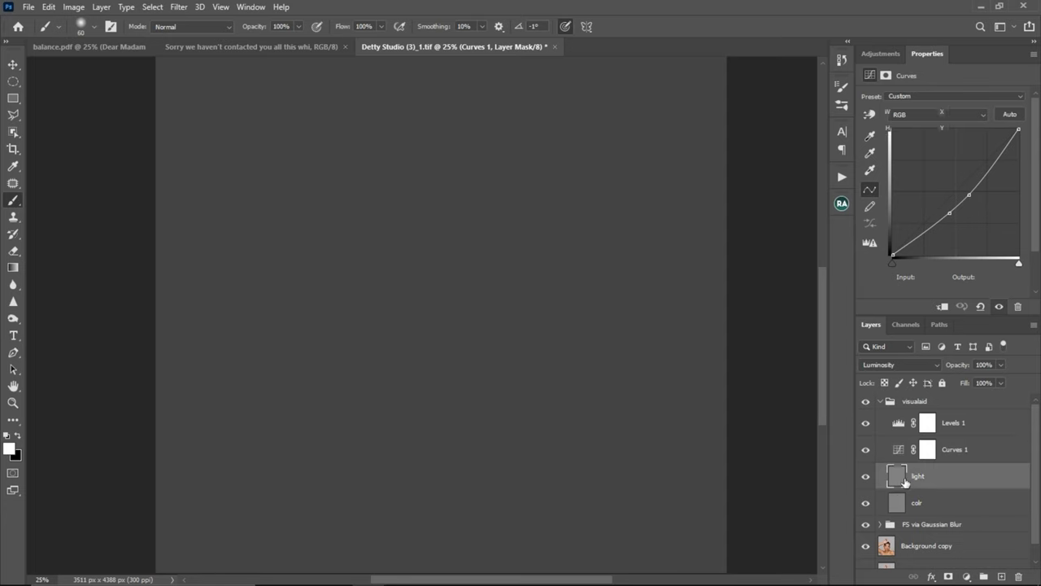
{"action": "left_click", "coordinate": [866, 479]}
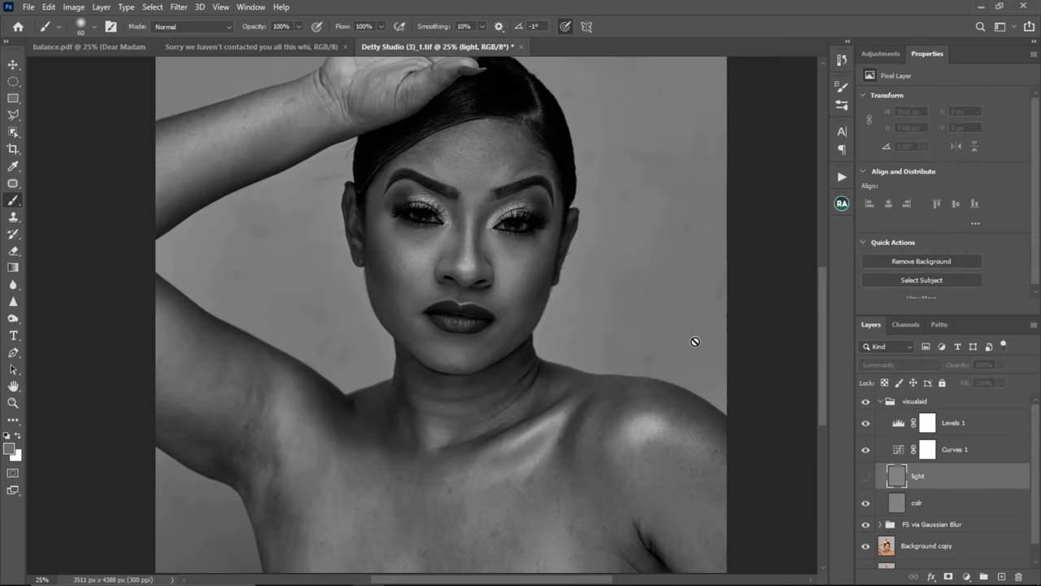
{"action": "scroll", "coordinate": [472, 233], "scroll_direction": "down", "scroll_amount": 1}
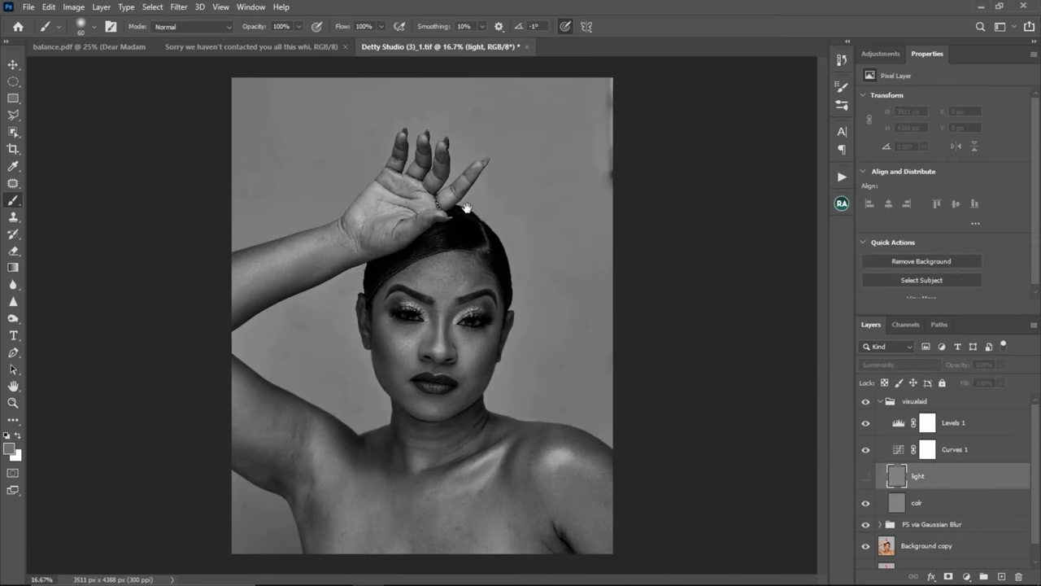
{"action": "scroll", "coordinate": [439, 223], "scroll_direction": "up", "scroll_amount": 1}
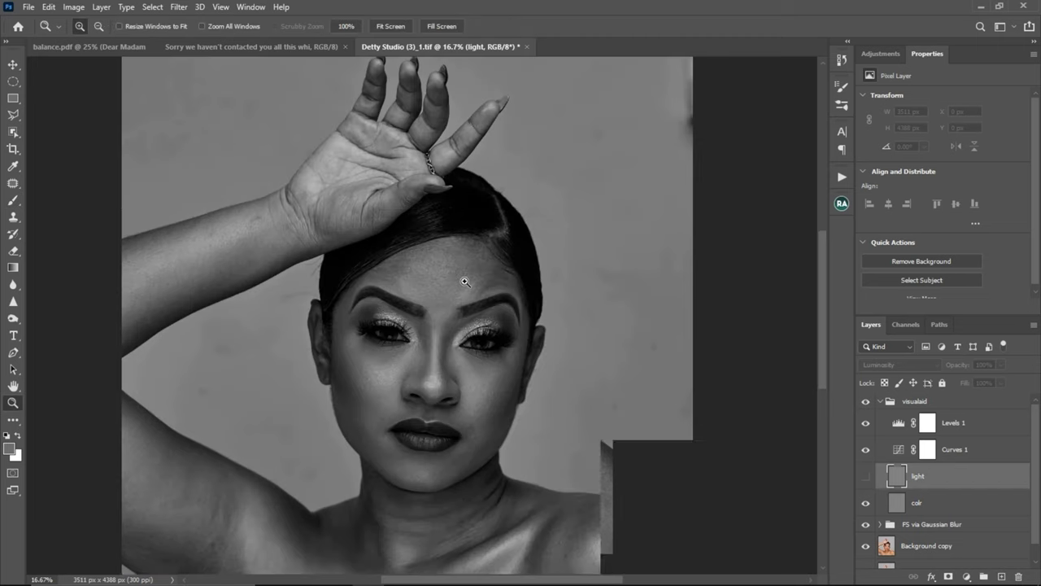
- Add a Curves adjustment directly above the FS via Gaussian Blur group and darken the midtones with an RGB point at input 136, output 107
{"action": "scroll", "coordinate": [439, 223], "scroll_direction": "down", "scroll_amount": 2}
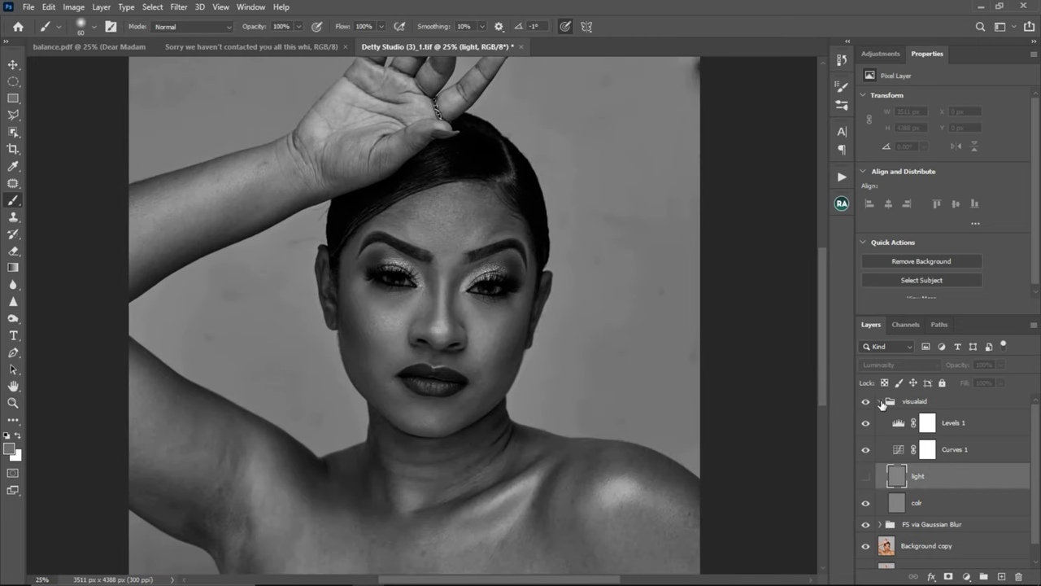
{"action": "left_click", "coordinate": [882, 402]}
{"action": "left_click", "coordinate": [924, 402]}
{"action": "left_click", "coordinate": [901, 417]}
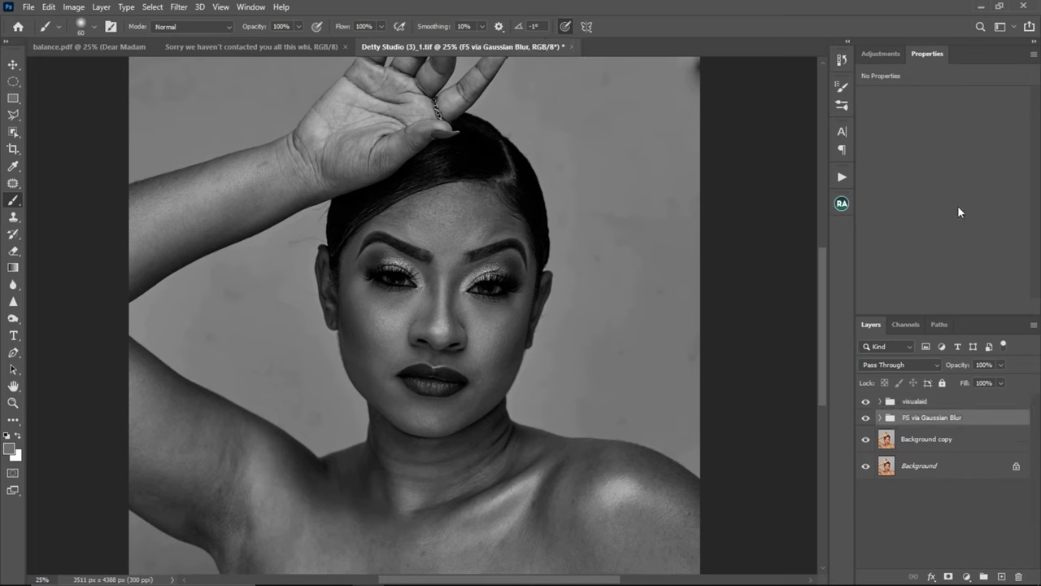
{"action": "left_click", "coordinate": [880, 53]}
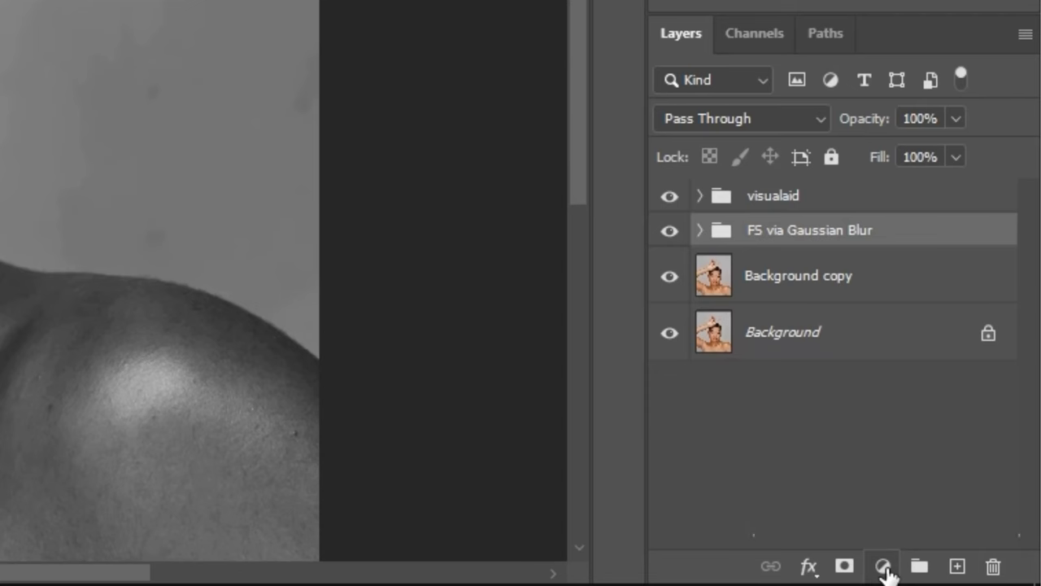
{"action": "left_click", "coordinate": [966, 575]}
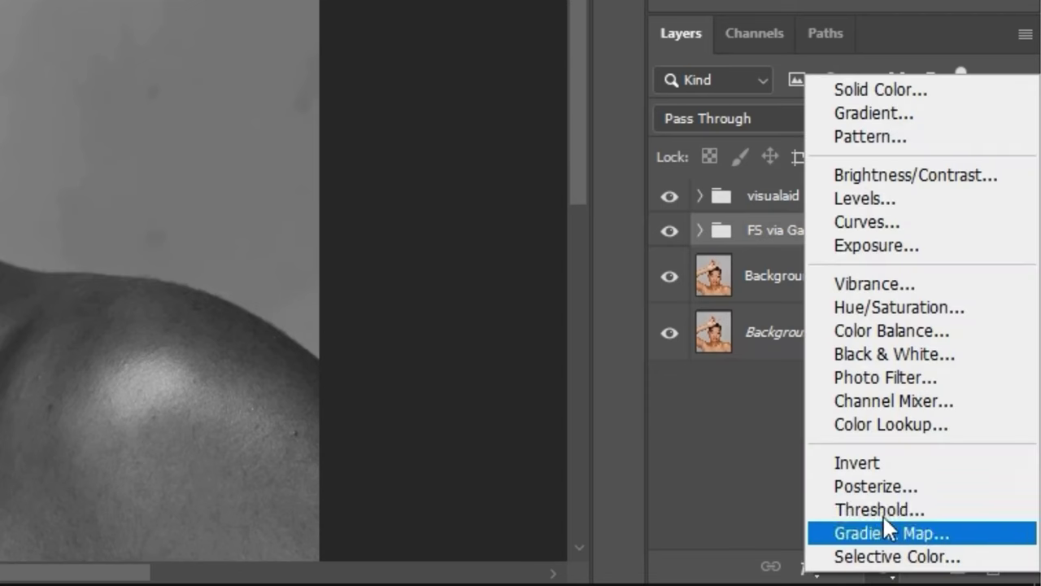
{"action": "left_click", "coordinate": [891, 228]}
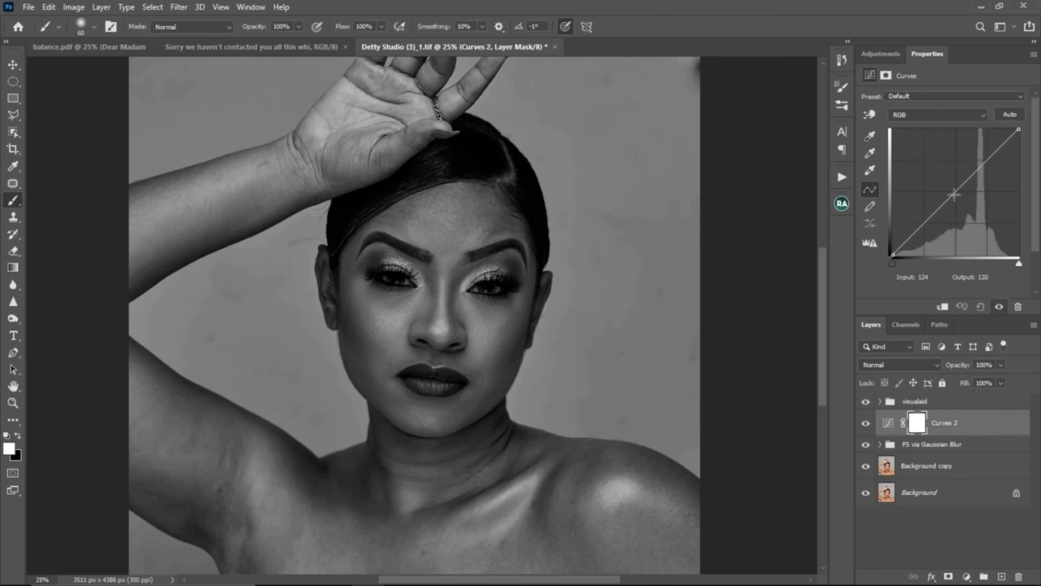
{"action": "left_click_drag", "start_coordinate": [953, 194], "coordinate": [955, 202]}
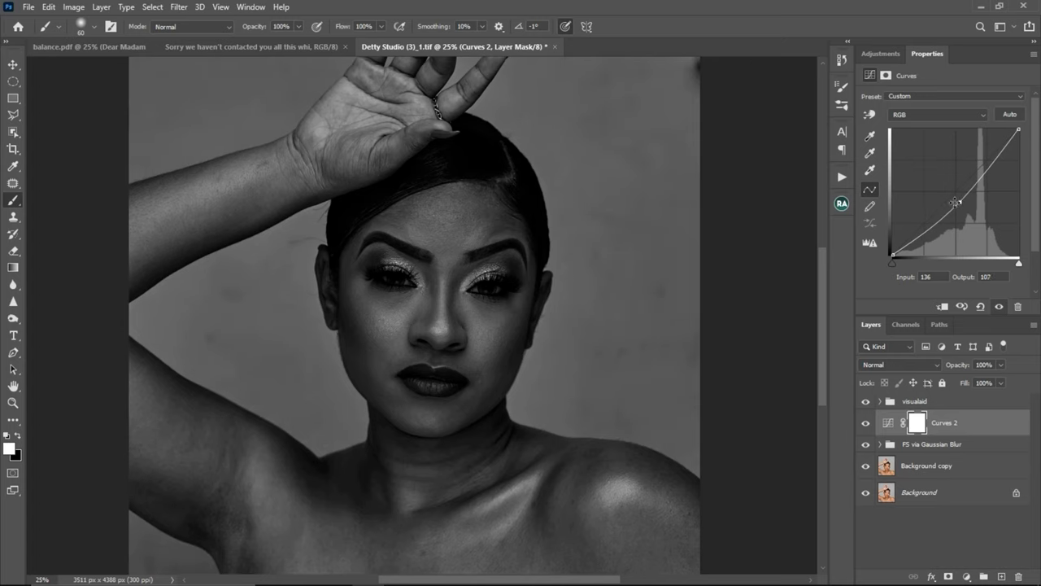
- Rename the darkening Curves layer as burn
{"action": "double_click", "coordinate": [945, 423]}
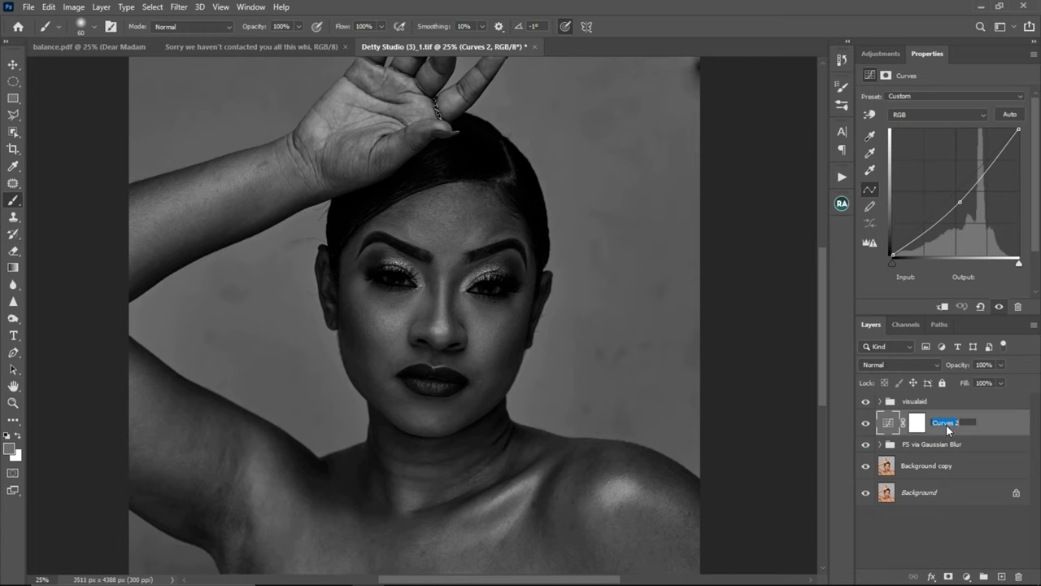
{"action": "type", "text": "blu"}
{"action": "key", "text": "Return"}
- Add another Curves adjustment above the burn layer and brighten the midtones with an RGB point at input 110, output 151
{"action": "left_click", "coordinate": [965, 577]}
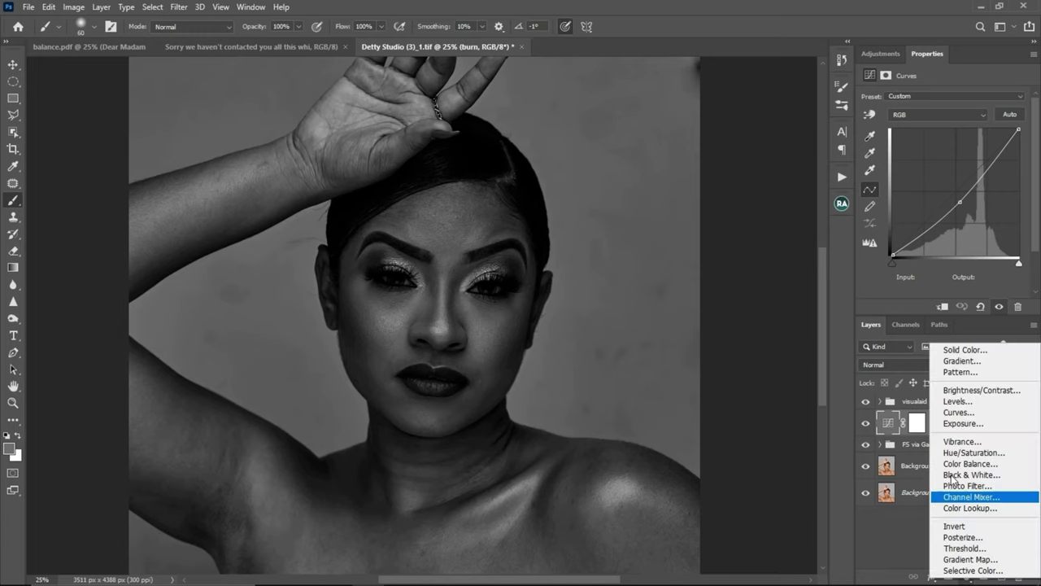
{"action": "left_click", "coordinate": [968, 412]}
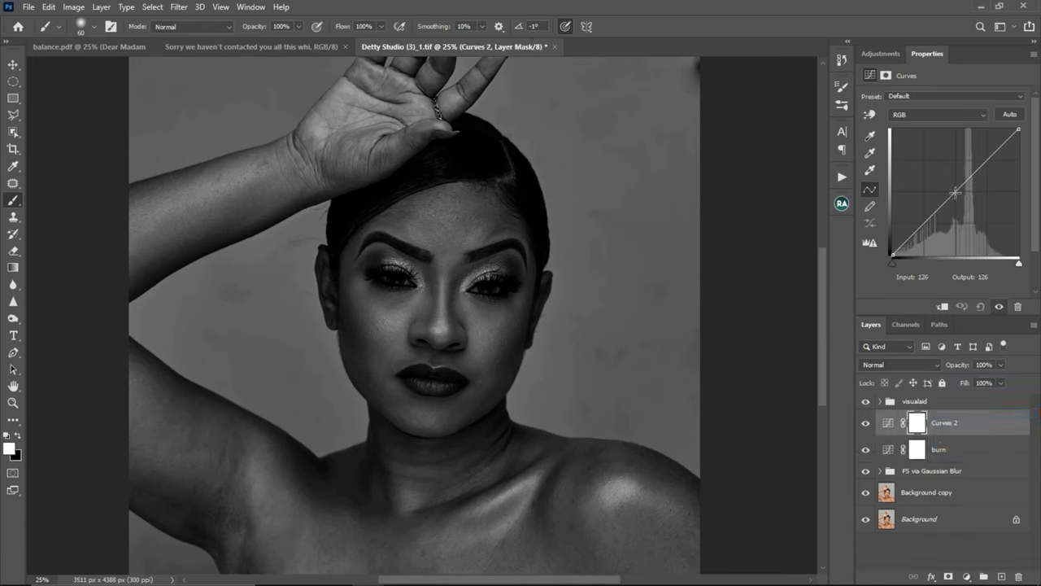
{"action": "left_click_drag", "start_coordinate": [956, 192], "coordinate": [945, 180]}
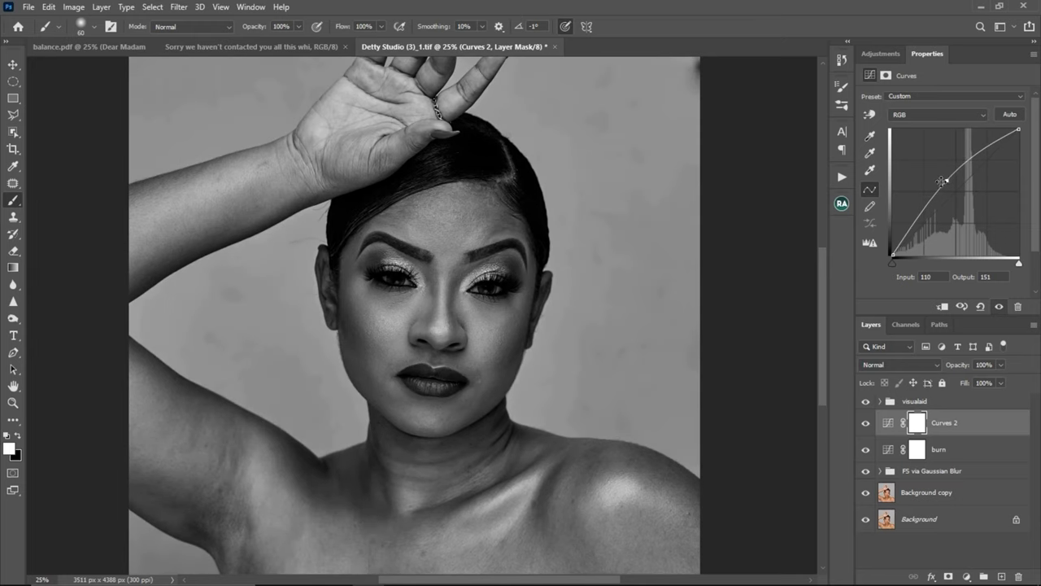
- Rename the brightening Curves layer as dodge
{"action": "left_click", "coordinate": [943, 424]}
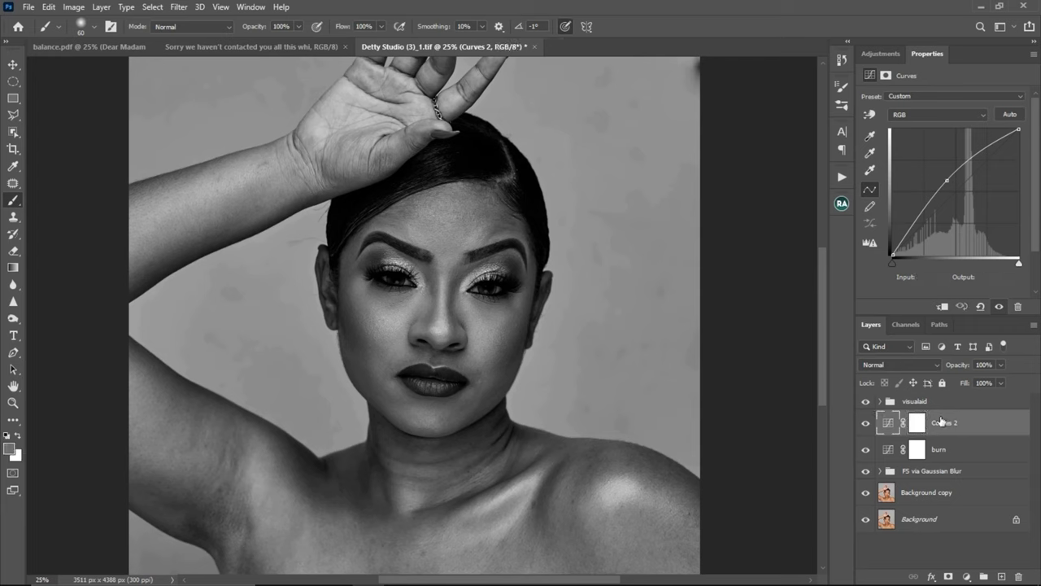
{"action": "double_click", "coordinate": [945, 423]}
{"action": "type", "text": "dodge"}
{"action": "key", "text": "Return"}
- Invert the white layer masks of the dodge and burn Curves layers to black
{"action": "left_click", "coordinate": [917, 423]}
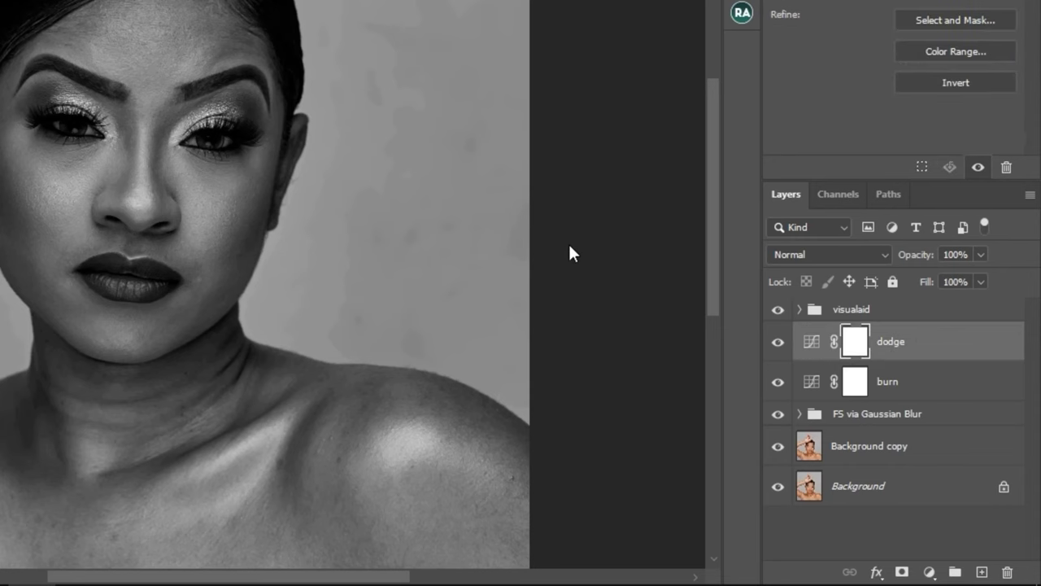
{"action": "left_click", "coordinate": [855, 348], "text": "ctrl"}
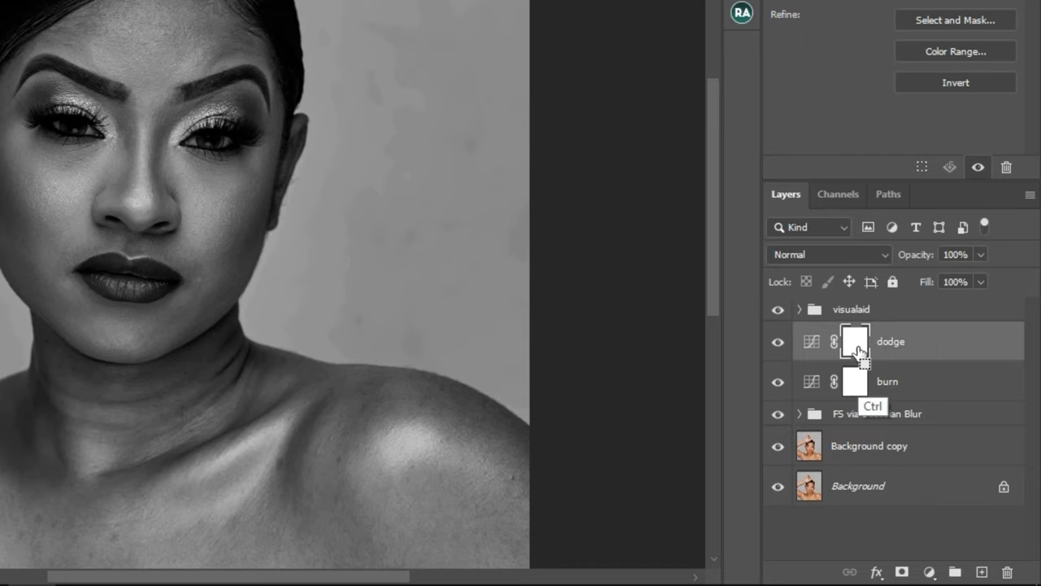
{"action": "left_click", "coordinate": [859, 350], "text": "ctrl"}
{"action": "key", "text": "ctrl+i"}
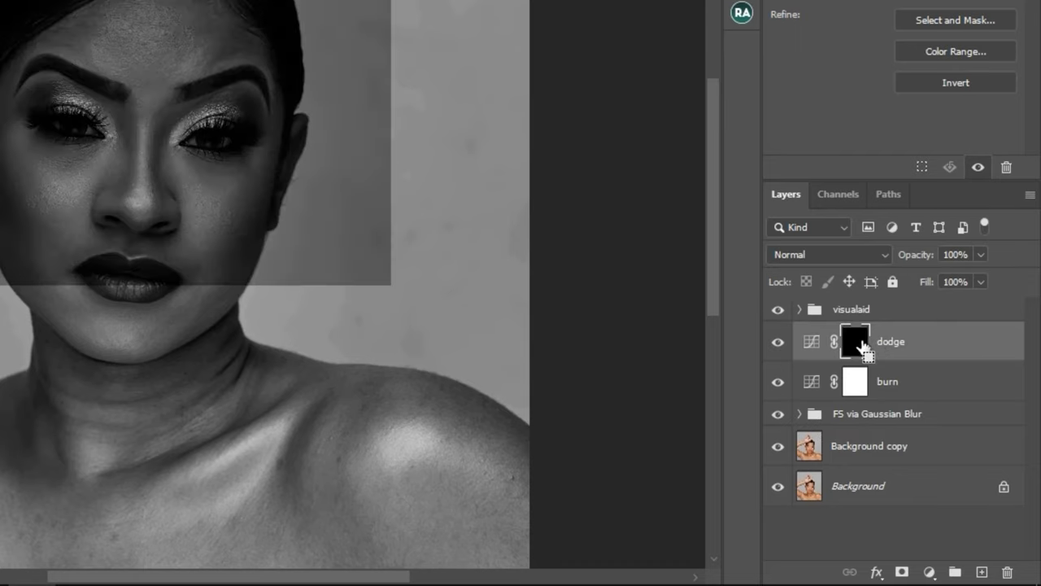
{"action": "left_click", "coordinate": [863, 389]}
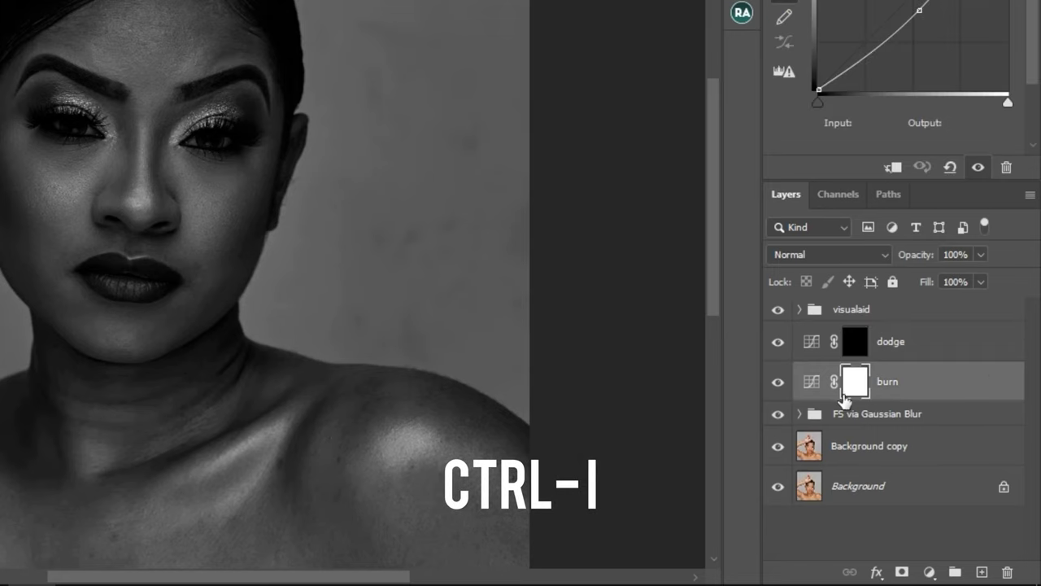
{"action": "key", "text": "ctrl+i"}
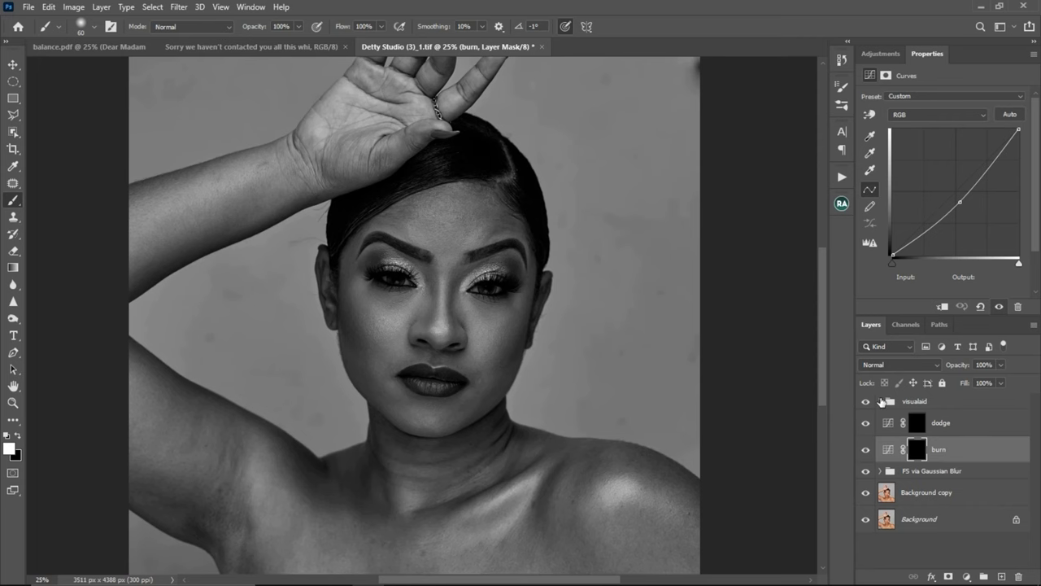
- Compare the portrait with the visualaid group hidden and shown
{"action": "left_click", "coordinate": [866, 402]}
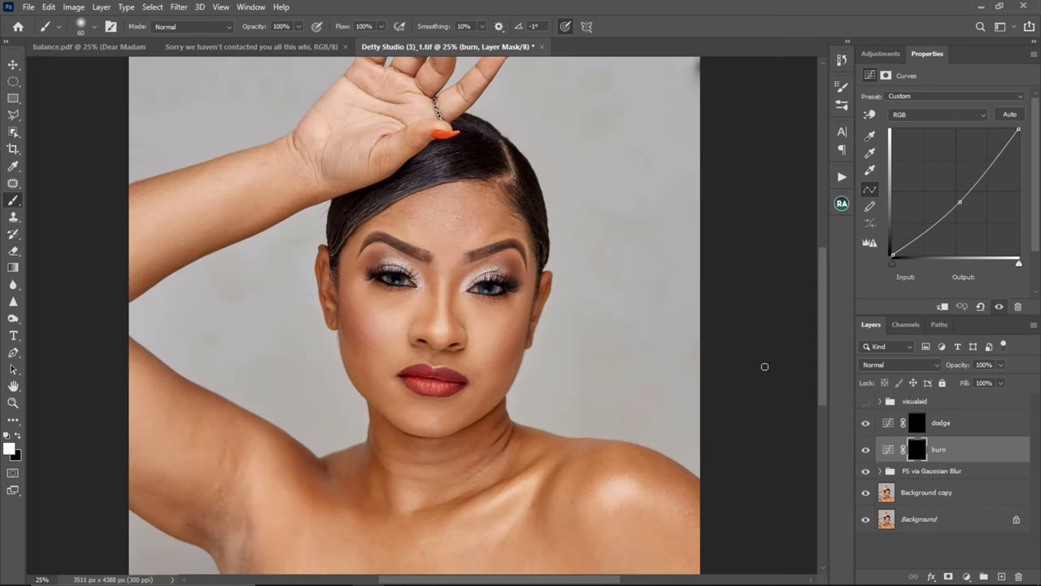
{"action": "key", "text": "z"}
{"action": "left_click", "coordinate": [437, 274], "text": "alt"}
{"action": "left_click", "coordinate": [456, 286]}
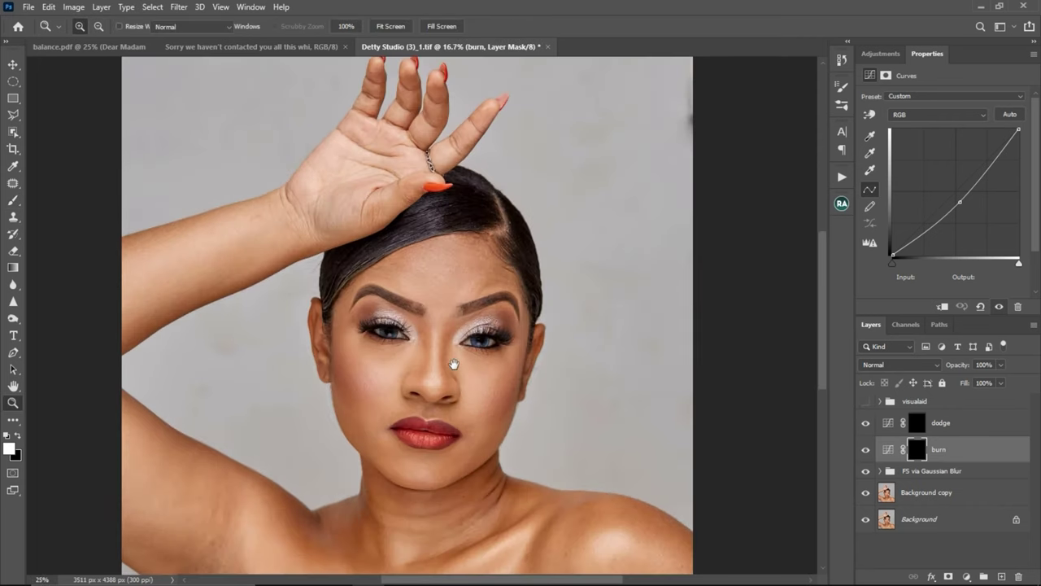
{"action": "key", "text": "b"}
{"action": "scroll", "coordinate": [477, 286], "scroll_direction": "down", "scroll_amount": 3}
{"action": "left_click", "coordinate": [865, 401]}
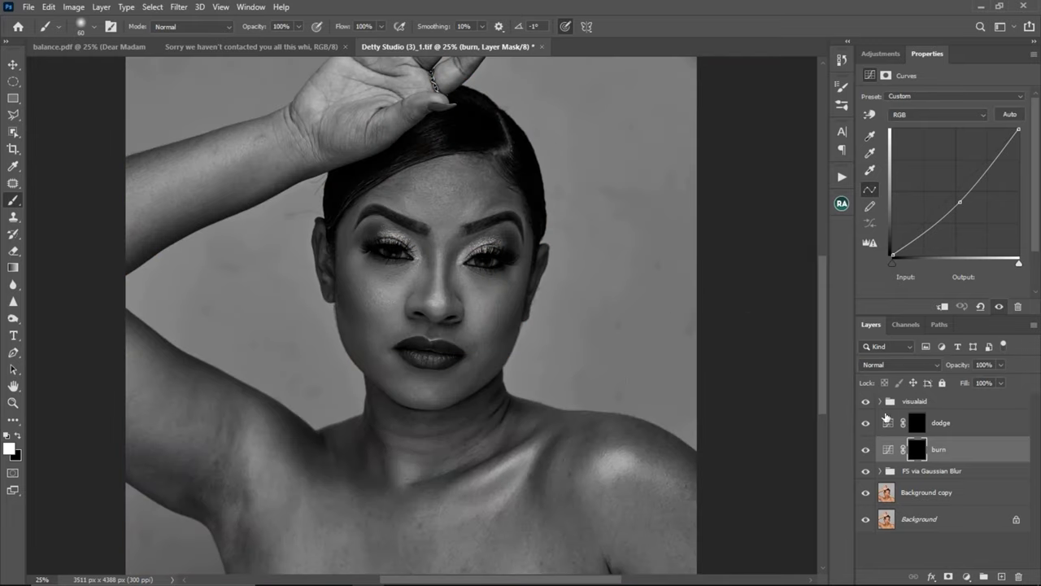
- Review the curve shapes and the layer masks of the dodge and burn layers
{"action": "left_click", "coordinate": [939, 429]}
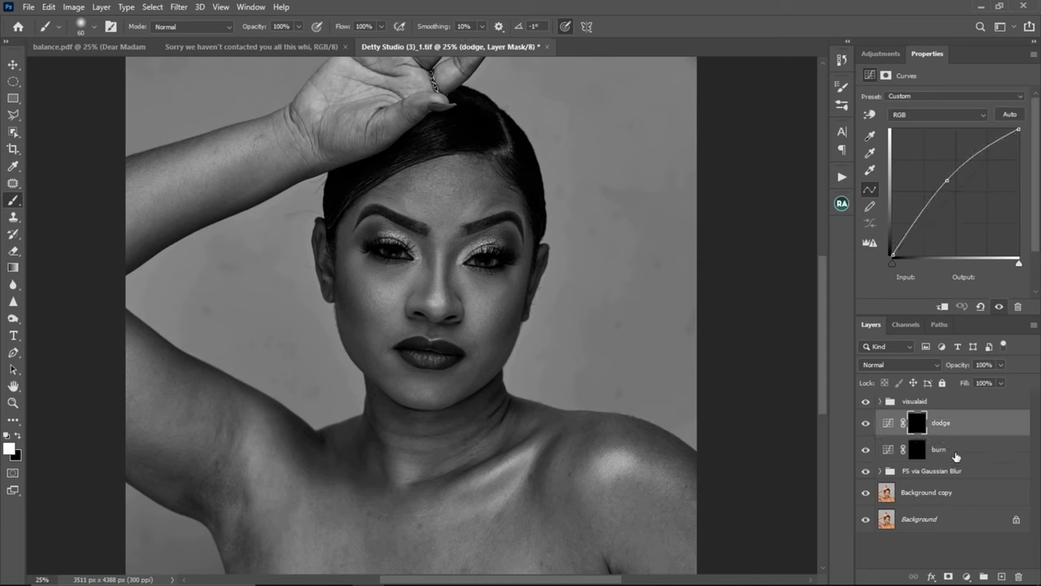
{"action": "left_click", "coordinate": [954, 451]}
{"action": "left_click", "coordinate": [935, 430]}
{"action": "left_click", "coordinate": [949, 182]}
{"action": "left_click", "coordinate": [922, 446]}
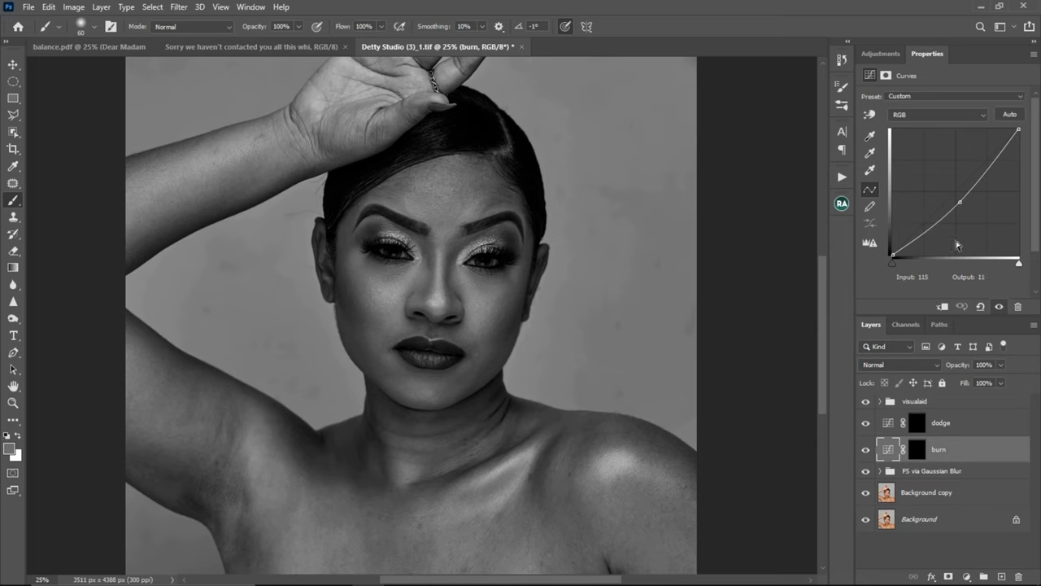
{"action": "left_click", "coordinate": [960, 201]}
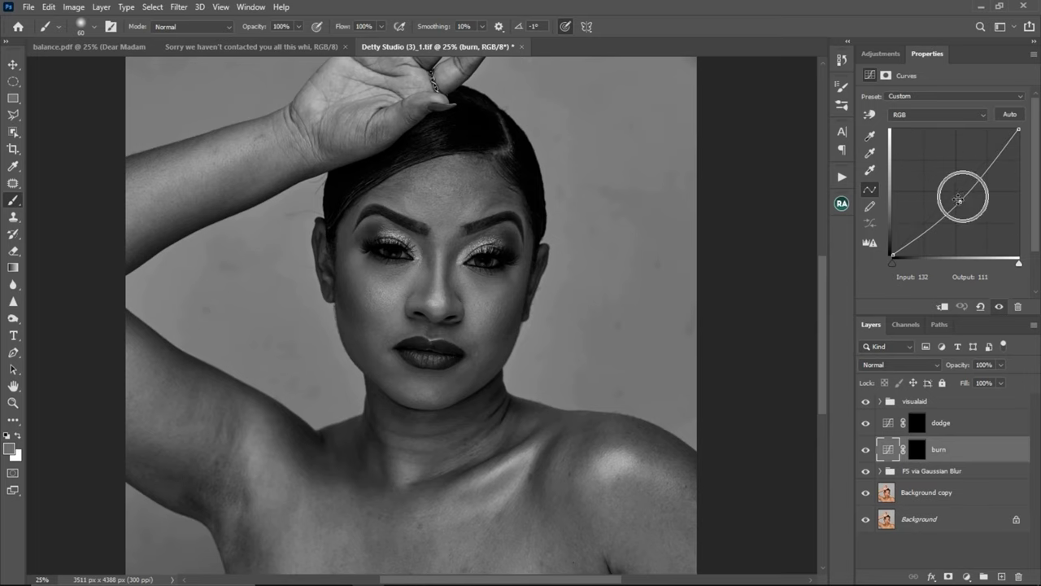
{"action": "left_click", "coordinate": [914, 423]}
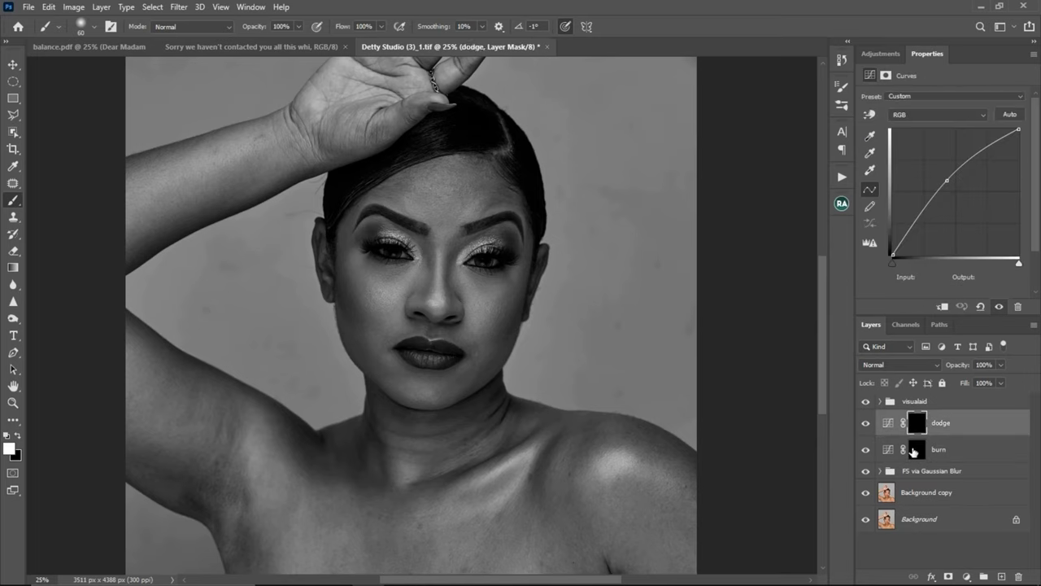
{"action": "left_click", "coordinate": [912, 449]}
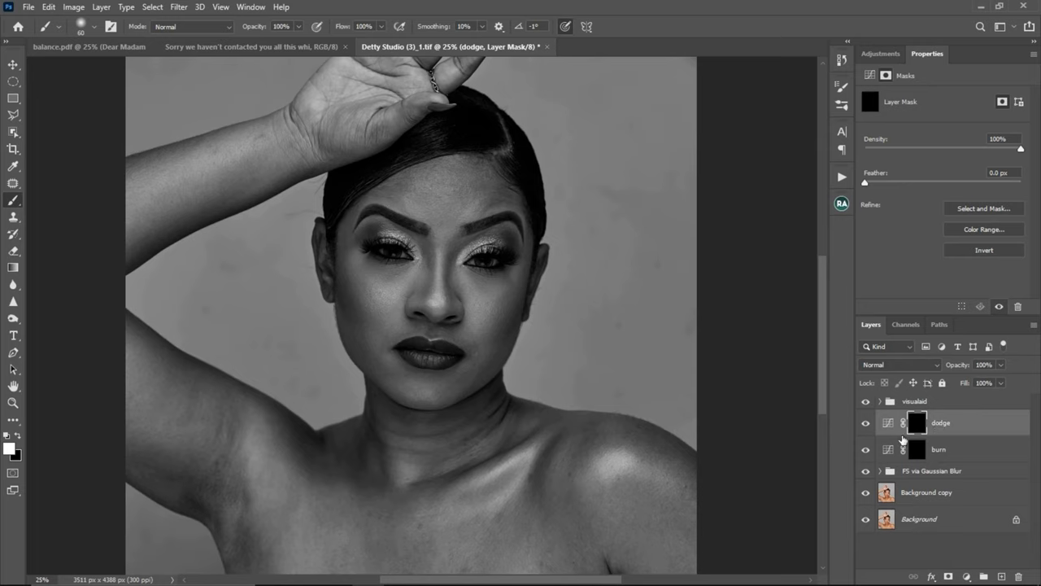
- Group the dodge and burn layers and name the group DnB
{"action": "key", "text": "ctrl"}
{"action": "left_click", "coordinate": [958, 449], "text": "ctrl"}
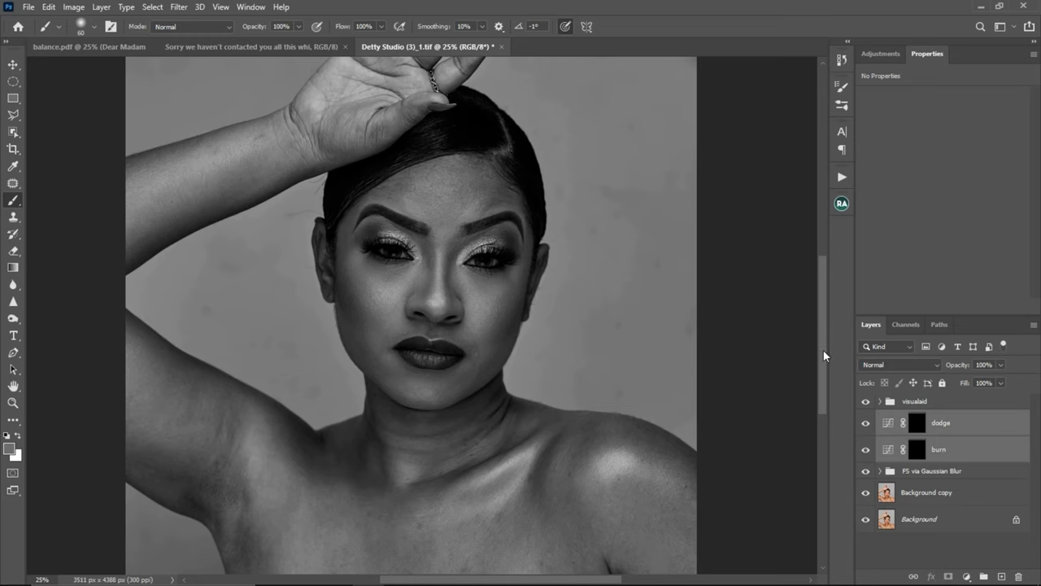
{"action": "key", "text": "ctrl+g"}
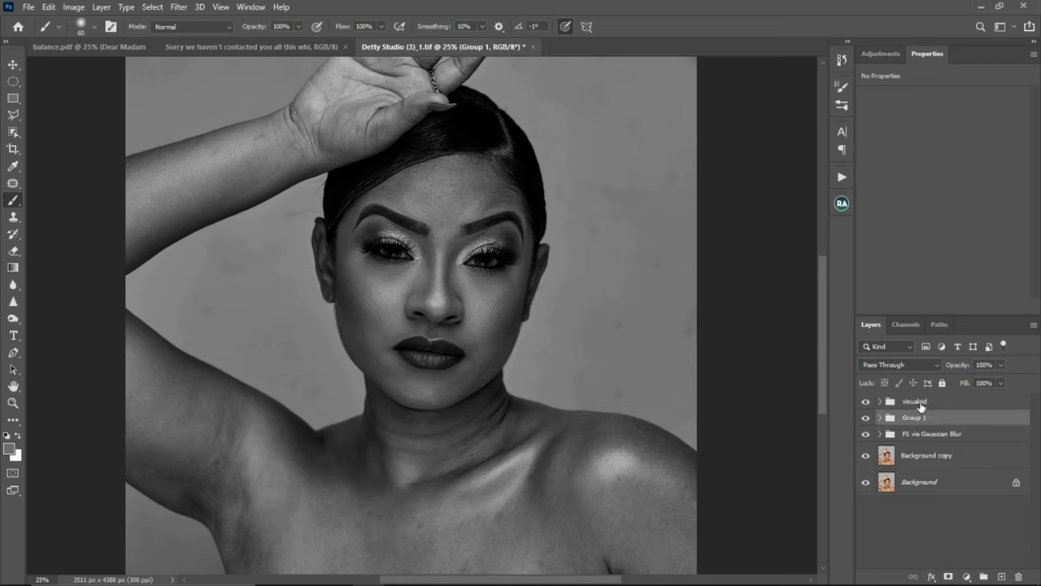
{"action": "double_click", "coordinate": [913, 418]}
{"action": "type", "text": "DnB"}
{"action": "key", "text": "Return"}
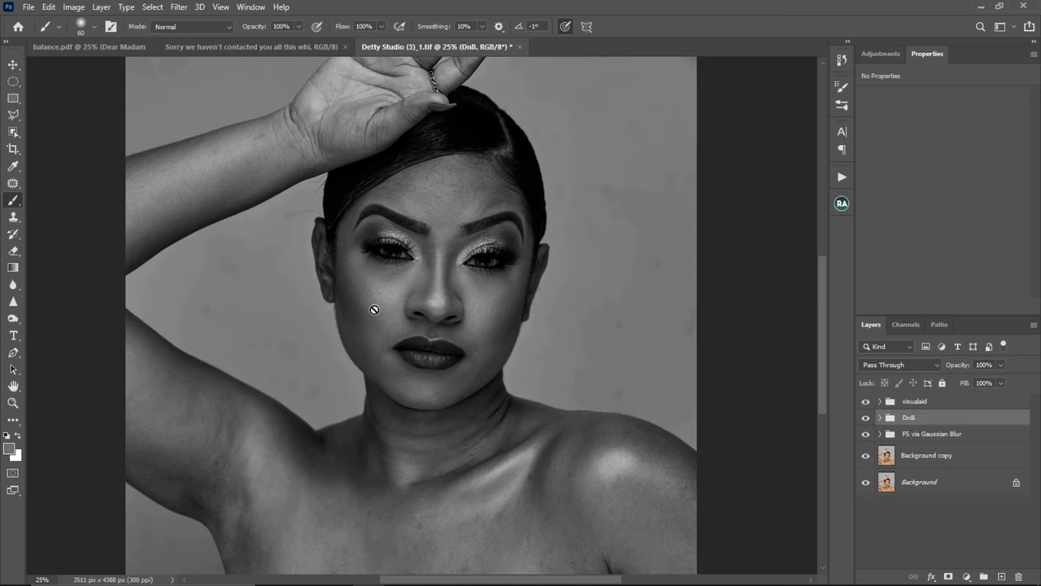
- Review the dodge layer's mask inside the DnB group and hide the visualaid group
{"action": "left_click", "coordinate": [879, 417]}
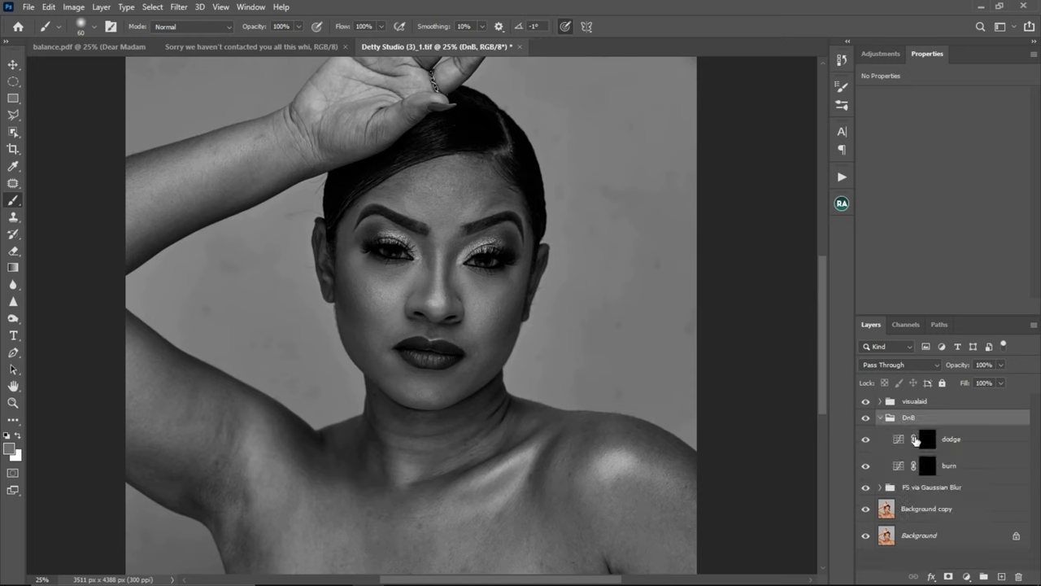
{"action": "left_click", "coordinate": [932, 445]}
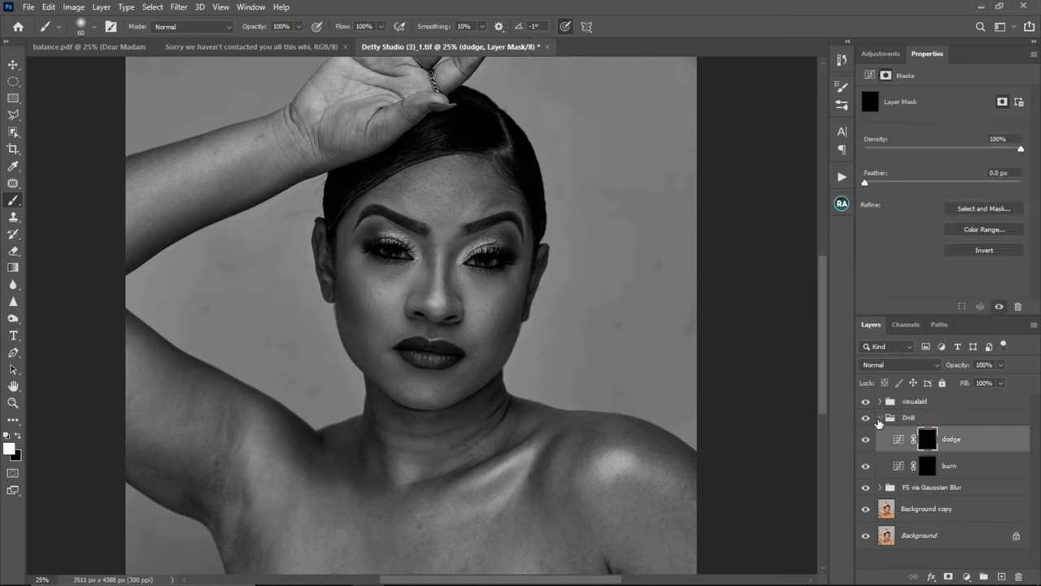
{"action": "left_click", "coordinate": [879, 417]}
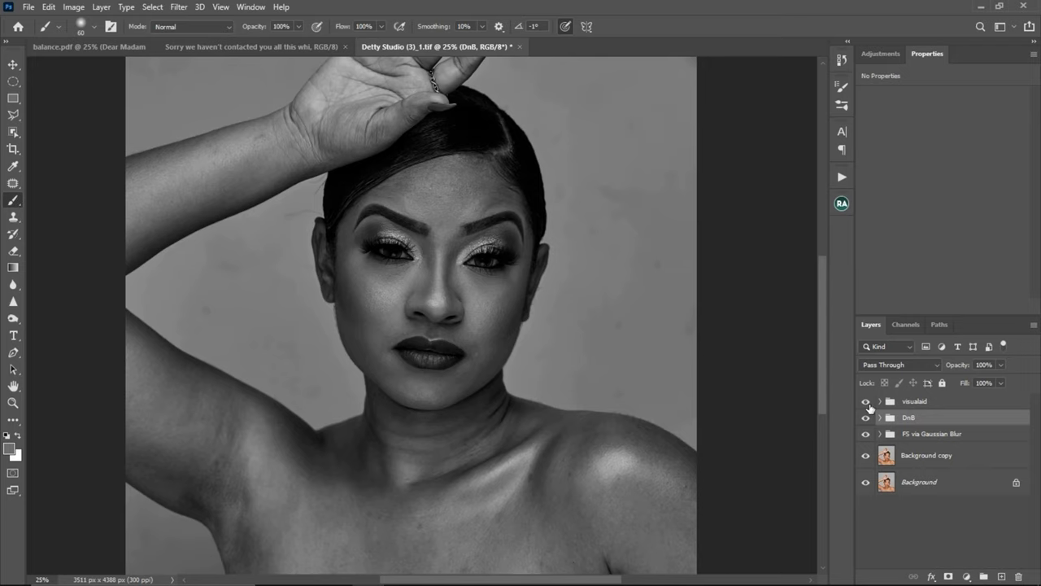
{"action": "left_click", "coordinate": [865, 401]}
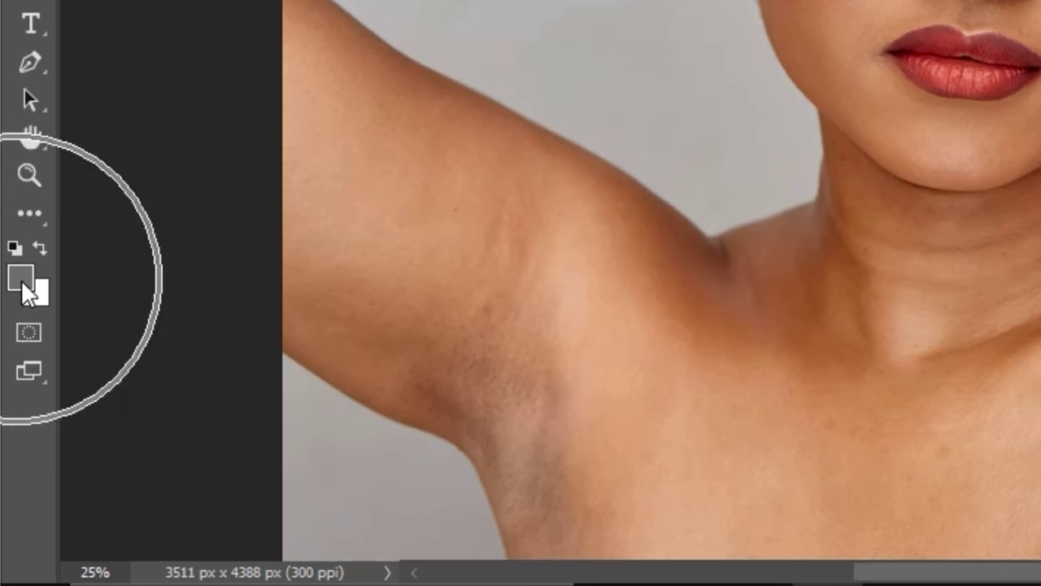
- Reset the foreground and background colors to the default black and white and select the dodge layer's mask in the DnB group
{"action": "left_click", "coordinate": [23, 252]}
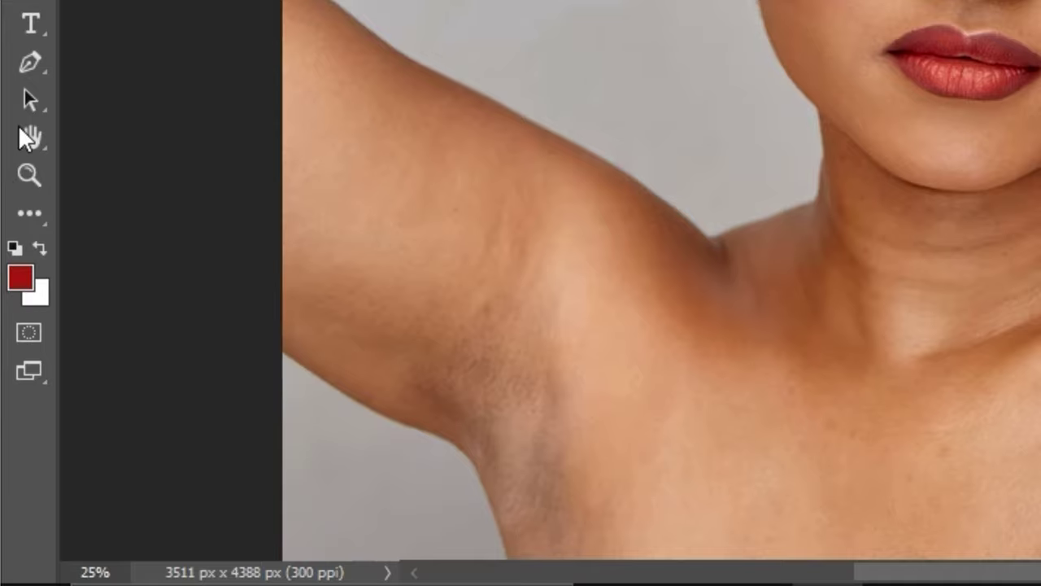
{"action": "left_click", "coordinate": [16, 249]}
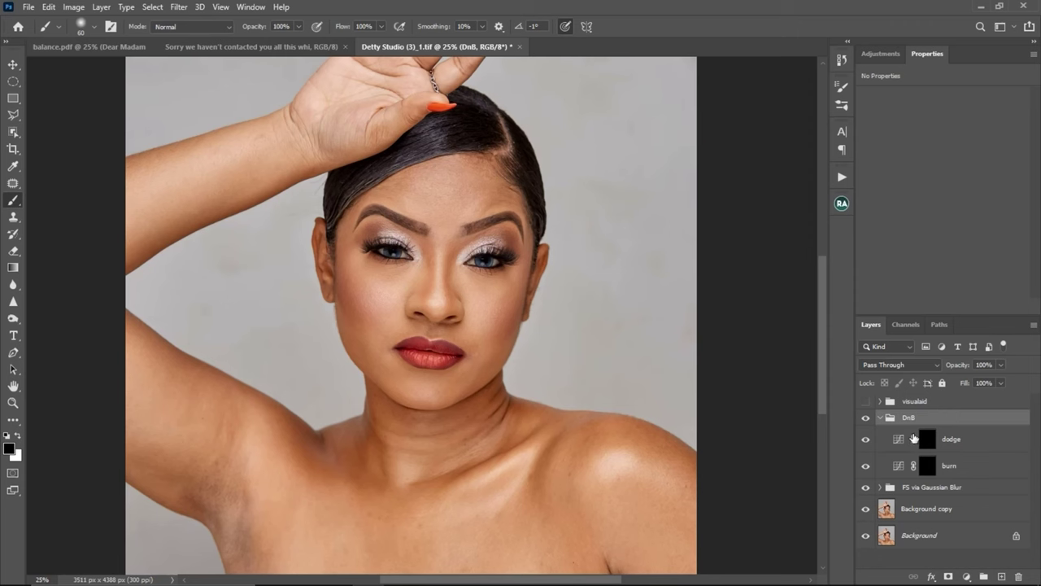
{"action": "left_click", "coordinate": [927, 439]}
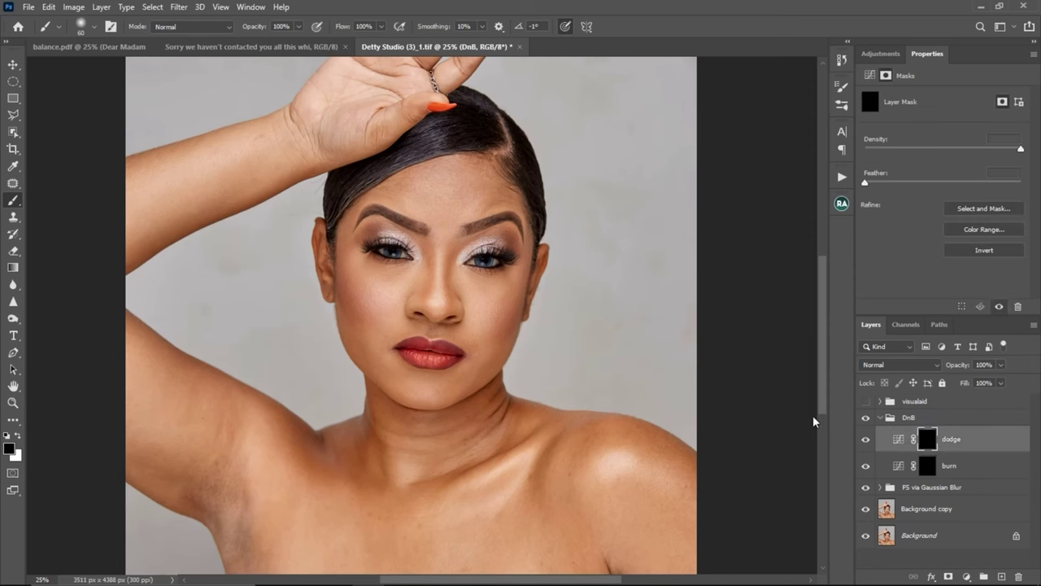
{"action": "left_click", "coordinate": [929, 444]}
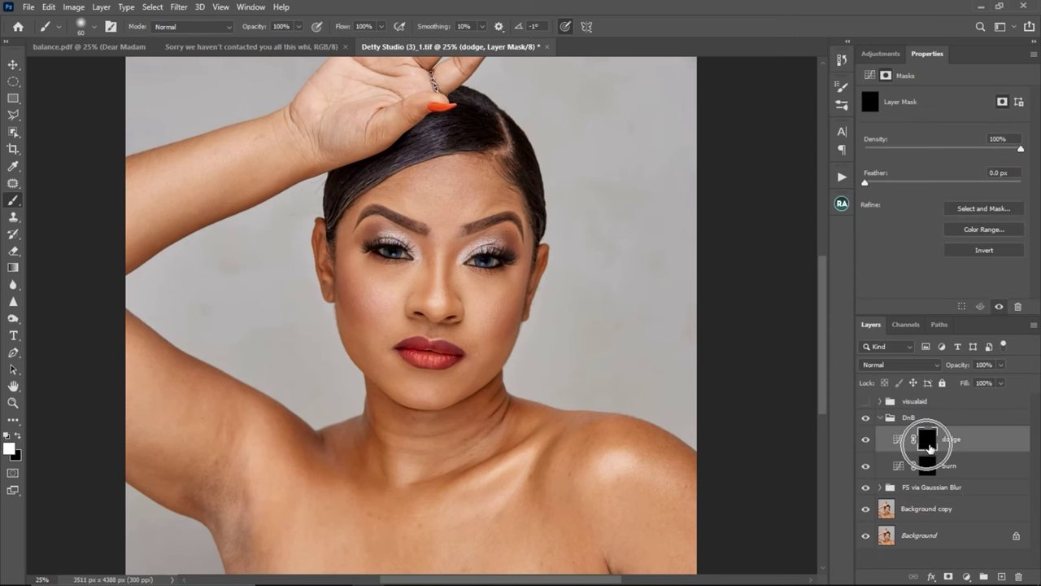
- Preview the dodge layer's mask as a red overlay, hide the overlay and enlarge the brush to 175 px
{"action": "left_click", "coordinate": [930, 445]}
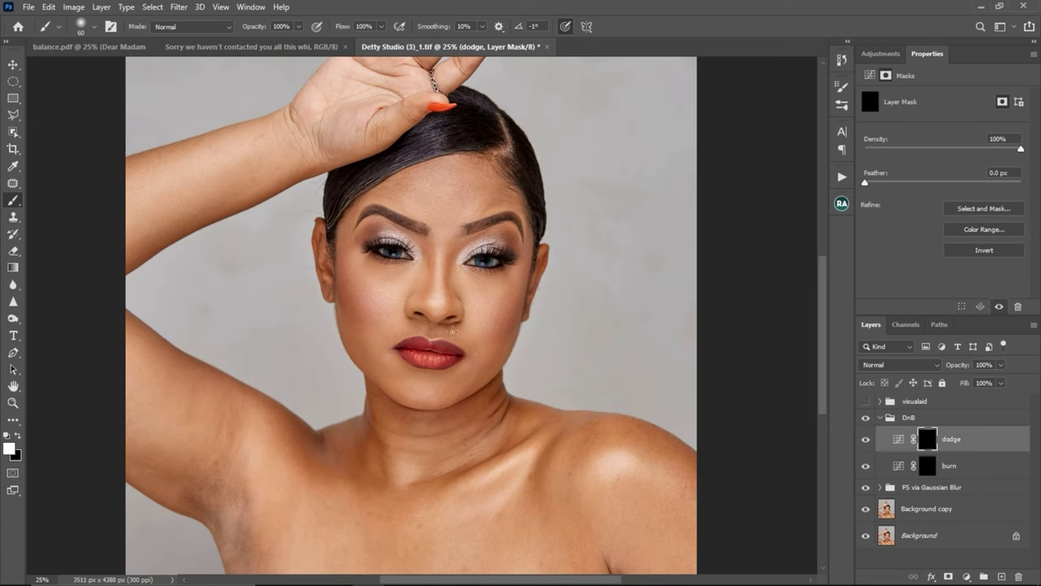
{"action": "left_click", "coordinate": [17, 437]}
{"action": "key", "text": "backslash"}
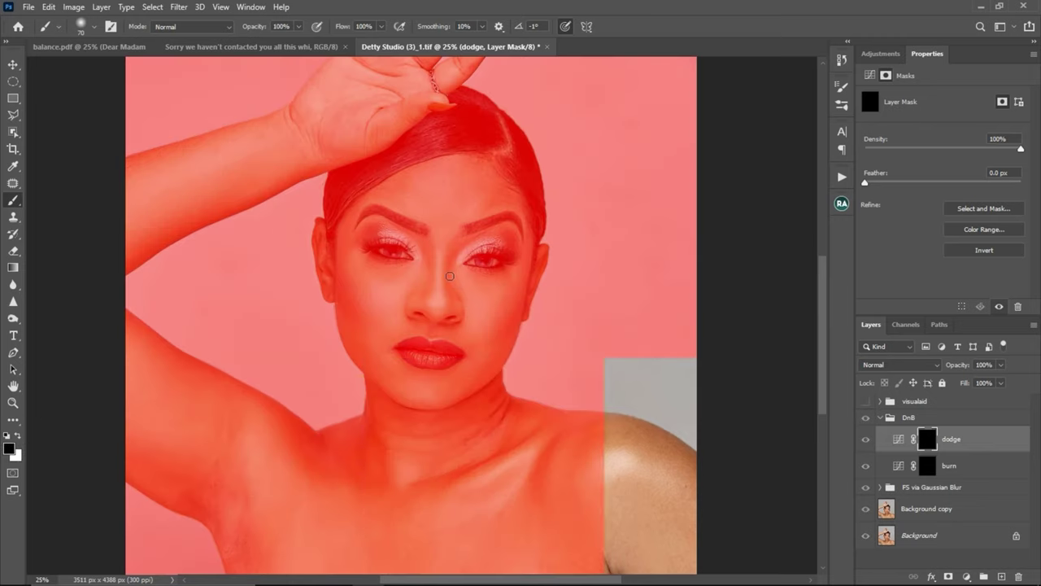
{"action": "key", "text": "bracketright"}
{"action": "key", "text": "bracketright"}
{"action": "key", "text": "bracketright"}
{"action": "key", "text": "backslash"}
{"action": "key", "text": "bracketright"}
{"action": "key", "text": "bracketright"}
{"action": "key", "text": "bracketright"}
{"action": "key", "text": "bracketright"}
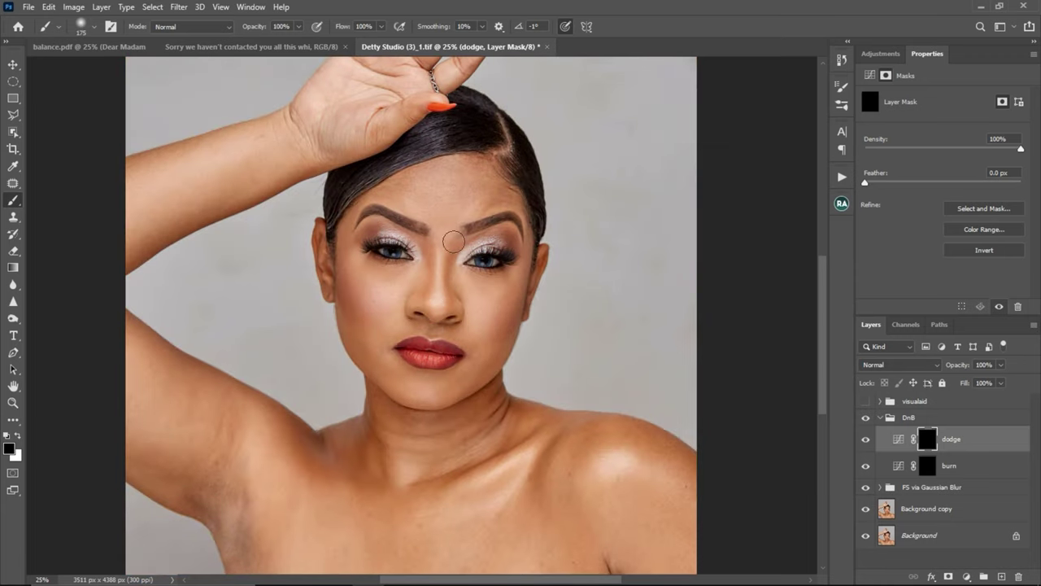
- Paint white on the dodge layer's mask over the nose, cheeks and forehead with a 175 px brush at 100% flow
{"action": "left_click", "coordinate": [928, 439]}
{"action": "left_click", "coordinate": [15, 451]}
{"action": "left_click", "coordinate": [18, 437]}
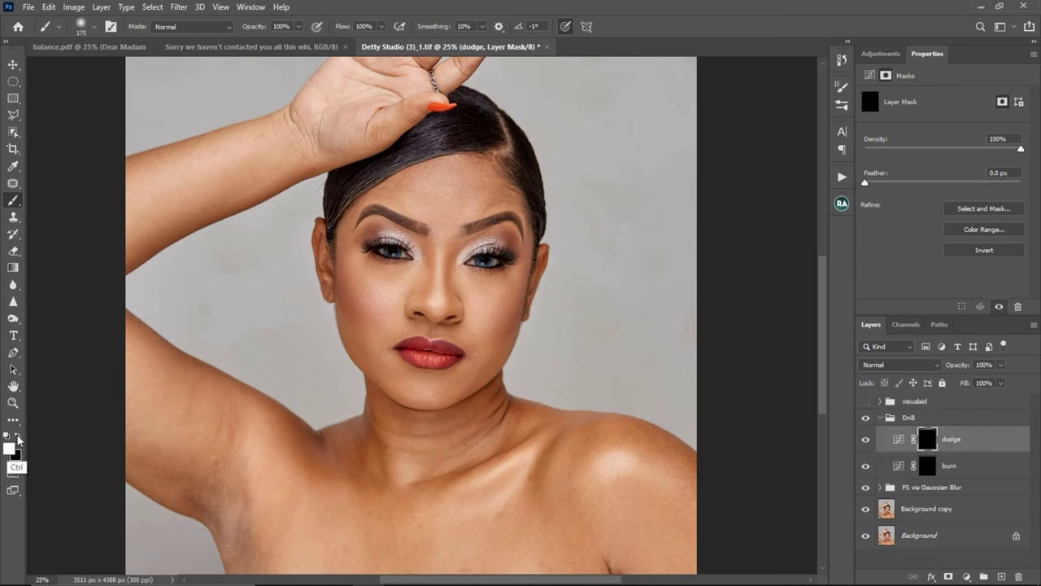
{"action": "left_click", "coordinate": [18, 438]}
{"action": "mouse_move", "coordinate": [440, 268]}
{"action": "left_mouse_down"}
{"action": "mouse_move", "coordinate": [469, 200]}
{"action": "mouse_move", "coordinate": [471, 212]}
{"action": "mouse_move", "coordinate": [469, 196]}
{"action": "mouse_move", "coordinate": [449, 189]}
{"action": "mouse_move", "coordinate": [467, 187]}
{"action": "mouse_move", "coordinate": [498, 236]}
{"action": "mouse_move", "coordinate": [422, 237]}
{"action": "mouse_move", "coordinate": [373, 268]}
{"action": "mouse_move", "coordinate": [370, 228]}
{"action": "mouse_move", "coordinate": [358, 229]}
{"action": "mouse_move", "coordinate": [349, 292]}
{"action": "mouse_move", "coordinate": [365, 283]}
{"action": "mouse_move", "coordinate": [417, 295]}
{"action": "mouse_move", "coordinate": [396, 314]}
{"action": "mouse_move", "coordinate": [461, 283]}
{"action": "mouse_move", "coordinate": [480, 330]}
{"action": "left_mouse_up"}
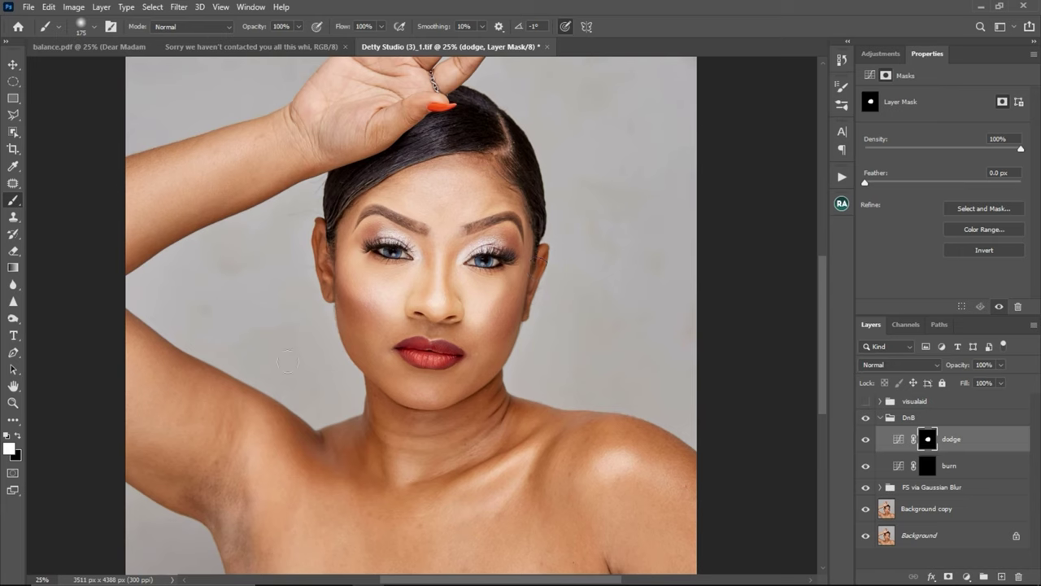
{"action": "key", "text": "e"}
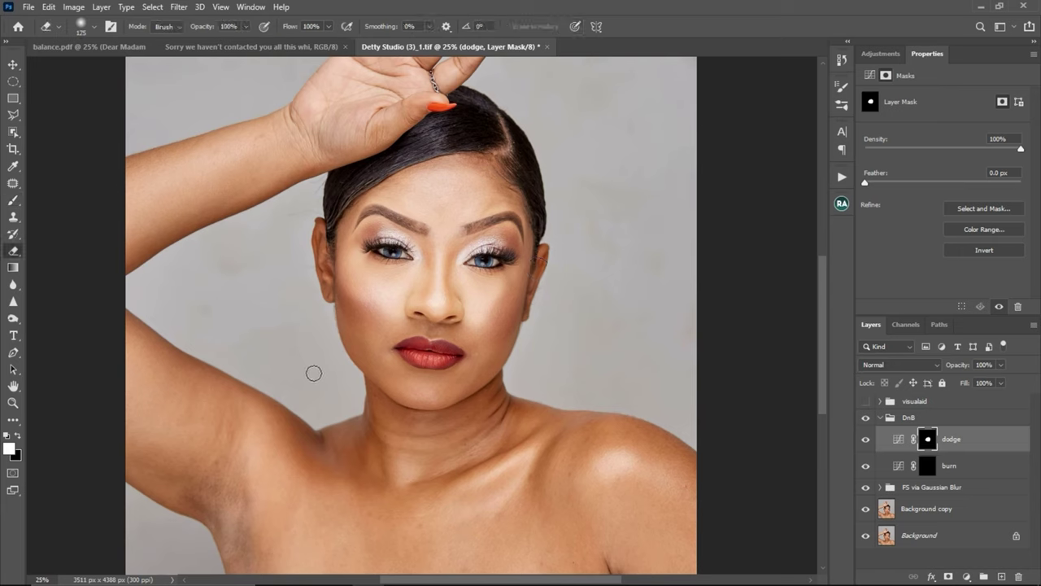
{"action": "key", "text": "b"}
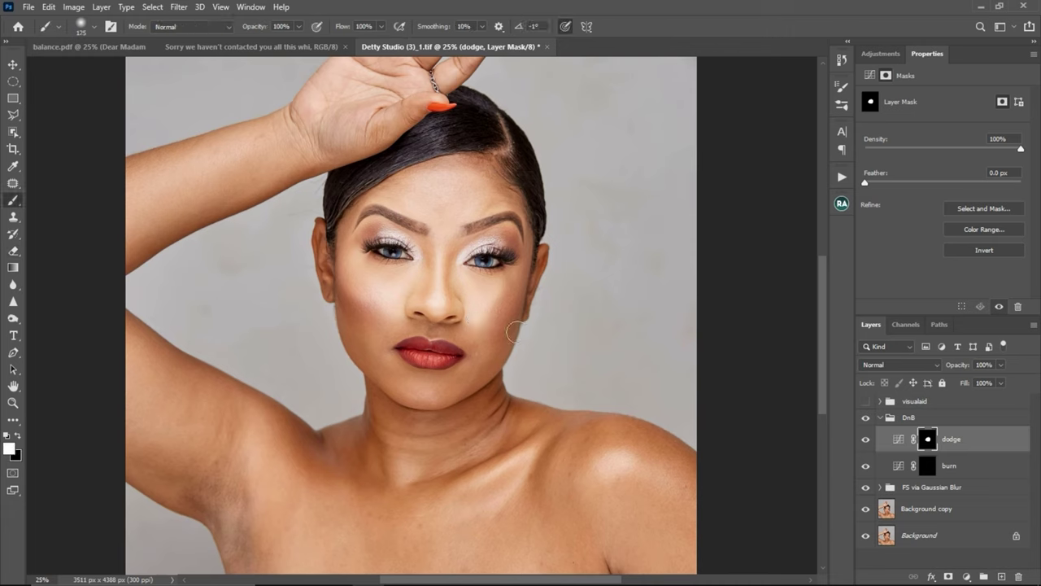
- Paint black over the face on the dodge layer's mask with a 500 px brush to remove the brightening
{"action": "key", "text": "x"}
{"action": "key", "text": "bracketright"}
{"action": "key", "text": "bracketright"}
{"action": "key", "text": "bracketright"}
{"action": "key", "text": "bracketright"}
{"action": "mouse_move", "coordinate": [488, 279]}
{"action": "left_mouse_down"}
{"action": "mouse_move", "coordinate": [466, 329]}
{"action": "mouse_move", "coordinate": [395, 320]}
{"action": "mouse_move", "coordinate": [399, 267]}
{"action": "mouse_move", "coordinate": [461, 240]}
{"action": "mouse_move", "coordinate": [479, 245]}
{"action": "mouse_move", "coordinate": [399, 202]}
{"action": "mouse_move", "coordinate": [333, 270]}
{"action": "mouse_move", "coordinate": [367, 220]}
{"action": "mouse_move", "coordinate": [428, 352]}
{"action": "mouse_move", "coordinate": [405, 291]}
{"action": "mouse_move", "coordinate": [407, 317]}
{"action": "mouse_move", "coordinate": [439, 281]}
{"action": "mouse_move", "coordinate": [410, 234]}
{"action": "mouse_move", "coordinate": [423, 290]}
{"action": "mouse_move", "coordinate": [506, 210]}
{"action": "mouse_move", "coordinate": [403, 298]}
{"action": "mouse_move", "coordinate": [471, 210]}
{"action": "mouse_move", "coordinate": [483, 262]}
{"action": "mouse_move", "coordinate": [470, 254]}
{"action": "mouse_move", "coordinate": [486, 252]}
{"action": "mouse_move", "coordinate": [426, 209]}
{"action": "mouse_move", "coordinate": [354, 219]}
{"action": "mouse_move", "coordinate": [338, 243]}
{"action": "mouse_move", "coordinate": [377, 203]}
{"action": "mouse_move", "coordinate": [396, 350]}
{"action": "mouse_move", "coordinate": [527, 312]}
{"action": "mouse_move", "coordinate": [421, 221]}
{"action": "mouse_move", "coordinate": [341, 278]}
{"action": "mouse_move", "coordinate": [341, 303]}
{"action": "mouse_move", "coordinate": [438, 293]}
{"action": "mouse_move", "coordinate": [354, 298]}
{"action": "mouse_move", "coordinate": [390, 336]}
{"action": "mouse_move", "coordinate": [513, 280]}
{"action": "mouse_move", "coordinate": [287, 312]}
{"action": "mouse_move", "coordinate": [100, 380]}
{"action": "mouse_move", "coordinate": [126, 396]}
{"action": "mouse_move", "coordinate": [165, 362]}
{"action": "mouse_move", "coordinate": [377, 289]}
{"action": "left_mouse_up"}
{"action": "key", "text": "x"}
{"action": "key", "text": "x"}
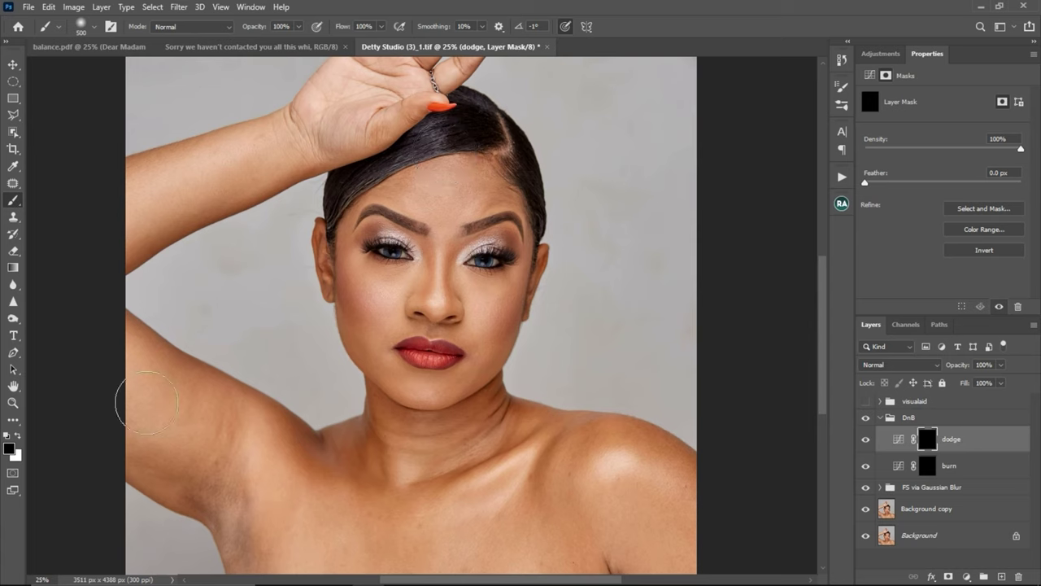
- Paint white along the side of the nose bridge on the dodge layer's mask with a 70 px brush at 100% flow
{"action": "left_click", "coordinate": [17, 436]}
{"action": "key", "text": "bracketleft"}
{"action": "key", "text": "bracketleft"}
{"action": "key", "text": "bracketleft"}
{"action": "key", "text": "bracketleft"}
{"action": "key", "text": "bracketleft"}
{"action": "key", "text": "bracketleft"}
{"action": "key", "text": "bracketleft"}
{"action": "key", "text": "bracketleft"}
{"action": "key", "text": "bracketleft"}
{"action": "left_click", "coordinate": [358, 27]}
{"action": "left_click_drag", "start_coordinate": [381, 24], "coordinate": [499, 96]}
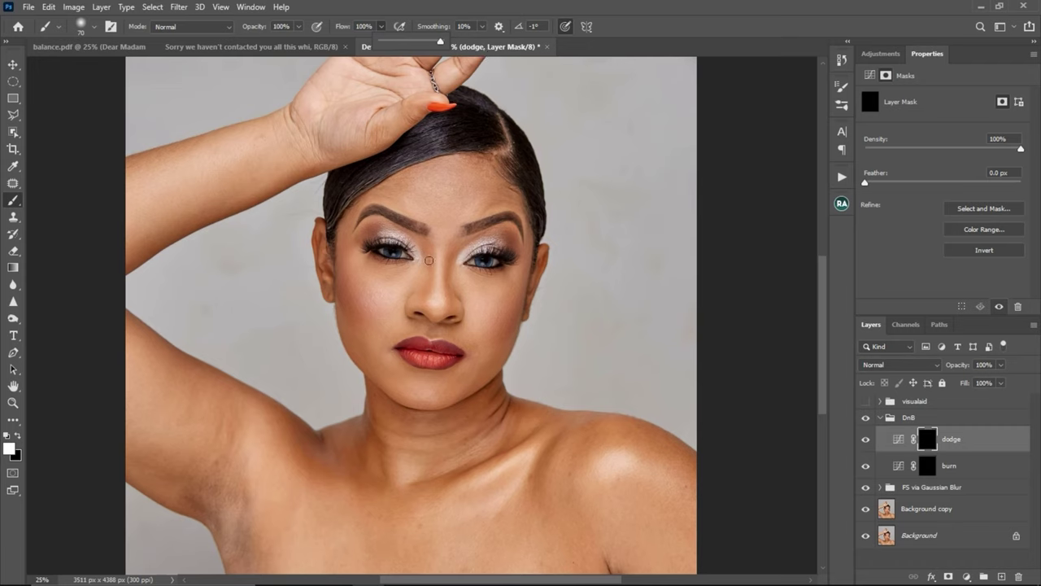
{"action": "left_click", "coordinate": [429, 286]}
{"action": "mouse_move", "coordinate": [430, 280]}
{"action": "left_mouse_down"}
{"action": "mouse_move", "coordinate": [432, 248]}
{"action": "mouse_move", "coordinate": [428, 262]}
{"action": "left_mouse_up"}
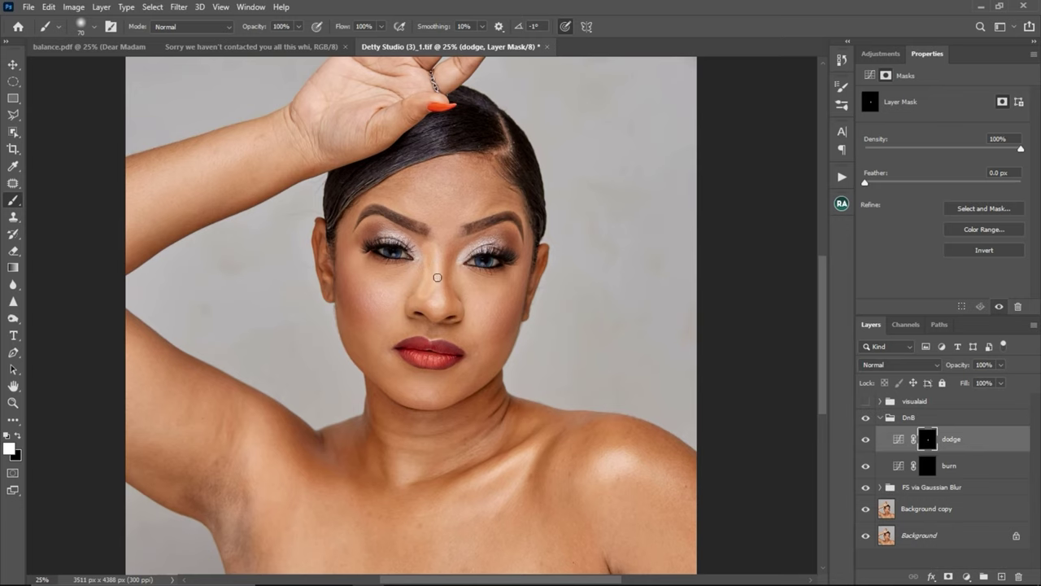
- Remove the nose brightening by painting black on the dodge layer's mask with a 300 px brush
{"action": "key", "text": "x"}
{"action": "key", "text": "bracketright"}
{"action": "key", "text": "bracketright"}
{"action": "key", "text": "bracketright"}
{"action": "key", "text": "bracketright"}
{"action": "key", "text": "bracketright"}
{"action": "key", "text": "bracketright"}
{"action": "key", "text": "bracketright"}
{"action": "key", "text": "bracketright"}
{"action": "key", "text": "bracketright"}
{"action": "key", "text": "bracketright"}
{"action": "key", "text": "bracketright"}
{"action": "key", "text": "bracketright"}
{"action": "key", "text": "bracketright"}
- Set the brush flow to 1% and softly dodge the nose bridge on the dodge layer's mask with a smaller brush
{"action": "left_click", "coordinate": [375, 26]}
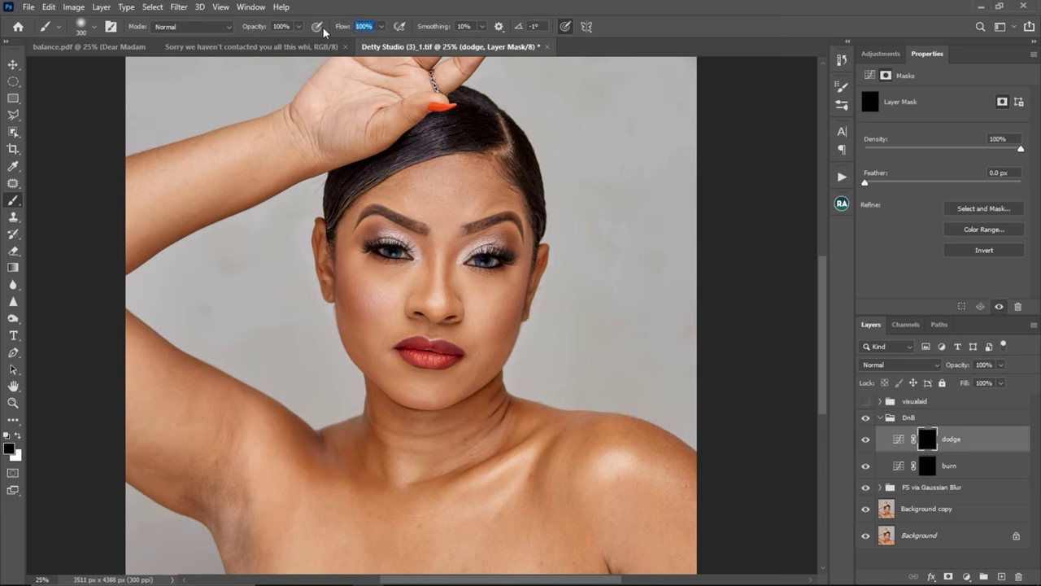
{"action": "type", "text": "1"}
{"action": "key", "text": "Return"}
{"action": "key", "text": "bracketleft"}
{"action": "key", "text": "bracketleft"}
{"action": "key", "text": "bracketleft"}
{"action": "key", "text": "bracketleft"}
{"action": "key", "text": "bracketleft"}
{"action": "key", "text": "bracketleft"}
{"action": "key", "text": "bracketleft"}
{"action": "key", "text": "bracketleft"}
{"action": "key", "text": "bracketleft"}
{"action": "mouse_move", "coordinate": [431, 283]}
{"action": "left_mouse_down"}
{"action": "mouse_move", "coordinate": [455, 286]}
{"action": "mouse_move", "coordinate": [437, 264]}
{"action": "left_mouse_up"}
- Erase the trial strokes from the dodge layer's mask and return to the Brush tool with white at 1% flow
{"action": "key", "text": "e"}
{"action": "key", "text": "x"}
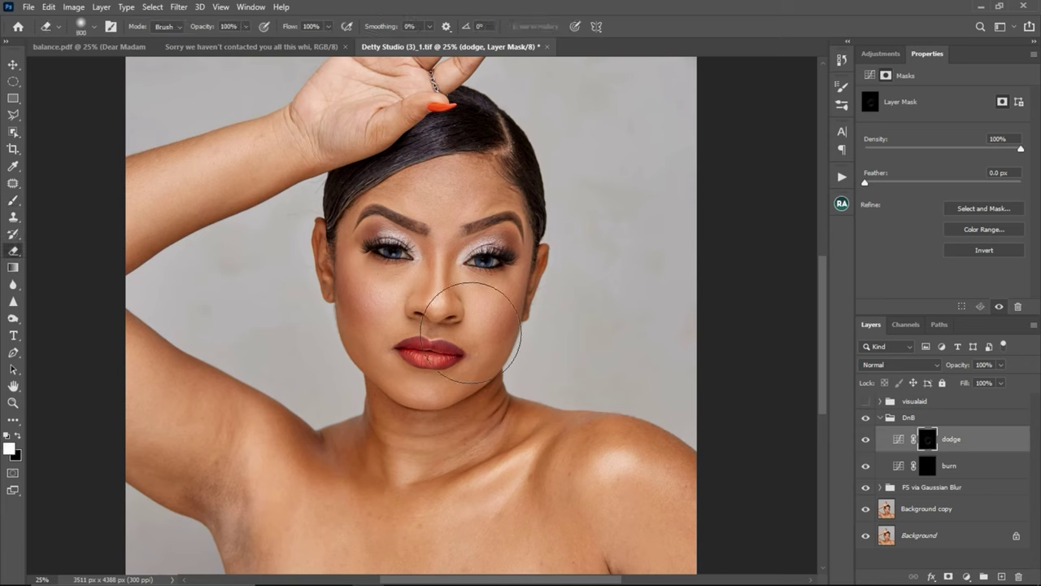
{"action": "key", "text": "b"}
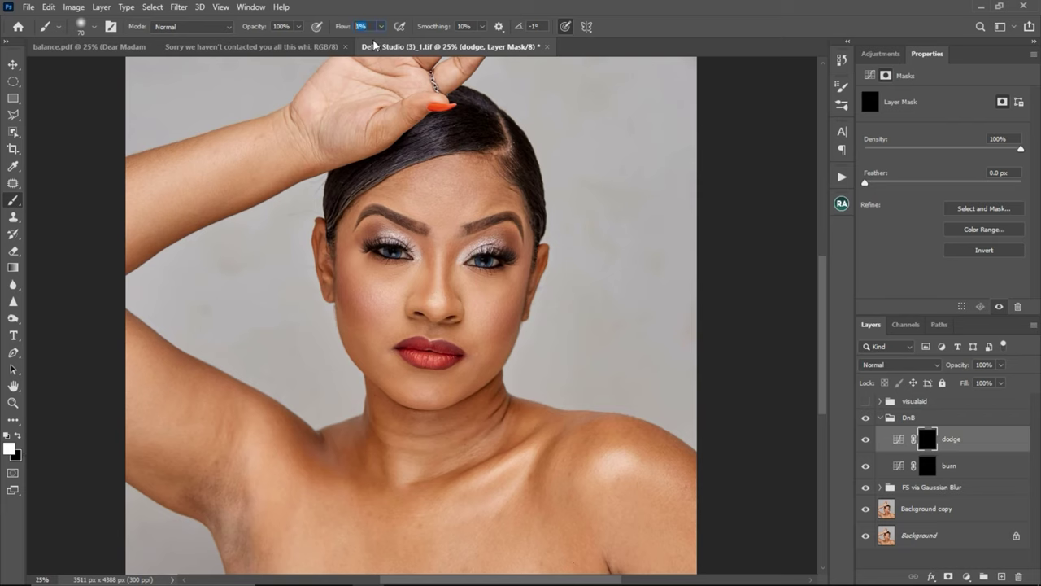
{"action": "key", "text": "Return"}
- Examine the light and dark patches of the face with the visualaid group shown, and hide the group again
{"action": "left_click", "coordinate": [866, 402]}
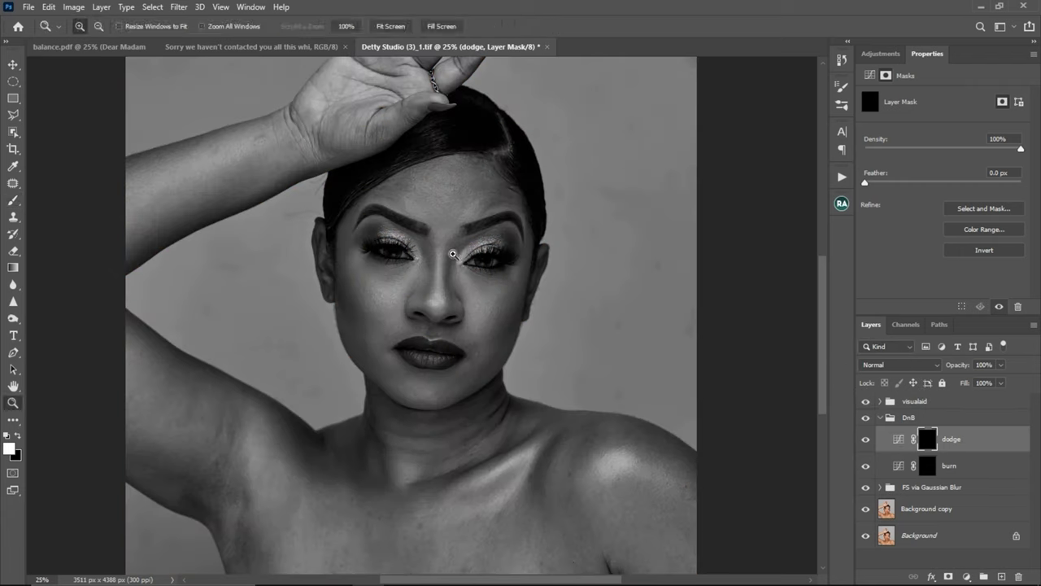
{"action": "scroll", "coordinate": [448, 260], "scroll_direction": "up", "scroll_amount": 1}
{"action": "left_click_drag", "start_coordinate": [448, 260], "coordinate": [442, 170]}
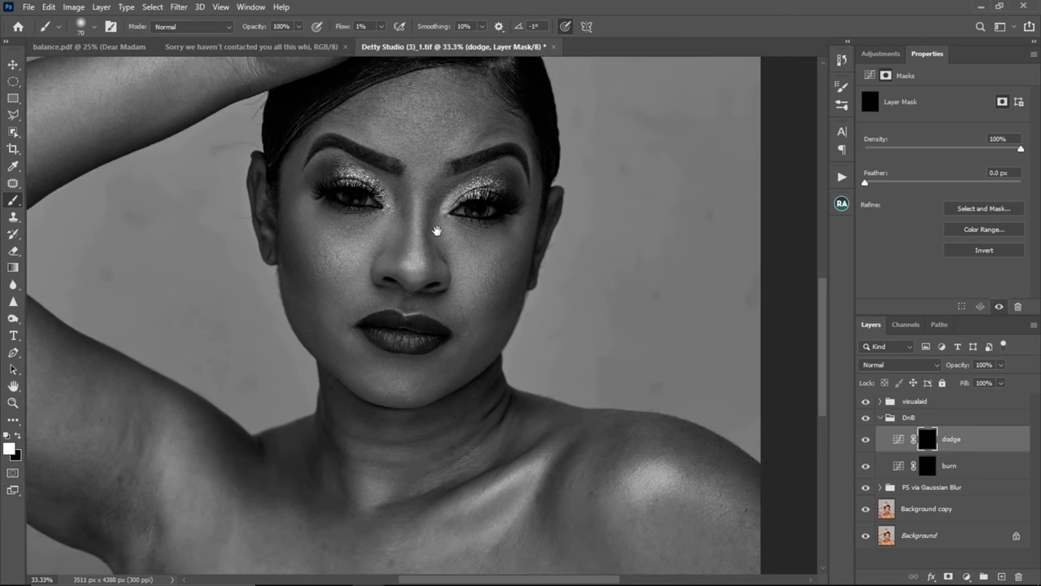
{"action": "left_click_drag", "start_coordinate": [436, 232], "coordinate": [409, 211]}
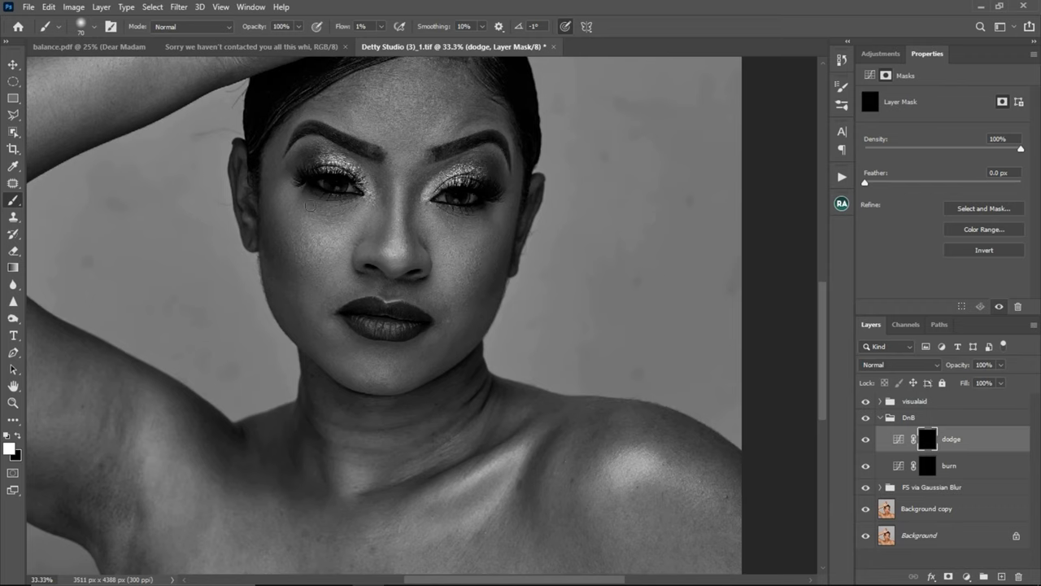
{"action": "left_click", "coordinate": [865, 401]}
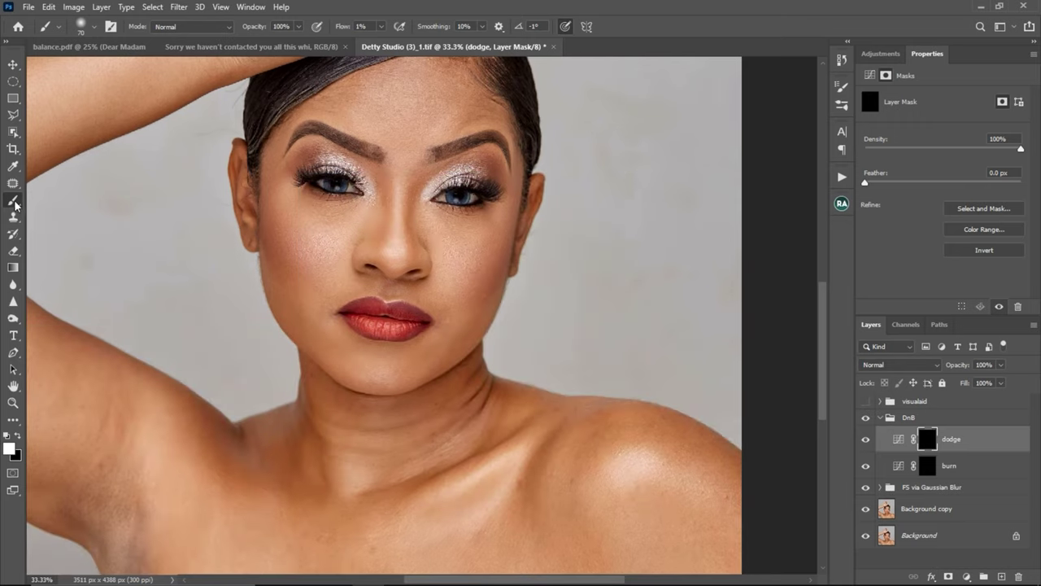
- Add a new layer atop the DnB group and outline the area below the left-hand eye with a 9 px black brush at 100% flow
{"action": "left_click", "coordinate": [16, 437]}
{"action": "left_click", "coordinate": [1001, 575]}
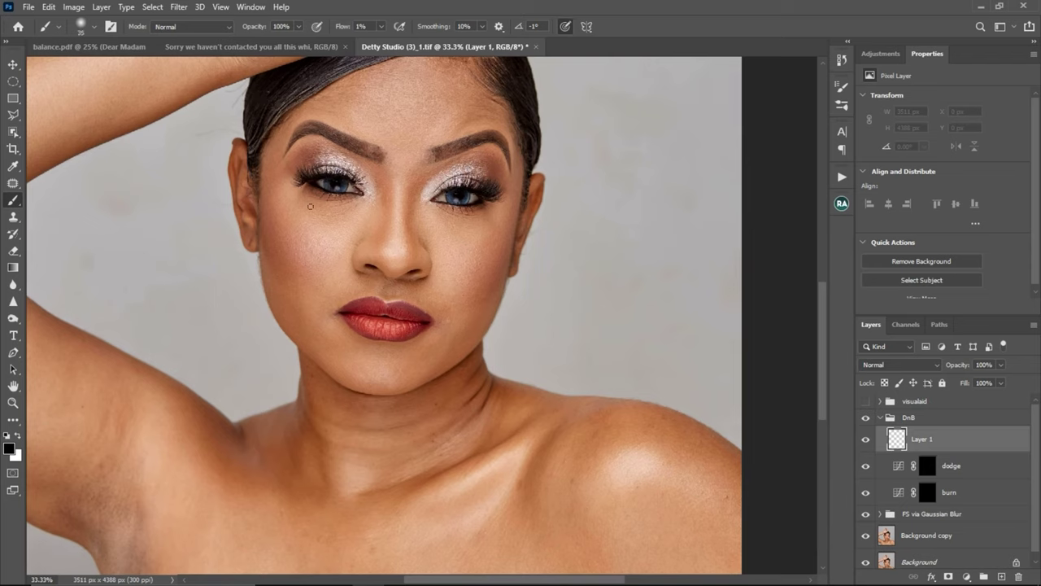
{"action": "key", "text": "bracketleft"}
{"action": "key", "text": "bracketleft"}
{"action": "key", "text": "bracketleft"}
{"action": "key", "text": "bracketleft"}
{"action": "key", "text": "bracketleft"}
{"action": "key", "text": "bracketleft"}
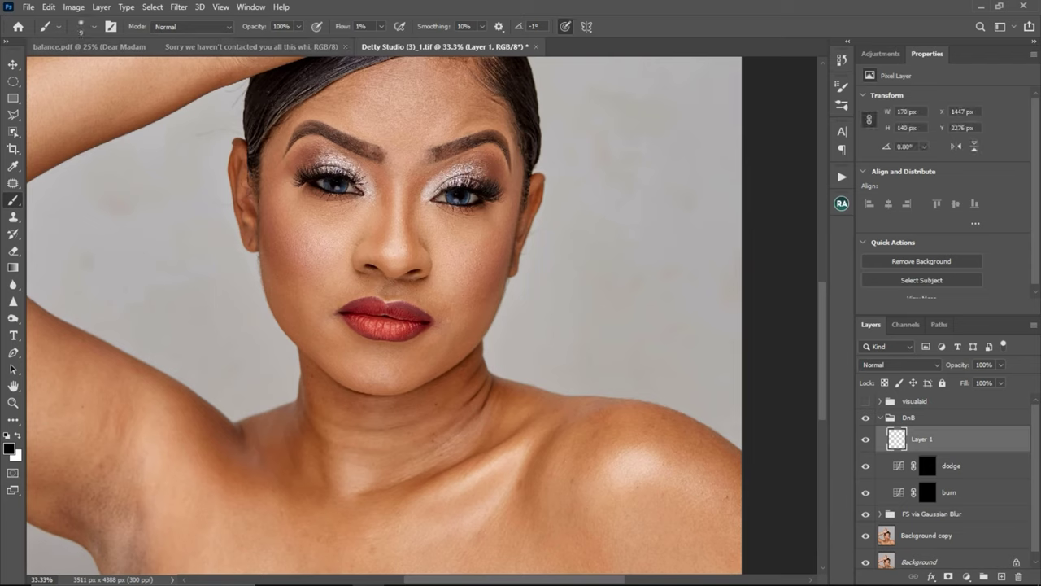
{"action": "left_click", "coordinate": [381, 26]}
{"action": "left_click_drag", "start_coordinate": [382, 38], "coordinate": [483, 47]}
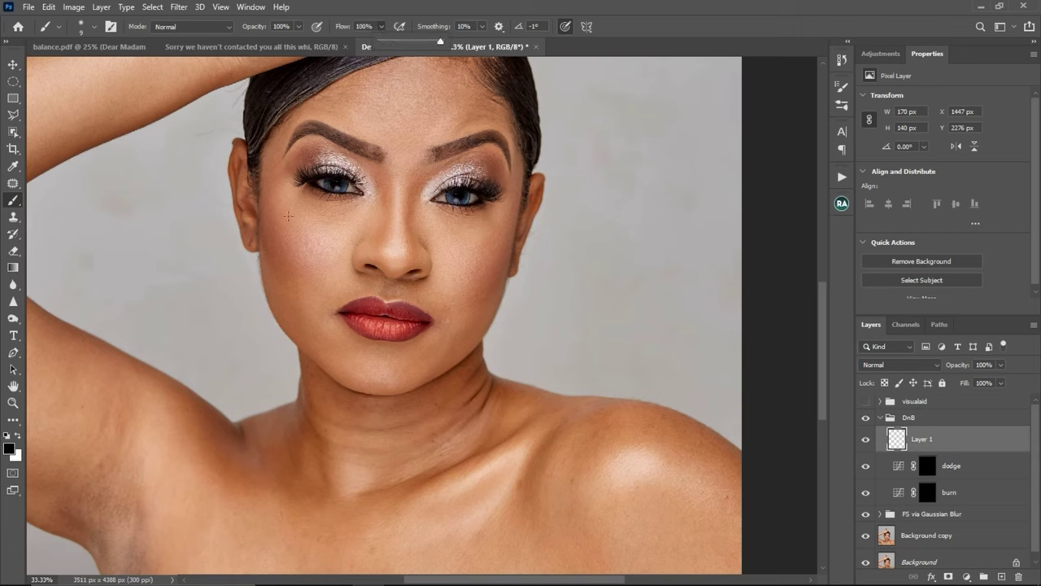
{"action": "mouse_move", "coordinate": [288, 199]}
{"action": "left_mouse_down"}
{"action": "mouse_move", "coordinate": [323, 230]}
{"action": "mouse_move", "coordinate": [352, 233]}
{"action": "mouse_move", "coordinate": [370, 194]}
{"action": "left_mouse_up"}
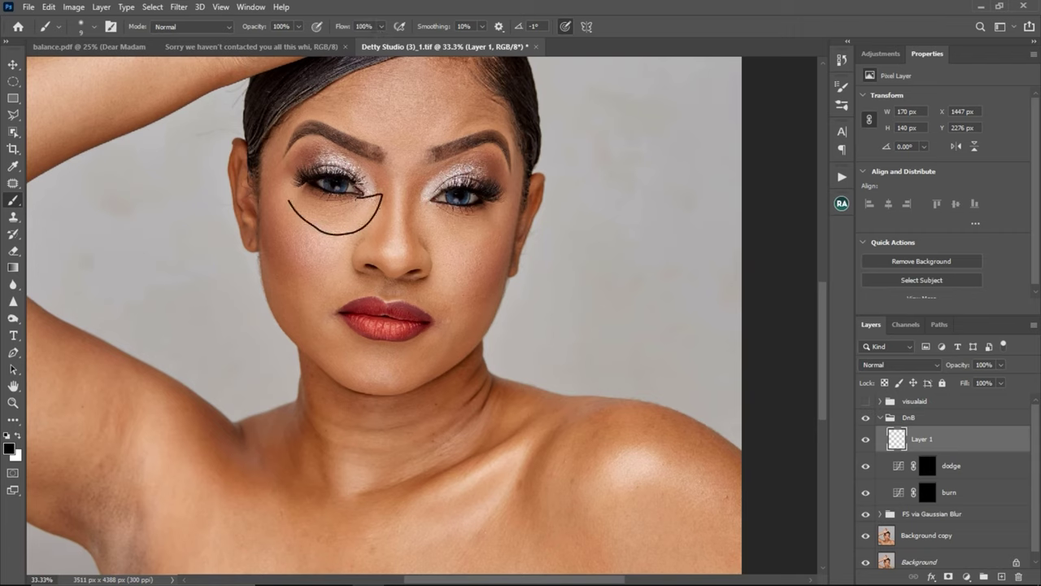
{"action": "left_click_drag", "start_coordinate": [290, 182], "coordinate": [301, 217]}
- Set the foreground color to dbd7d7 and outline the upper cheek area just below the black outline
{"action": "left_click", "coordinate": [9, 447]}
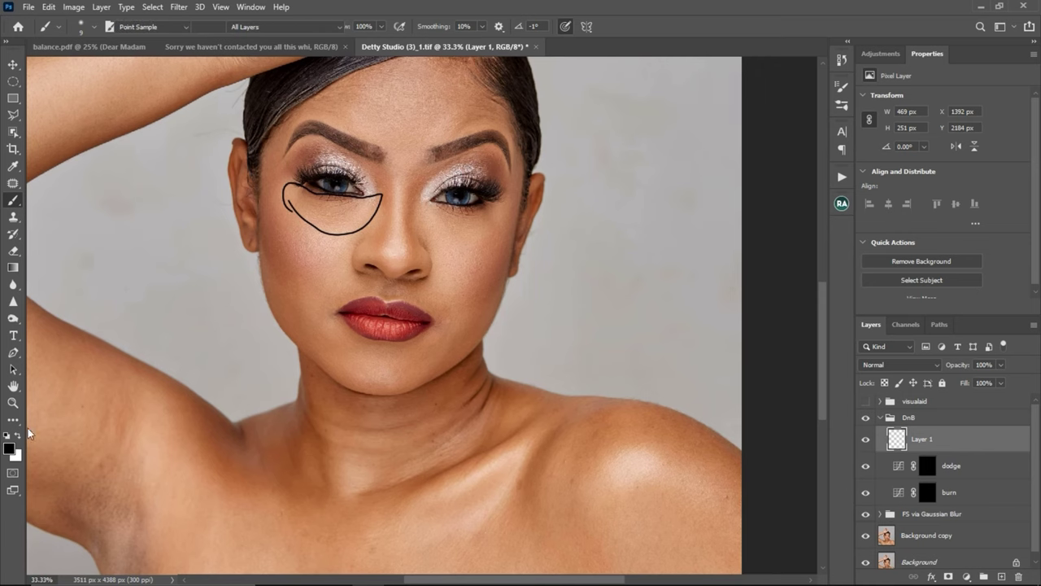
{"action": "left_click", "coordinate": [605, 198]}
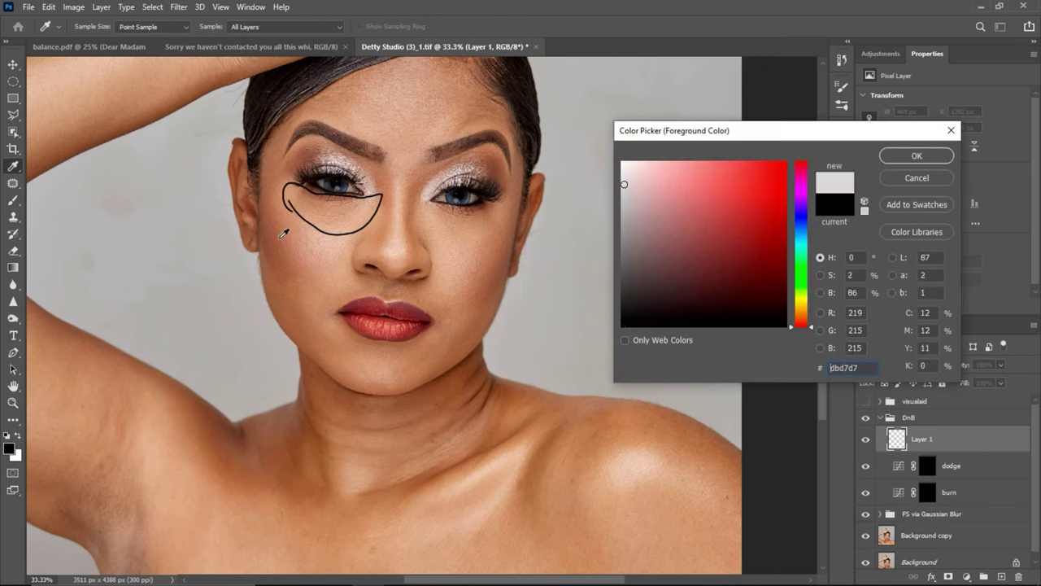
{"action": "left_click", "coordinate": [919, 159]}
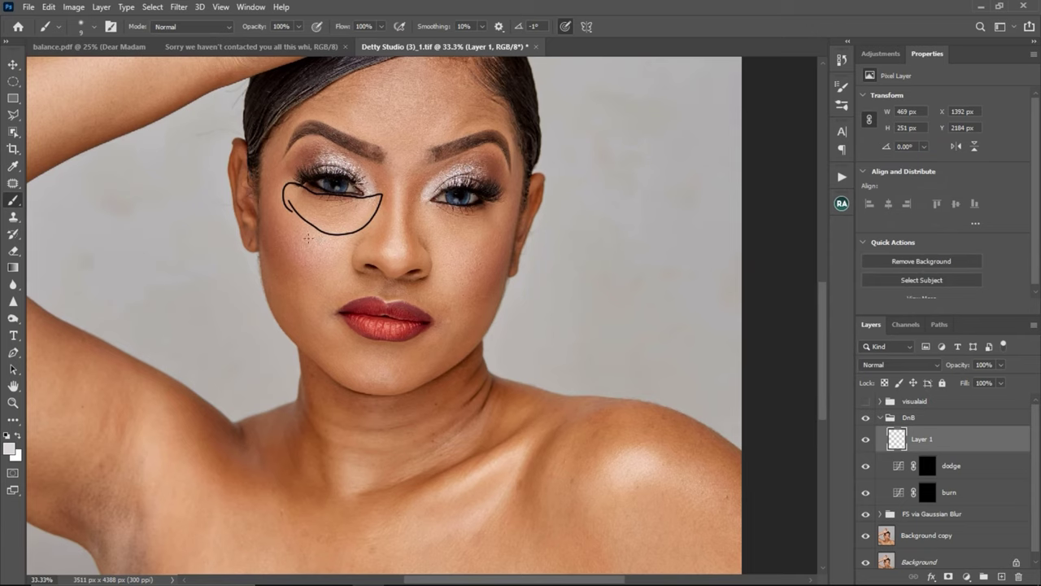
{"action": "left_click_drag", "start_coordinate": [286, 218], "coordinate": [302, 239]}
- With the visualaid group as a guide, dodge the outlined under-eye area on the dodge mask in white at 1% flow with a 70 px brush
{"action": "left_click", "coordinate": [8, 435]}
{"action": "key", "text": "x"}
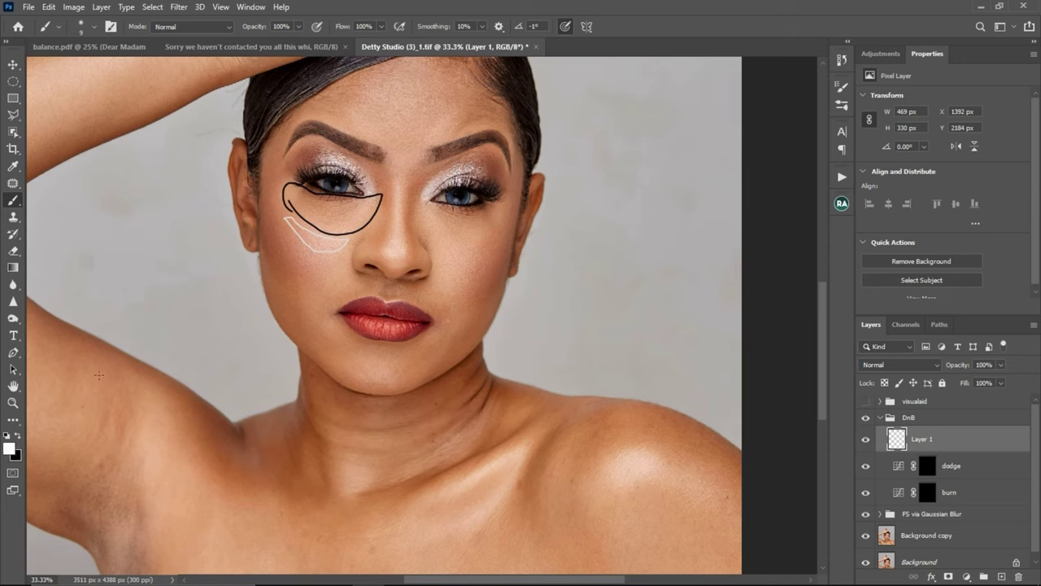
{"action": "left_click", "coordinate": [381, 26]}
{"action": "left_click", "coordinate": [363, 26]}
{"action": "type", "text": "1"}
{"action": "left_click", "coordinate": [865, 401]}
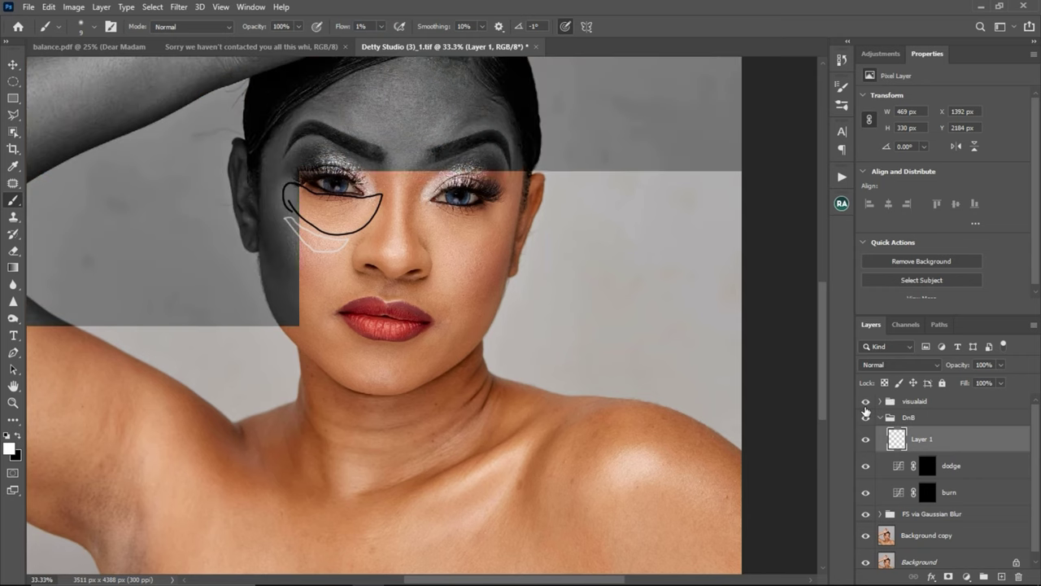
{"action": "left_click", "coordinate": [937, 467]}
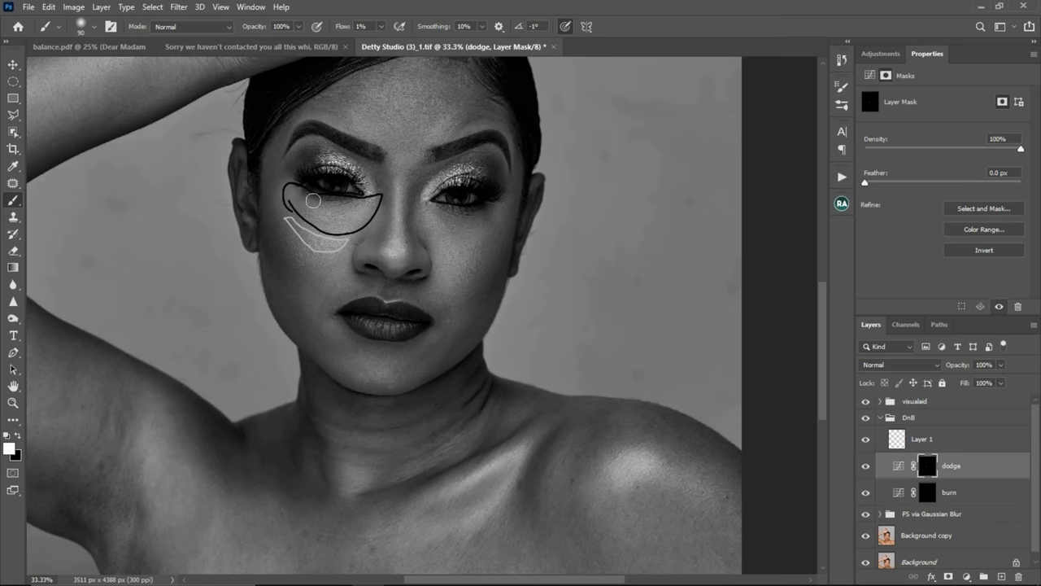
{"action": "key", "text": "bracketleft"}
{"action": "key", "text": "bracketleft"}
{"action": "left_click", "coordinate": [867, 402]}
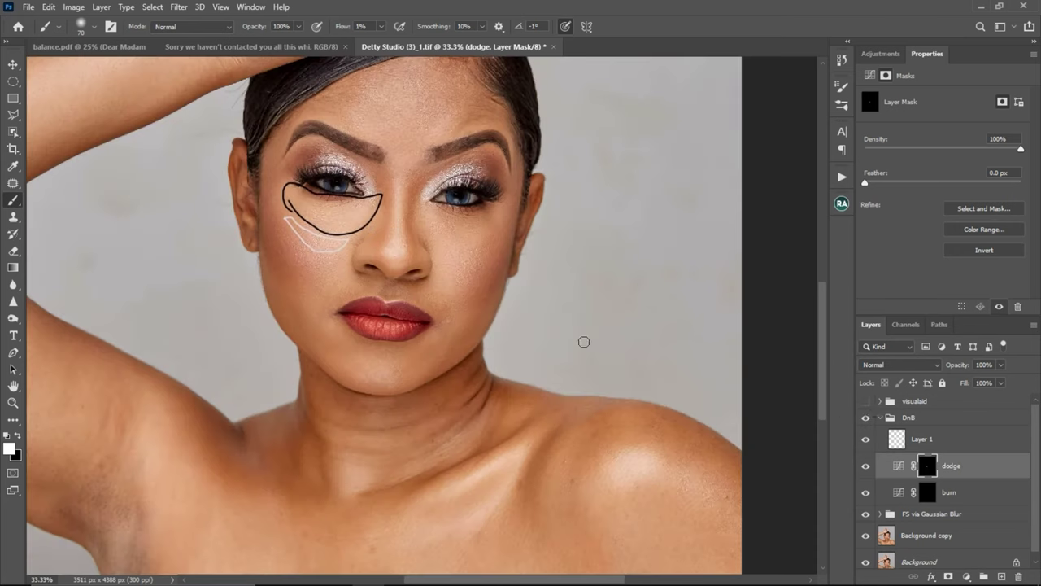
- Compare the under-eye area with the dodge layer hidden and shown
{"action": "left_click", "coordinate": [866, 466]}
{"action": "scroll", "coordinate": [466, 282], "scroll_direction": "up", "scroll_amount": 1}
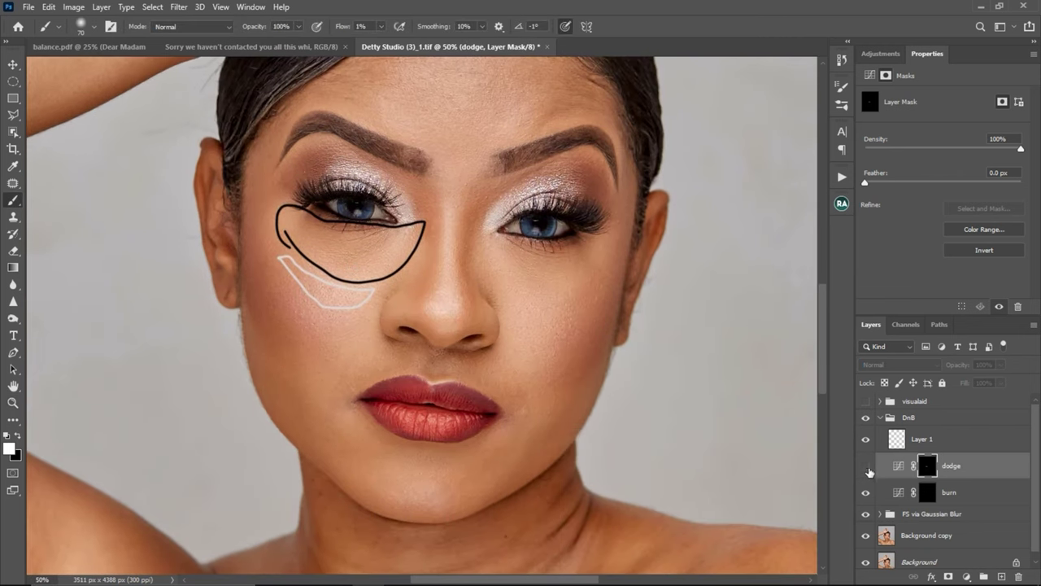
{"action": "left_click", "coordinate": [867, 468]}
{"action": "left_click", "coordinate": [867, 467]}
{"action": "left_click", "coordinate": [866, 467]}
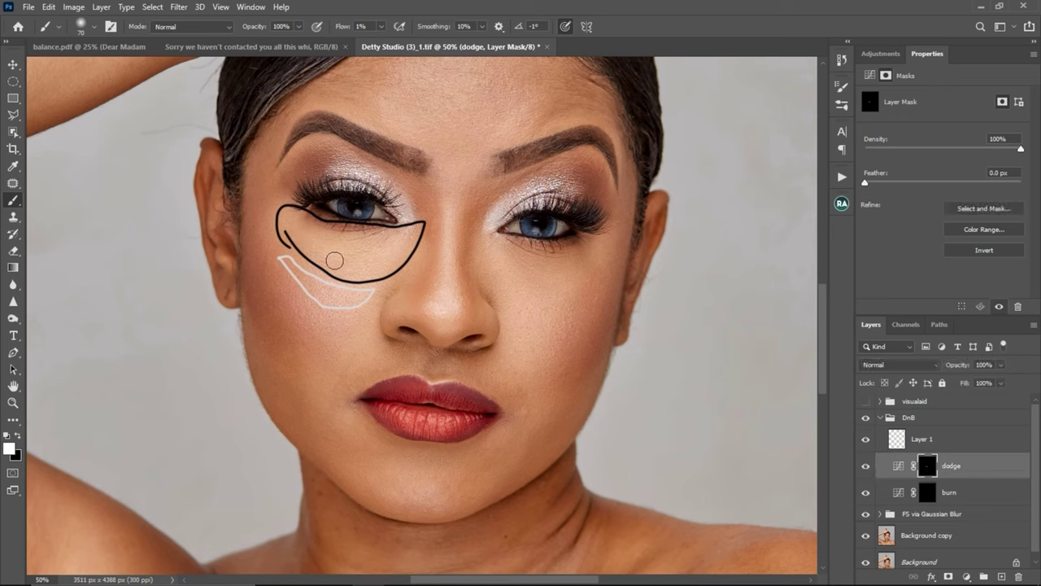
- Delete the layer with the drawn outlines and compare the face with the dodge layer hidden and shown
{"action": "mouse_move", "coordinate": [965, 443]}
{"action": "left_mouse_down"}
{"action": "mouse_move", "coordinate": [968, 502]}
{"action": "mouse_move", "coordinate": [1020, 576]}
{"action": "left_mouse_up"}
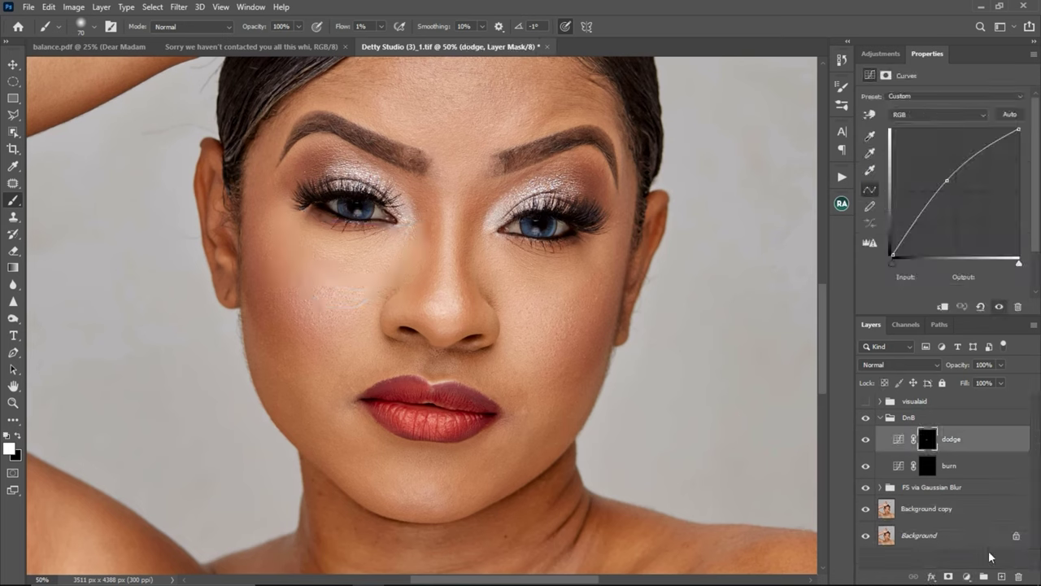
{"action": "left_click", "coordinate": [867, 441]}
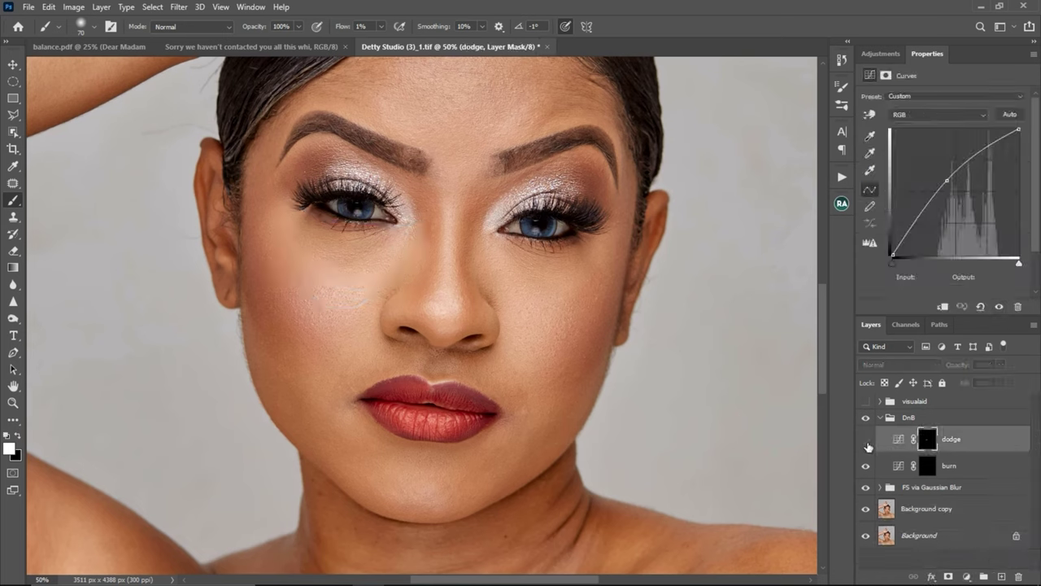
{"action": "left_click", "coordinate": [867, 442]}
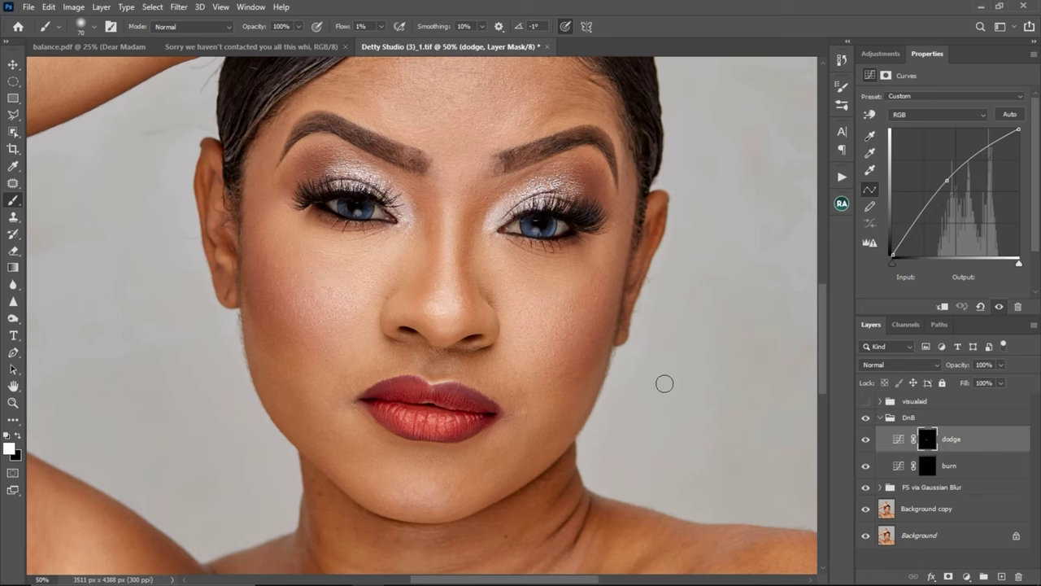
- Add a new layer above the dodge layer and draw small black arrows below the left-hand eye with an 8 px brush at 100% flow
{"action": "left_click", "coordinate": [1001, 576]}
{"action": "key", "text": "bracketleft"}
{"action": "key", "text": "bracketleft"}
{"action": "key", "text": "bracketleft"}
{"action": "key", "text": "bracketleft"}
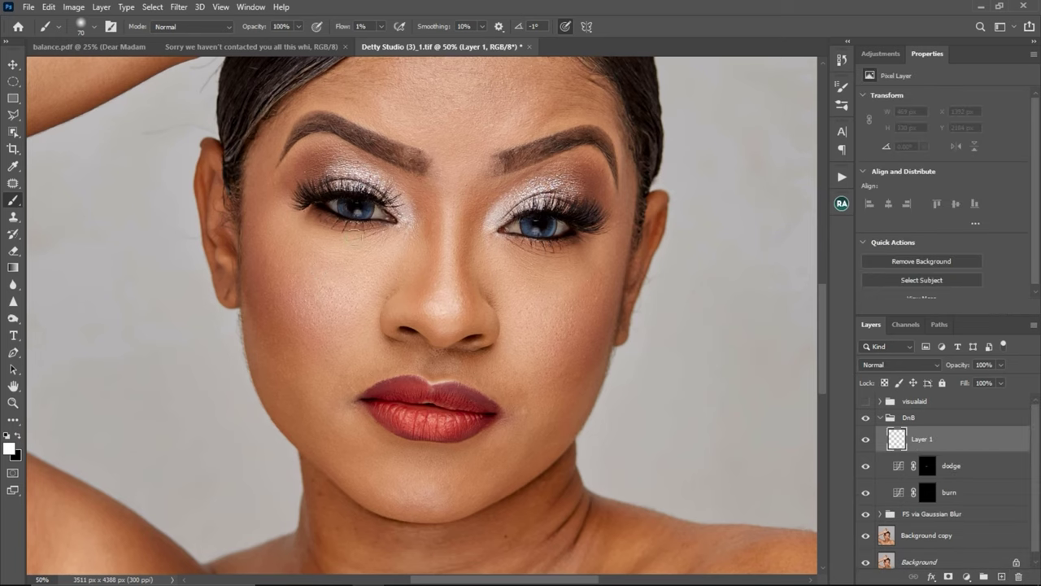
{"action": "key", "text": "bracketleft"}
{"action": "key", "text": "bracketleft"}
{"action": "key", "text": "bracketleft"}
{"action": "left_click_drag", "start_coordinate": [381, 26], "coordinate": [750, 308]}
{"action": "key", "text": "x"}
{"action": "mouse_move", "coordinate": [332, 239]}
{"action": "left_mouse_down"}
{"action": "mouse_move", "coordinate": [342, 235]}
{"action": "mouse_move", "coordinate": [330, 264]}
{"action": "left_mouse_up"}
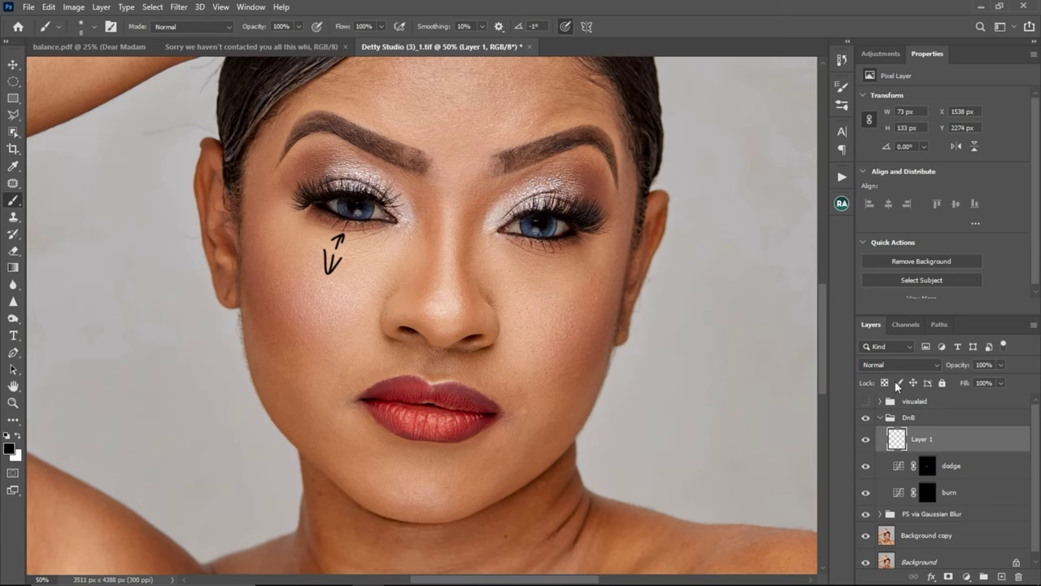
- Compare the face with the dodge layer hidden and shown, and delete the layer with the drawn arrows
{"action": "left_click", "coordinate": [866, 467]}
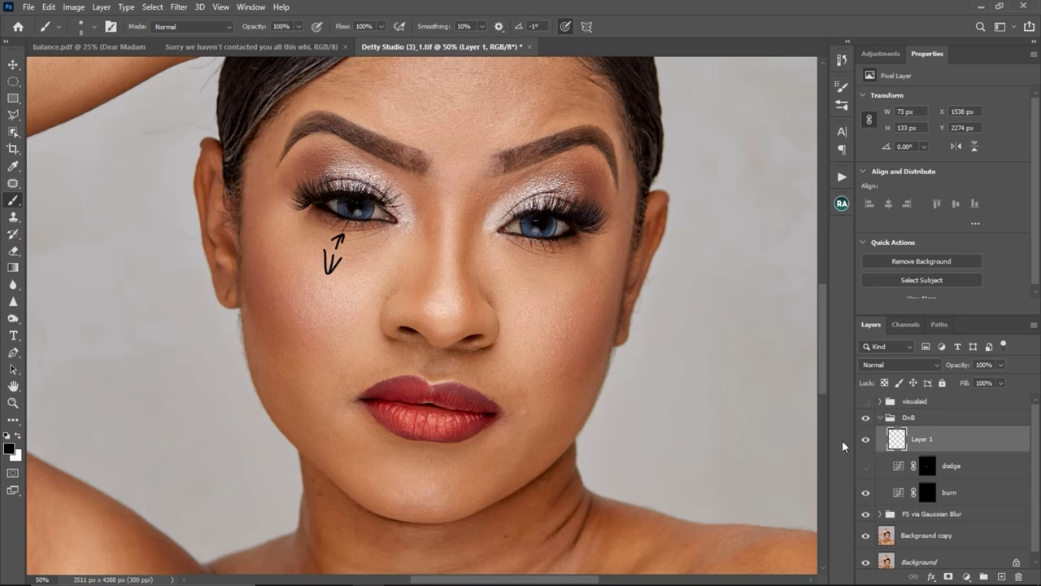
{"action": "left_click", "coordinate": [866, 466]}
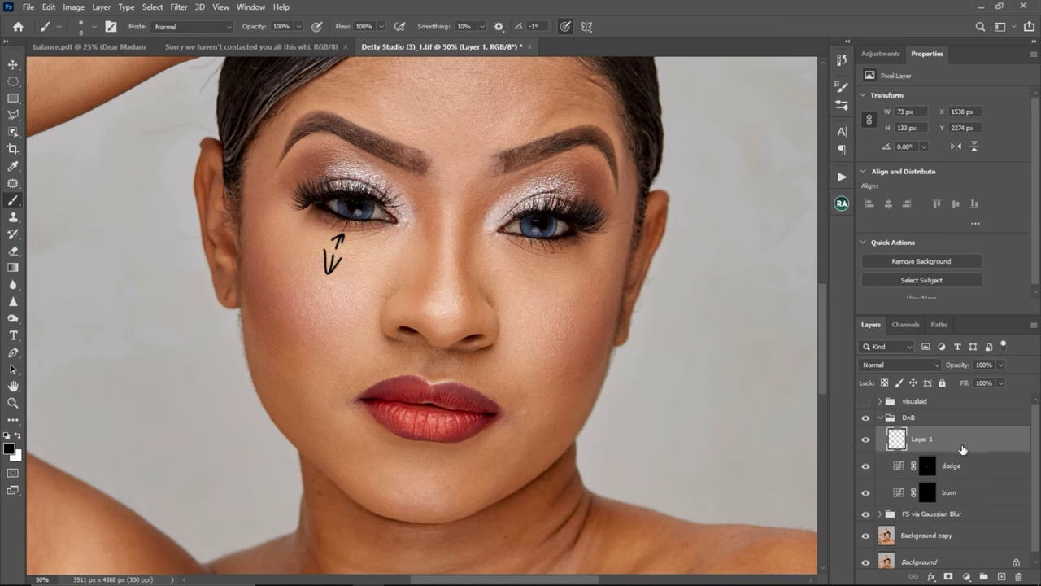
{"action": "left_click_drag", "start_coordinate": [968, 444], "coordinate": [1020, 575]}
- Turn the visualaid group on for the dodge mask, enlarge the brush to 80 px and set its flow to 1%
{"action": "left_click", "coordinate": [865, 401]}
{"action": "key", "text": "ctrl+minus"}
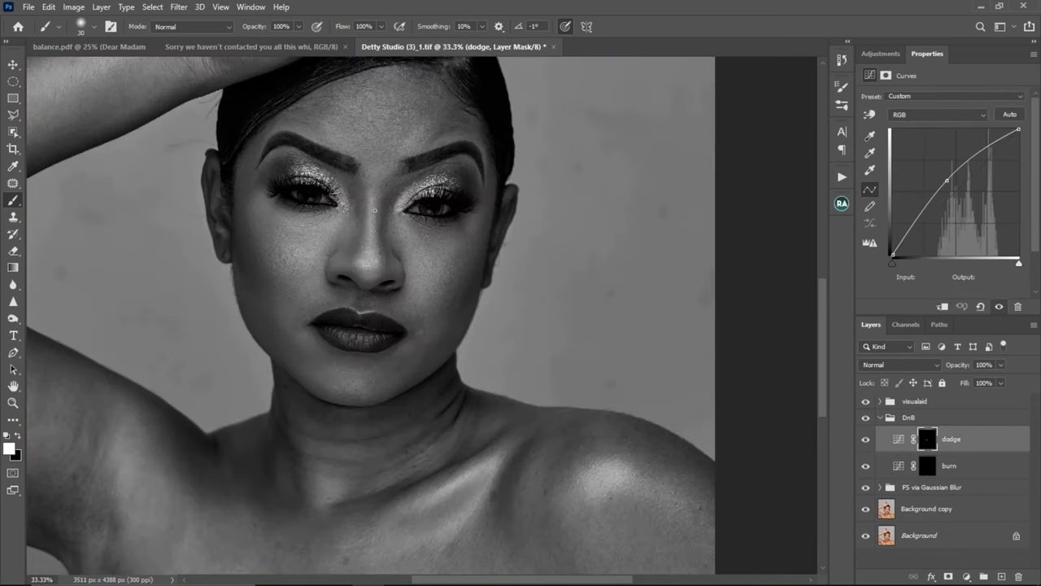
{"action": "key", "text": "bracketright"}
{"action": "key", "text": "bracketright"}
{"action": "left_click", "coordinate": [384, 30]}
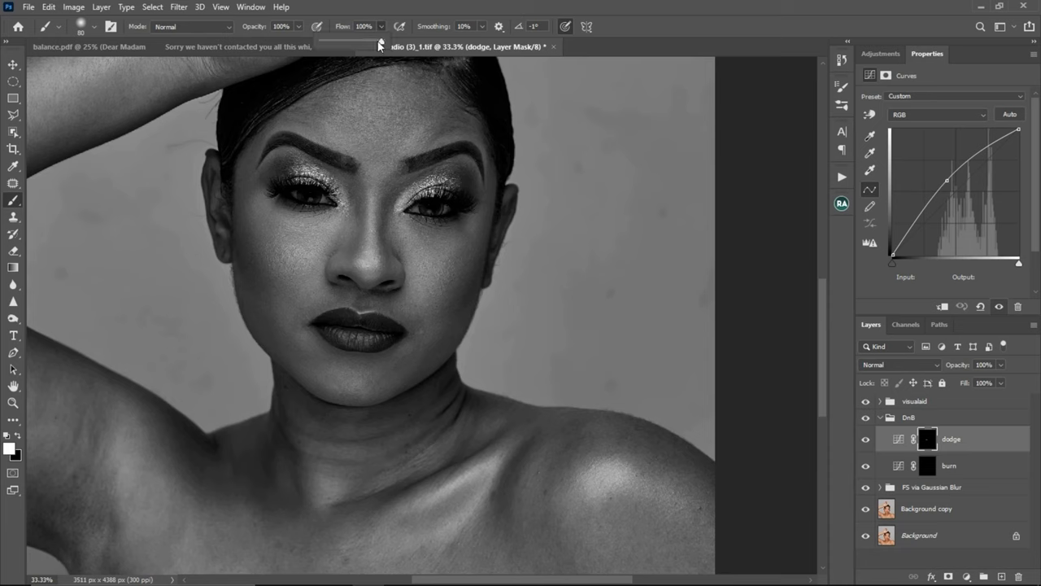
{"action": "left_click_drag", "start_coordinate": [381, 41], "coordinate": [342, 42]}
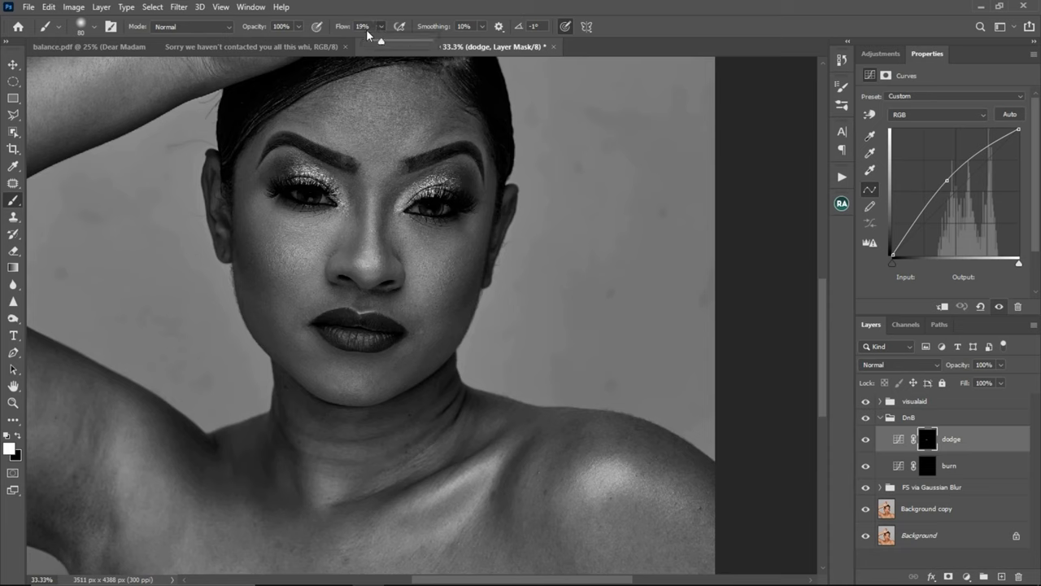
{"action": "left_click", "coordinate": [363, 26]}
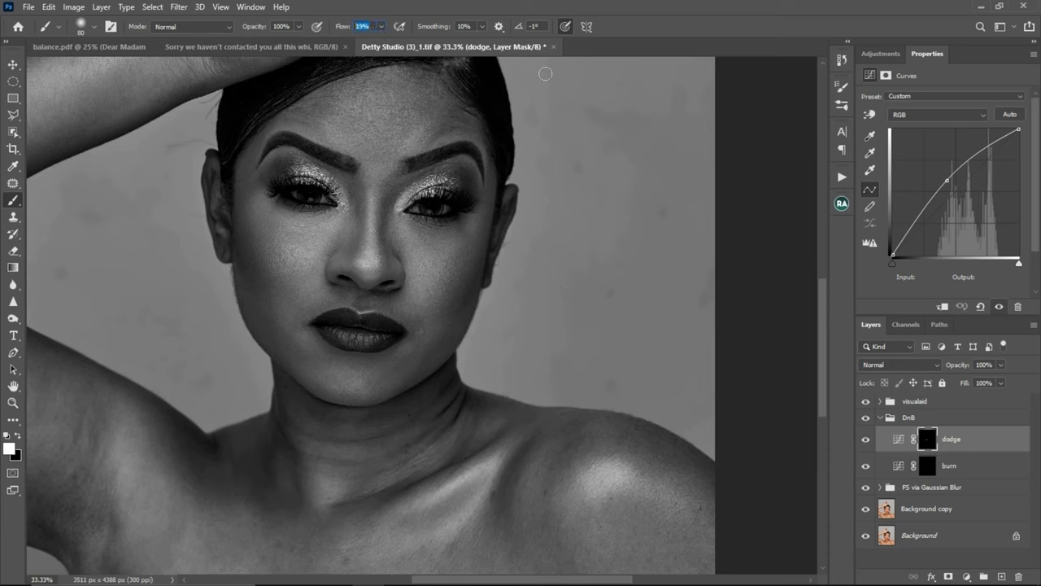
{"action": "type", "text": "1"}
{"action": "key", "text": "Return"}
- Dodge the skin under the right-hand eye on the dodge mask in white with a 60 to 70 px brush, checking the result in colour
{"action": "key", "text": "bracketright"}
{"action": "key", "text": "bracketright"}
{"action": "key", "text": "bracketright"}
{"action": "key", "text": "bracketleft"}
{"action": "key", "text": "bracketleft"}
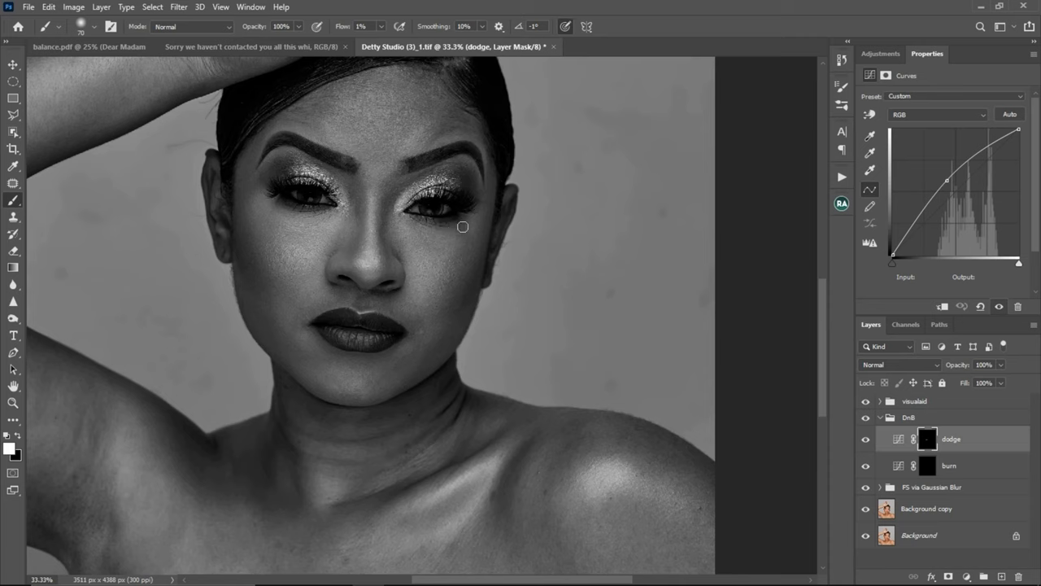
{"action": "key", "text": "bracketright"}
{"action": "key", "text": "bracketright"}
{"action": "key", "text": "bracketright"}
{"action": "key", "text": "bracketright"}
{"action": "key", "text": "bracketleft"}
{"action": "key", "text": "bracketleft"}
{"action": "key", "text": "bracketleft"}
{"action": "key", "text": "bracketright"}
{"action": "left_click", "coordinate": [865, 402]}
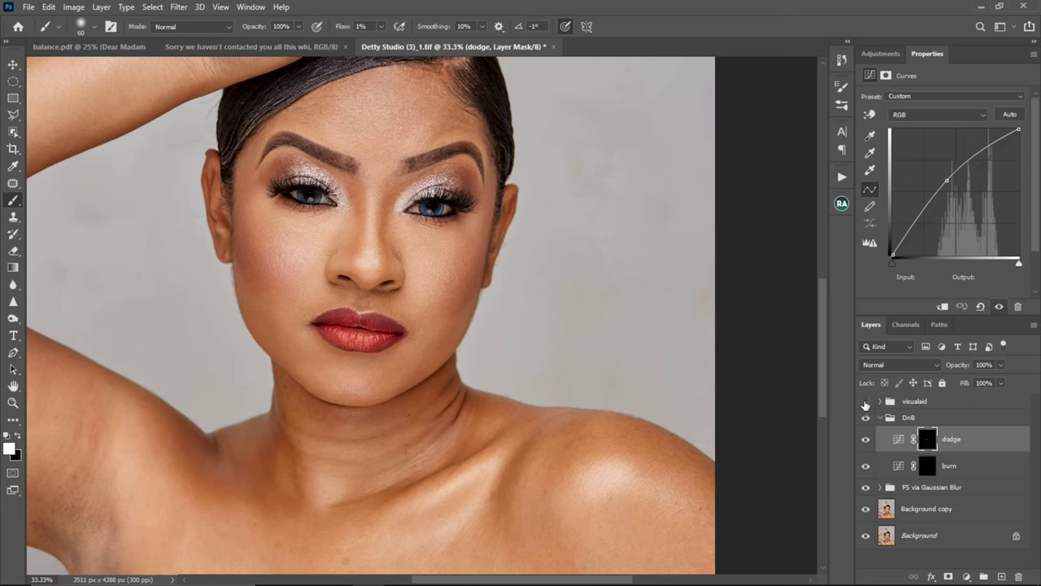
{"action": "left_click", "coordinate": [865, 401]}
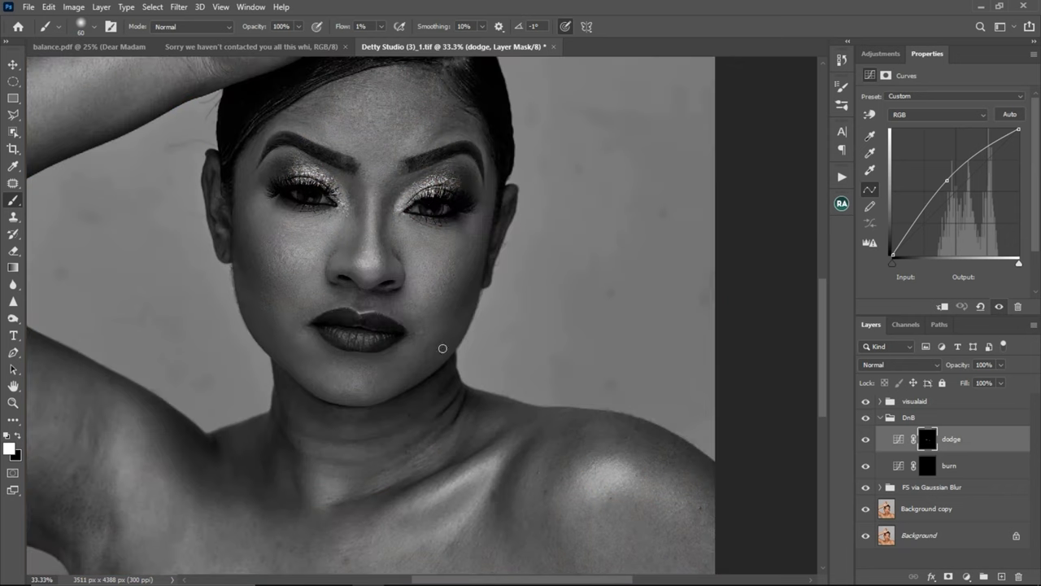
- On the burn mask, brush over the skin beside the right-hand mouth corner in black at 1% flow with a small 25 to 35 px brush
{"action": "key", "text": "bracketleft"}
{"action": "left_click", "coordinate": [928, 465]}
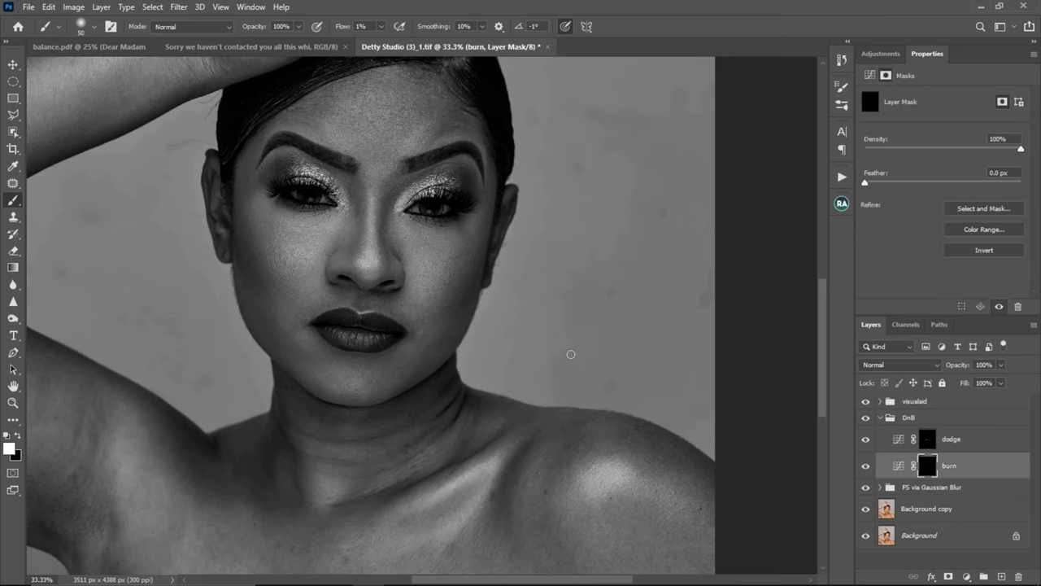
{"action": "key", "text": "x"}
{"action": "scroll", "coordinate": [420, 331], "scroll_direction": "up", "scroll_amount": 1}
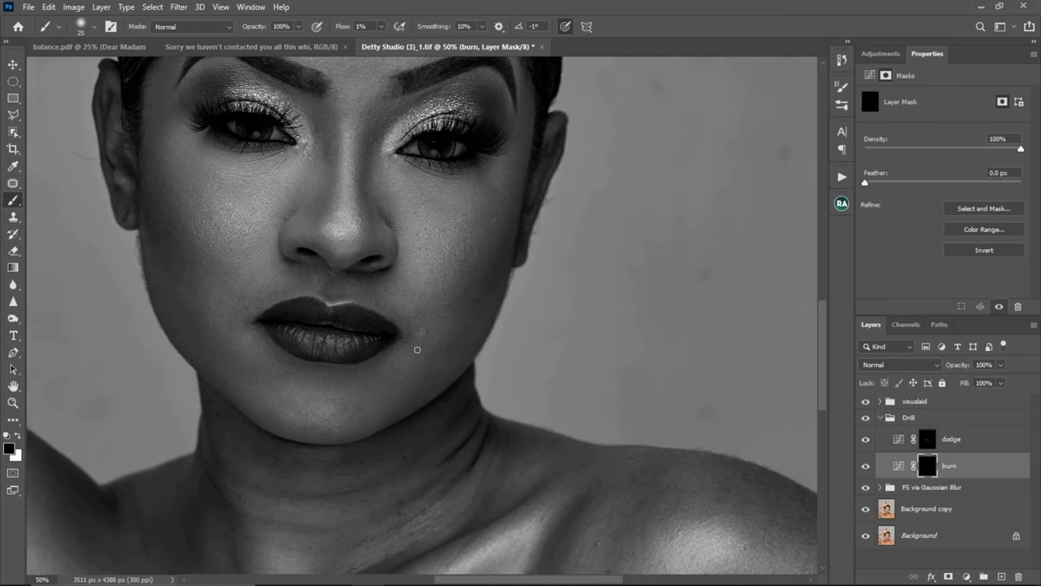
{"action": "key", "text": "bracketleft"}
{"action": "left_click_drag", "start_coordinate": [413, 339], "coordinate": [437, 295]}
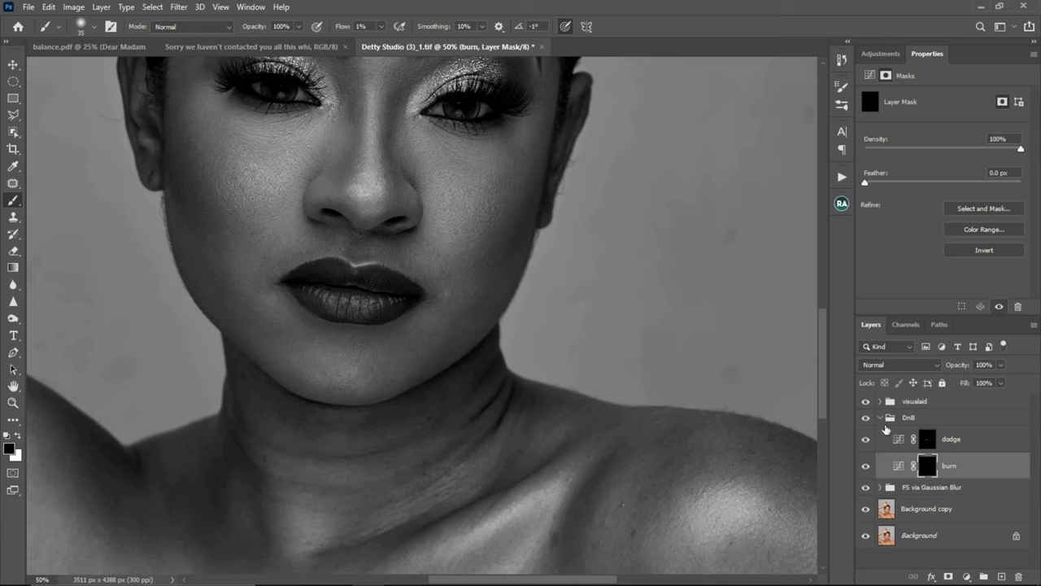
{"action": "key", "text": "bracketleft"}
{"action": "key", "text": "bracketleft"}
{"action": "key", "text": "bracketleft"}
{"action": "key", "text": "bracketleft"}
{"action": "key", "text": "bracketright"}
{"action": "key", "text": "bracketleft"}
{"action": "key", "text": "bracketright"}
{"action": "key", "text": "bracketleft"}
{"action": "key", "text": "bracketleft"}
{"action": "key", "text": "bracketleft"}
- Dodge the small dark patches beside the right-hand mouth corner on the dodge mask in white, starting with a 15 px brush
{"action": "key", "text": "x"}
{"action": "left_click", "coordinate": [933, 444]}
{"action": "key", "text": "bracketleft"}
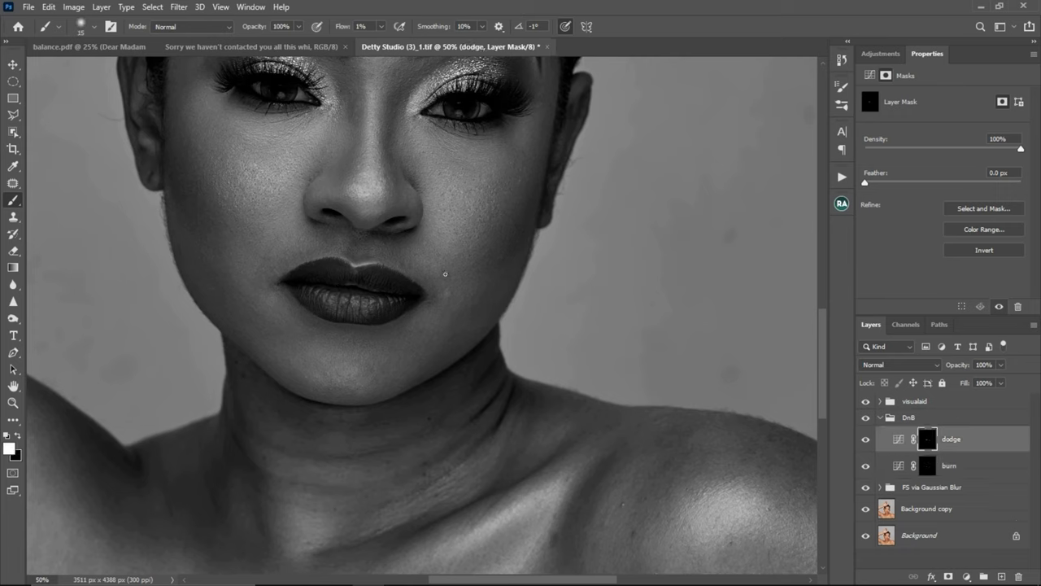
{"action": "key", "text": "bracketright"}
{"action": "key", "text": "bracketright"}
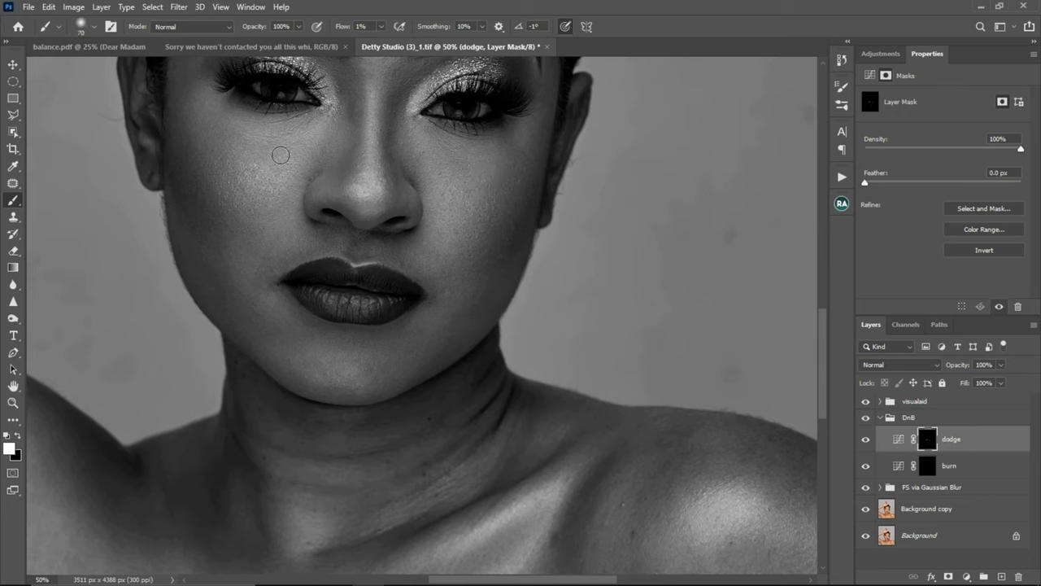
- Dodge the left-hand cheek and the forehead on the dodge mask in white with a larger brush of about 70 to 125 px
{"action": "key", "text": "bracketright"}
{"action": "key", "text": "bracketright"}
{"action": "key", "text": "bracketright"}
{"action": "key", "text": "bracketright"}
{"action": "key", "text": "bracketleft"}
{"action": "key", "text": "bracketleft"}
{"action": "key", "text": "bracketleft"}
{"action": "scroll", "coordinate": [368, 212], "scroll_direction": "up", "scroll_amount": 3}
{"action": "key", "text": "bracketright"}
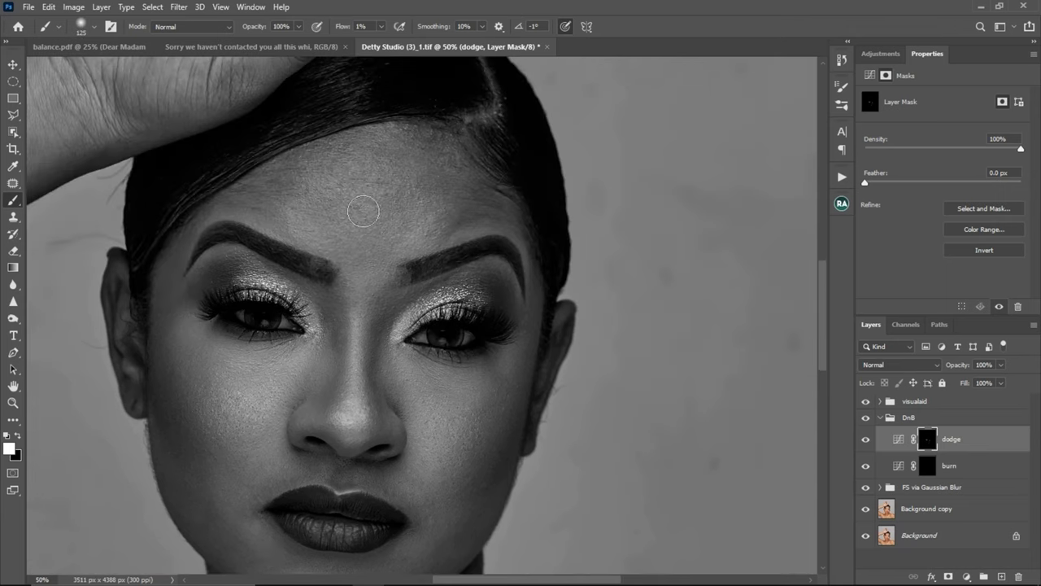
- Hide the visualaid group and compare the portrait in colour with the DnB group hidden and shown
{"action": "key", "text": "ctrl+minus"}
{"action": "key", "text": "ctrl+minus"}
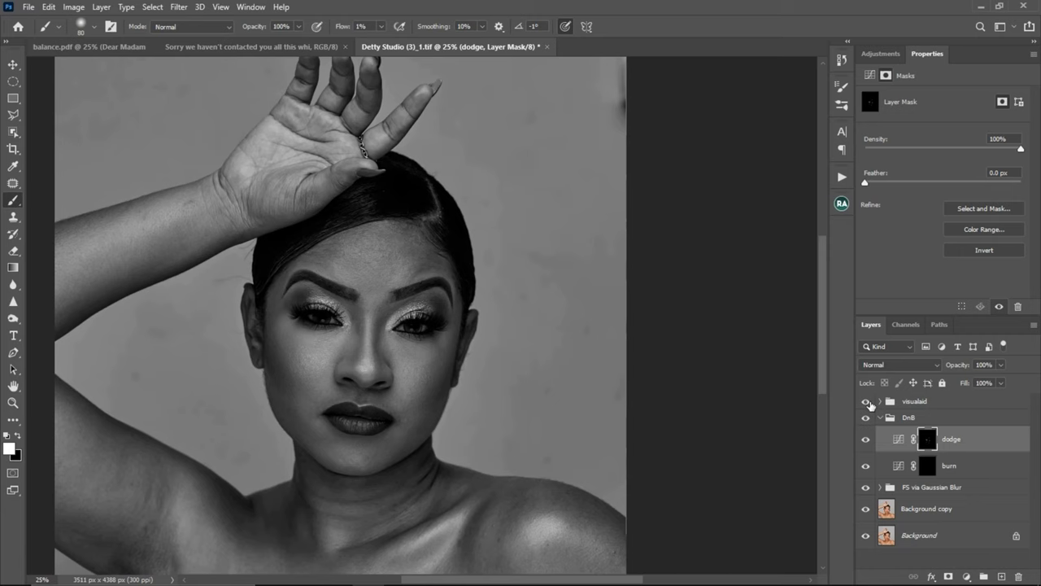
{"action": "left_click", "coordinate": [865, 401]}
{"action": "left_click_drag", "start_coordinate": [406, 274], "coordinate": [414, 255]}
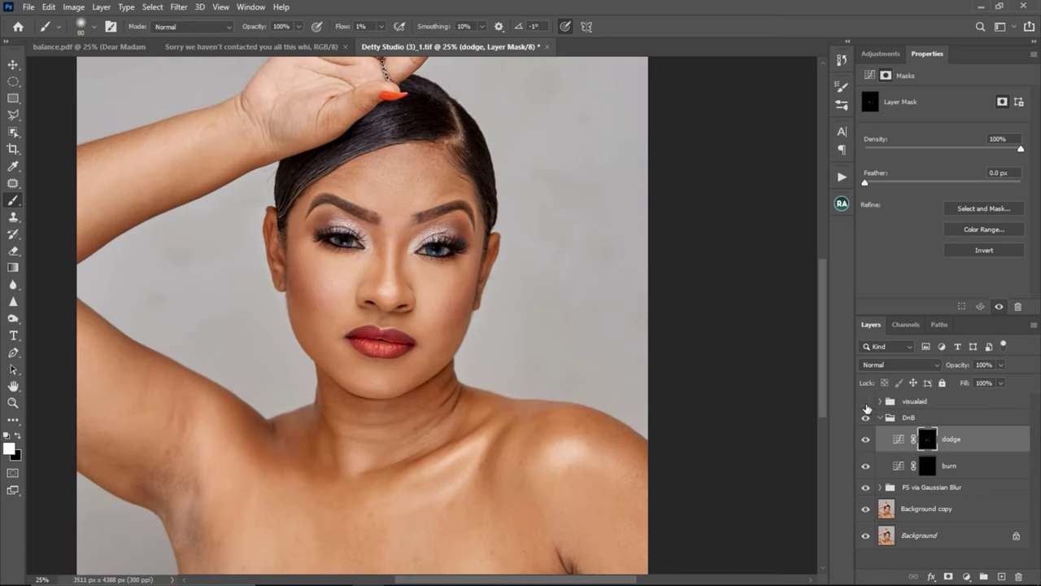
{"action": "left_click", "coordinate": [866, 418]}
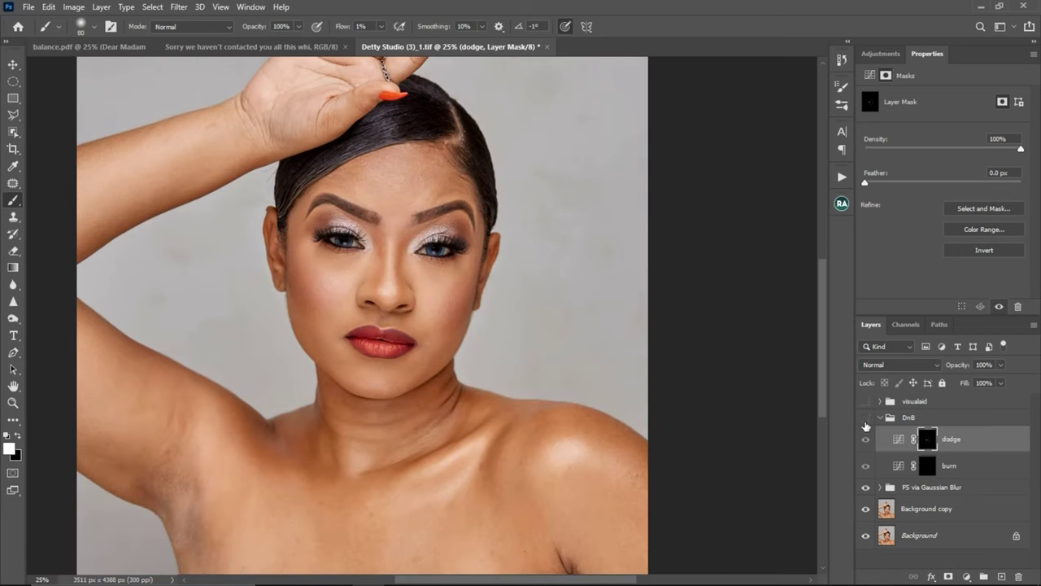
{"action": "left_click", "coordinate": [866, 418]}
{"action": "left_click", "coordinate": [866, 418]}
{"action": "left_click", "coordinate": [866, 419]}
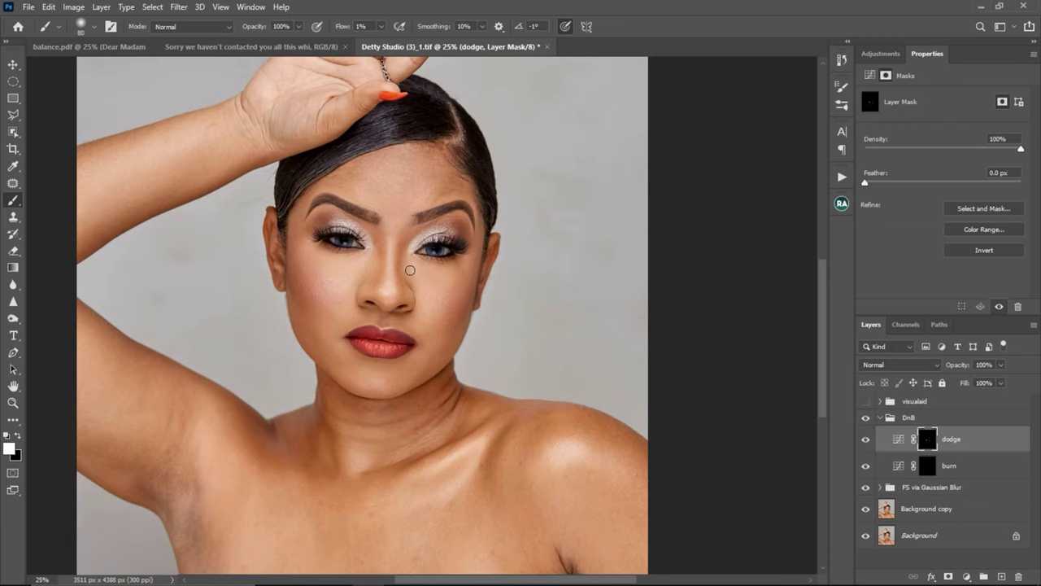
- Show the visualaid group again and dodge below the inner corner of the right-hand eye in white with a 45 px brush
{"action": "scroll", "coordinate": [487, 299], "scroll_direction": "down", "scroll_amount": 2}
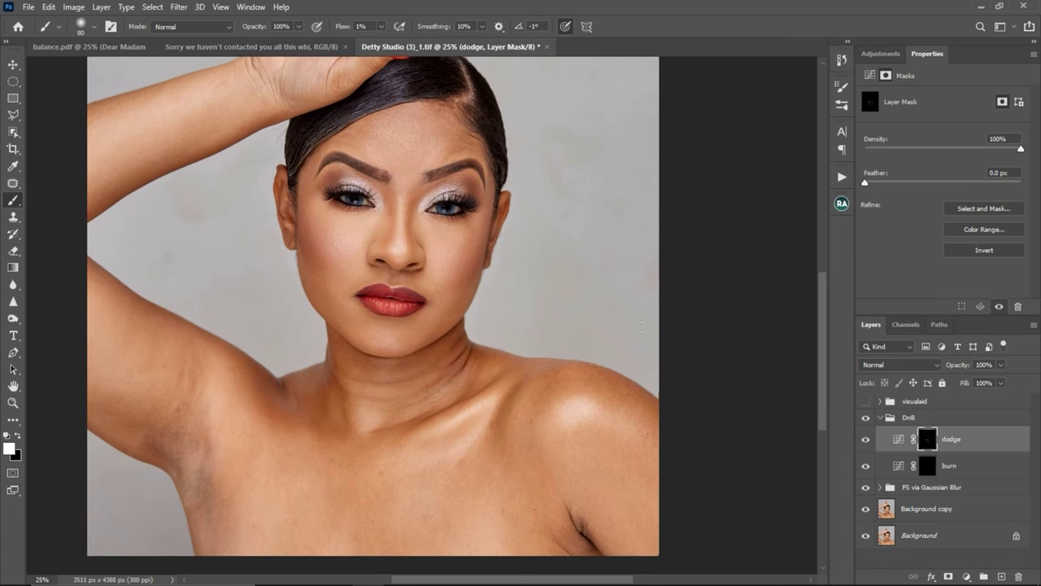
{"action": "left_click", "coordinate": [865, 401]}
{"action": "key", "text": "z"}
{"action": "left_click", "coordinate": [399, 209]}
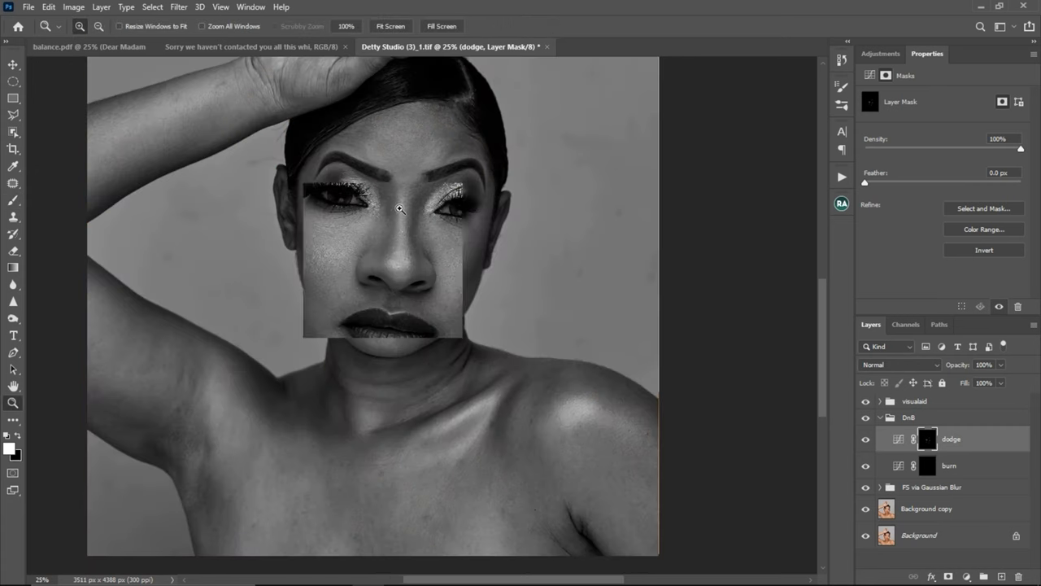
{"action": "left_click", "coordinate": [400, 209]}
{"action": "key", "text": "b"}
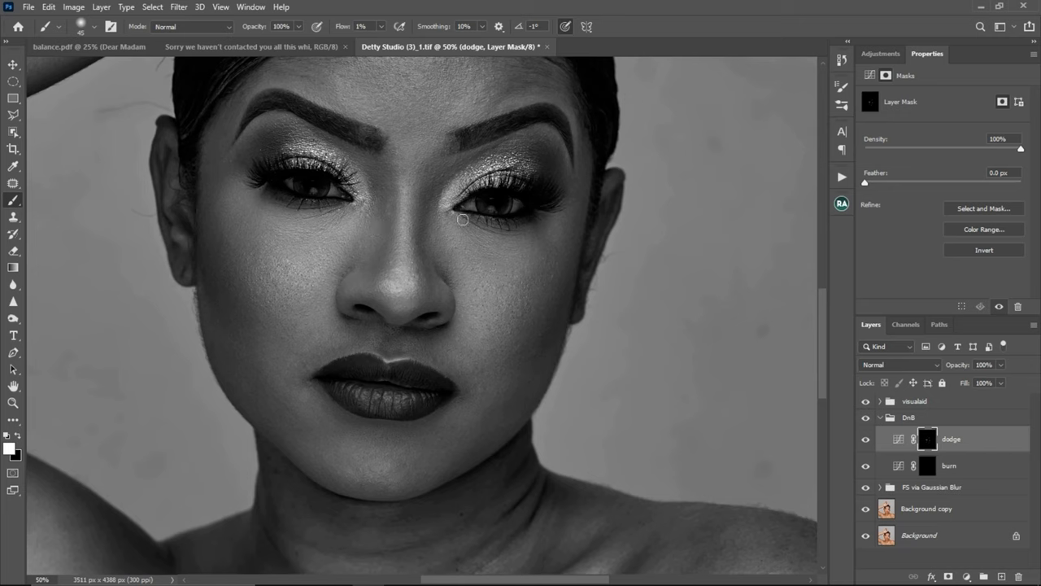
- Burn the skin beside the left-hand mouth corner on the burn mask in white at 1% flow, enlarging the brush from 45 px
{"action": "left_click", "coordinate": [927, 465]}
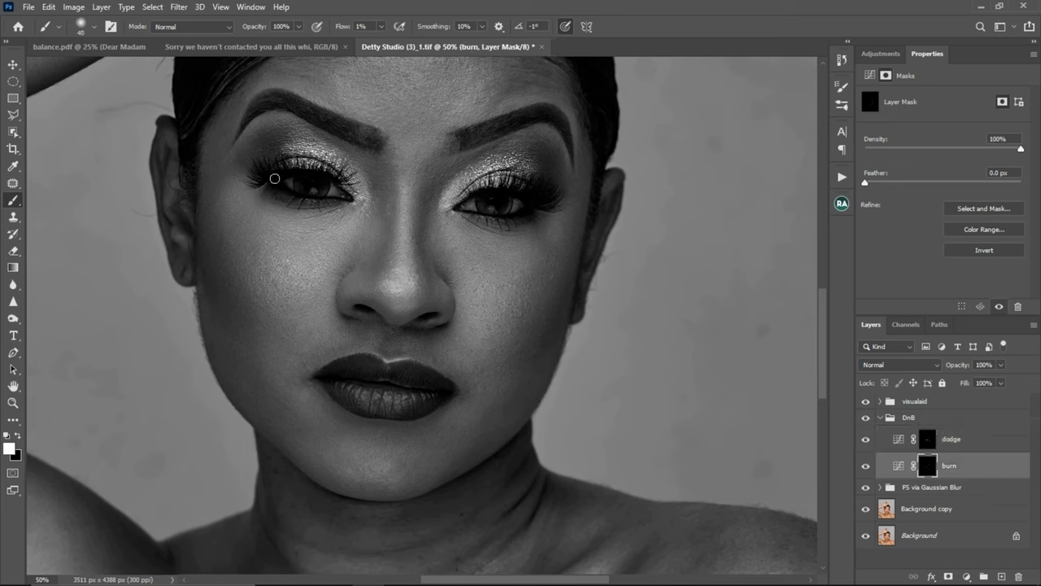
{"action": "key", "text": "bracketright"}
{"action": "mouse_move", "coordinate": [303, 392]}
{"action": "left_mouse_down"}
{"action": "mouse_move", "coordinate": [358, 393]}
{"action": "mouse_move", "coordinate": [313, 393]}
{"action": "left_mouse_up"}
{"action": "key", "text": "x"}
{"action": "key", "text": "x"}
{"action": "key", "text": "bracketright"}
{"action": "key", "text": "bracketright"}
{"action": "key", "text": "bracketright"}
{"action": "key", "text": "bracketright"}
{"action": "key", "text": "bracketright"}
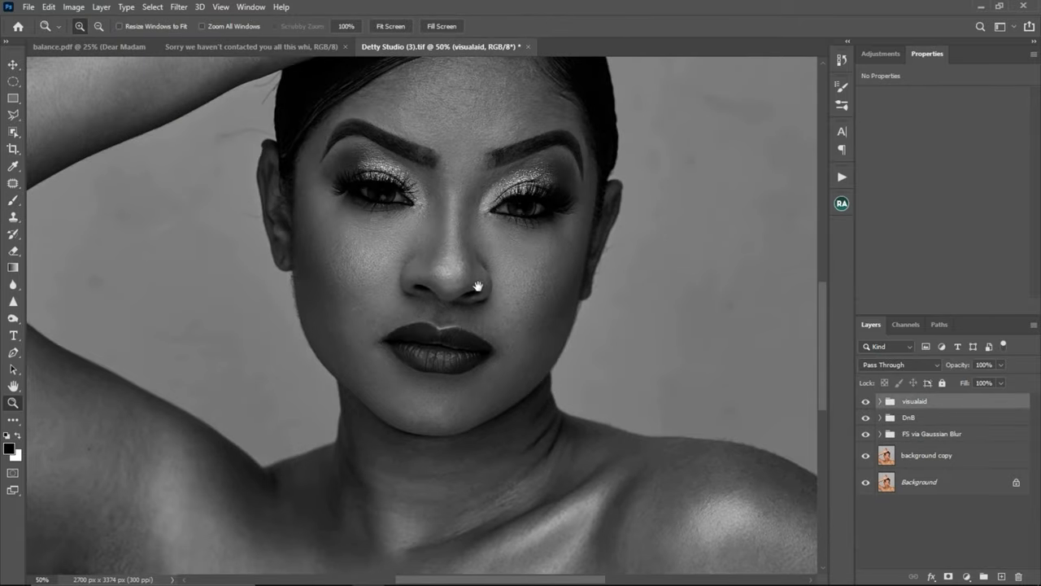
- In the finished portrait document, compare the black-and-white view of the whole figure with the DnB group hidden and shown
{"action": "left_click_drag", "start_coordinate": [466, 288], "coordinate": [480, 324]}
{"action": "left_click", "coordinate": [480, 324], "text": "alt"}
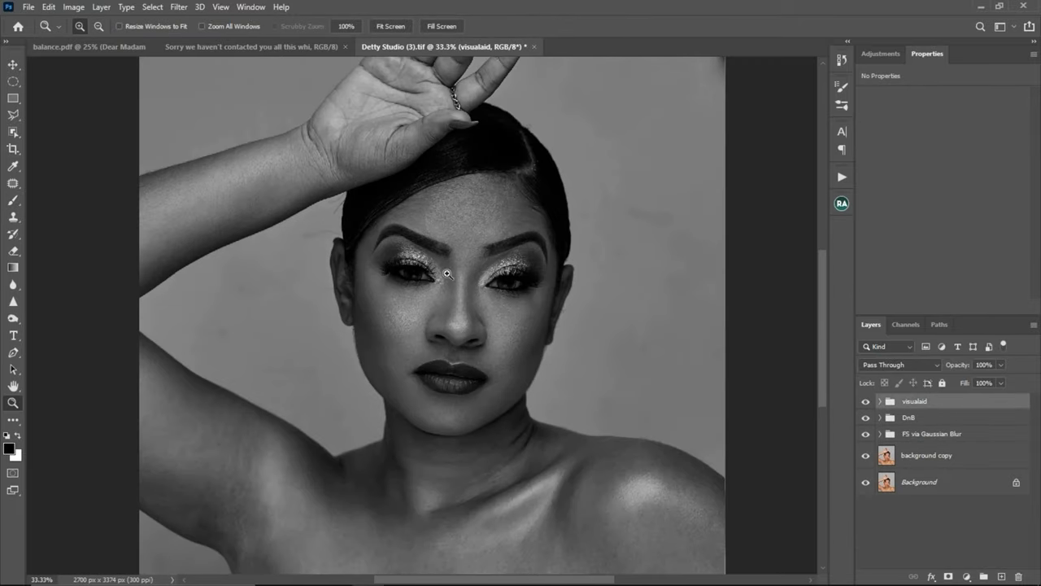
{"action": "left_click", "coordinate": [866, 417]}
{"action": "left_click", "coordinate": [867, 418]}
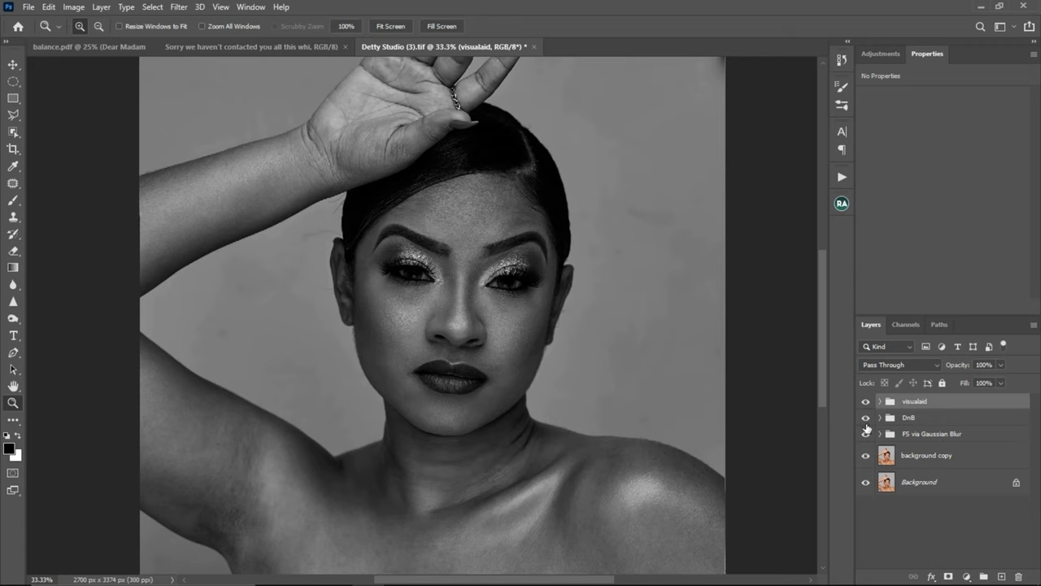
{"action": "left_click", "coordinate": [919, 417]}
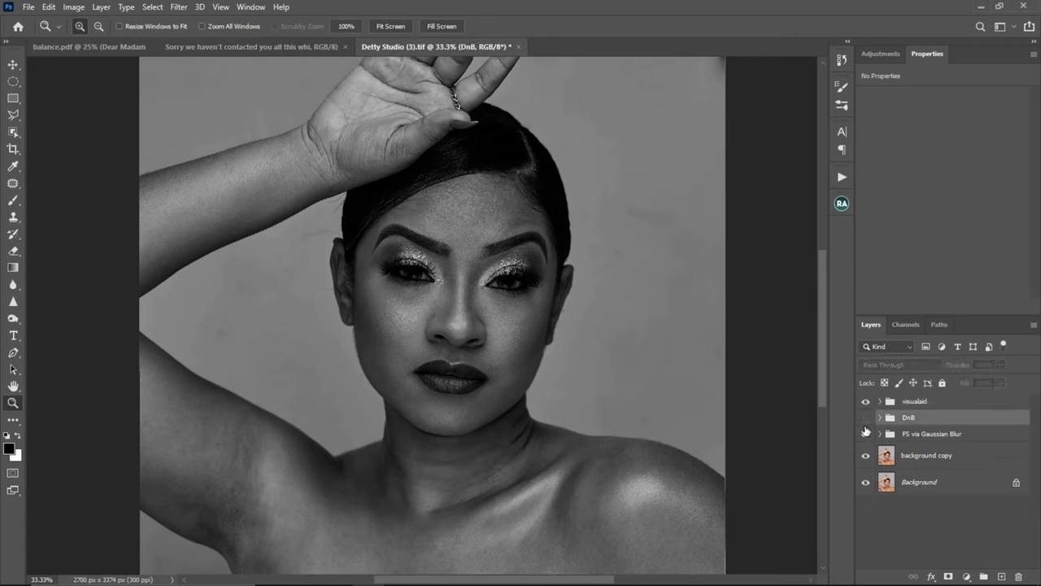
{"action": "left_click", "coordinate": [488, 345], "text": "alt"}
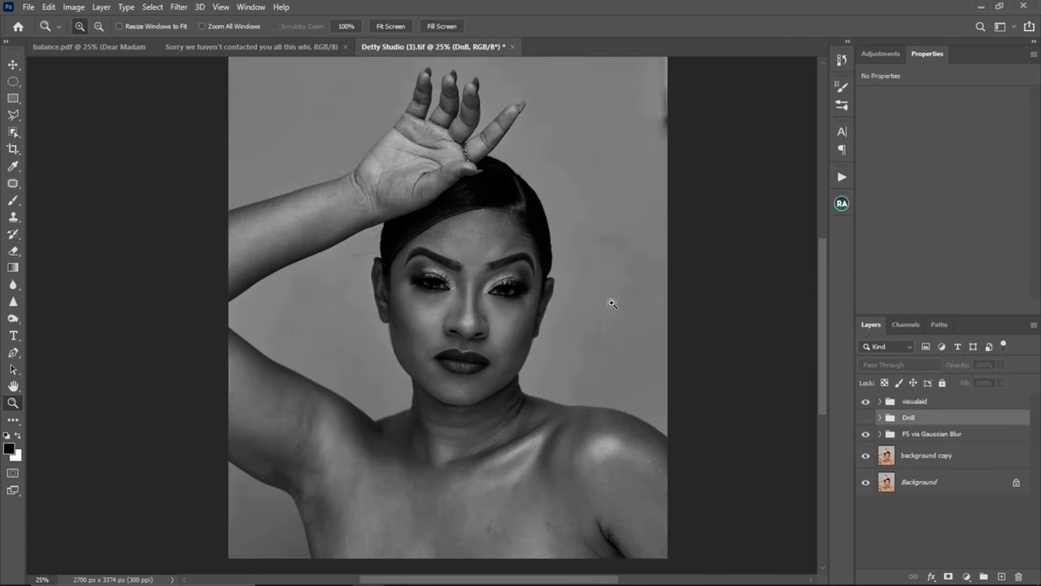
{"action": "left_click", "coordinate": [867, 419]}
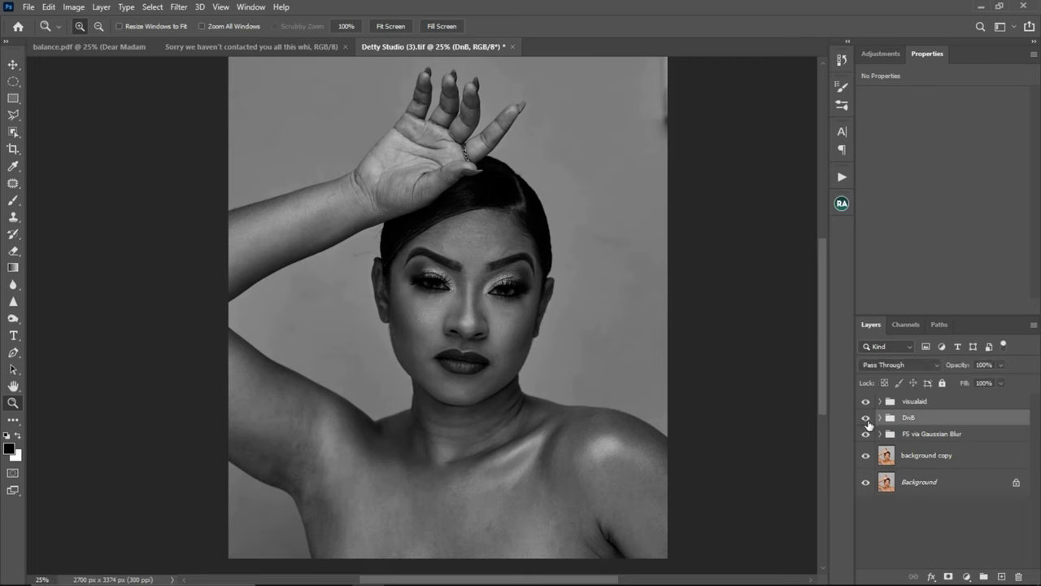
{"action": "left_click", "coordinate": [866, 419]}
{"action": "left_click", "coordinate": [866, 419]}
- Hide the visualaid group to return to colour and delete the group
{"action": "key", "text": "ctrl"}
{"action": "left_click", "coordinate": [866, 402]}
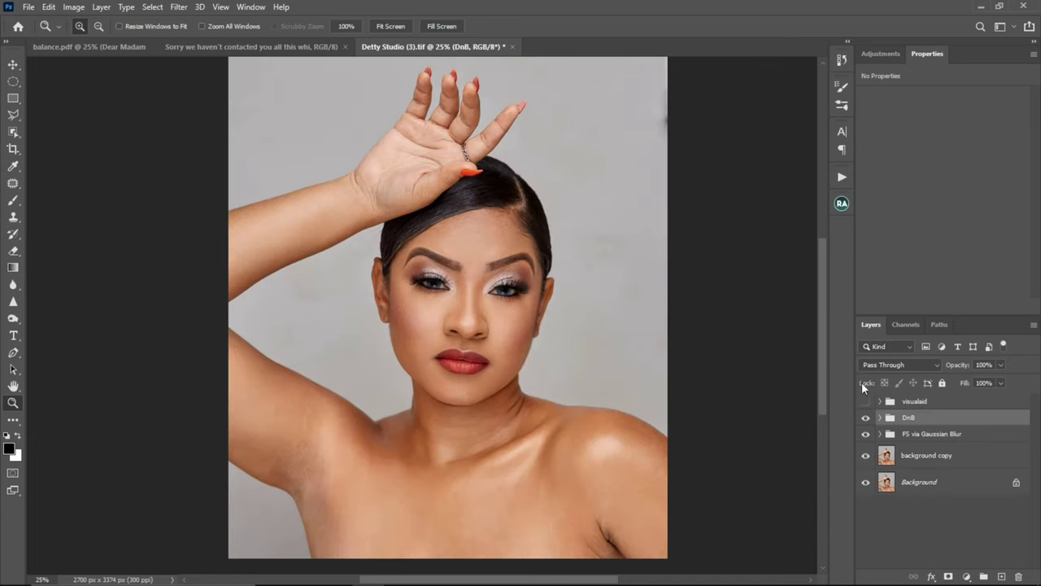
{"action": "left_click_drag", "start_coordinate": [968, 402], "coordinate": [1018, 576]}
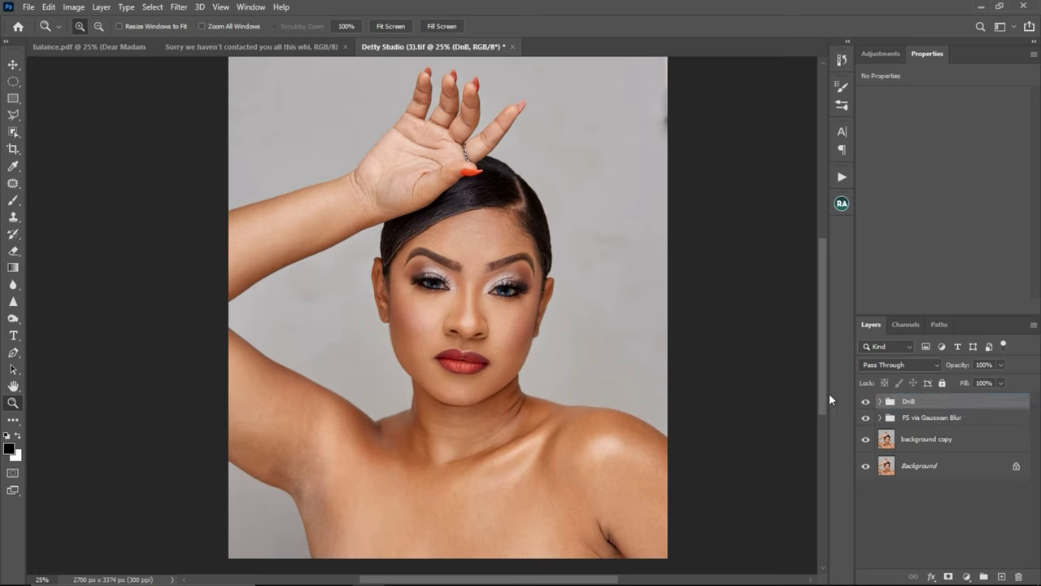
- Compare the finished colour portrait up close with the DnB group hidden and shown, leaving the group shown
{"action": "left_click", "coordinate": [493, 273]}
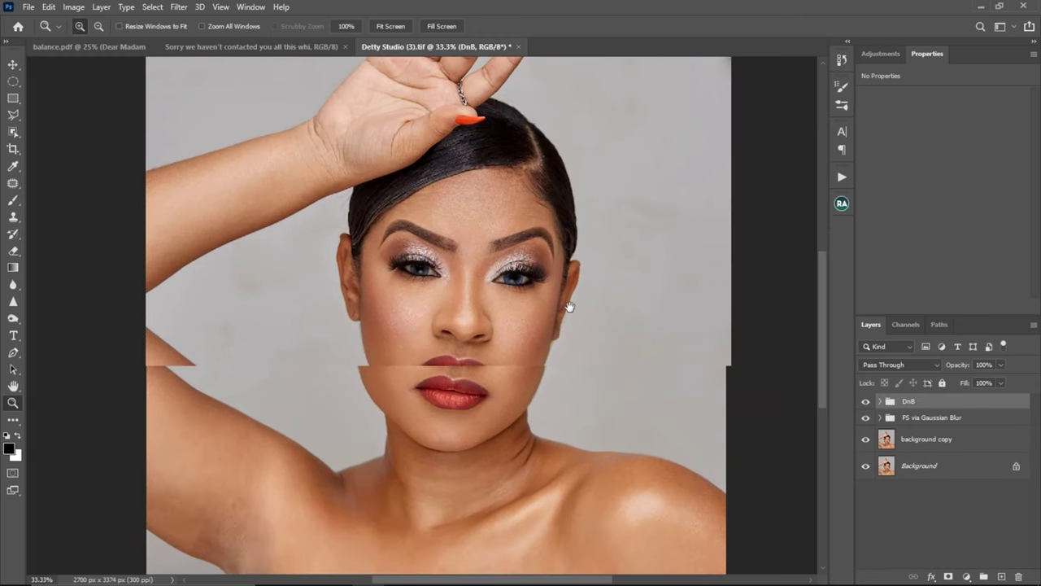
{"action": "left_click", "coordinate": [866, 401]}
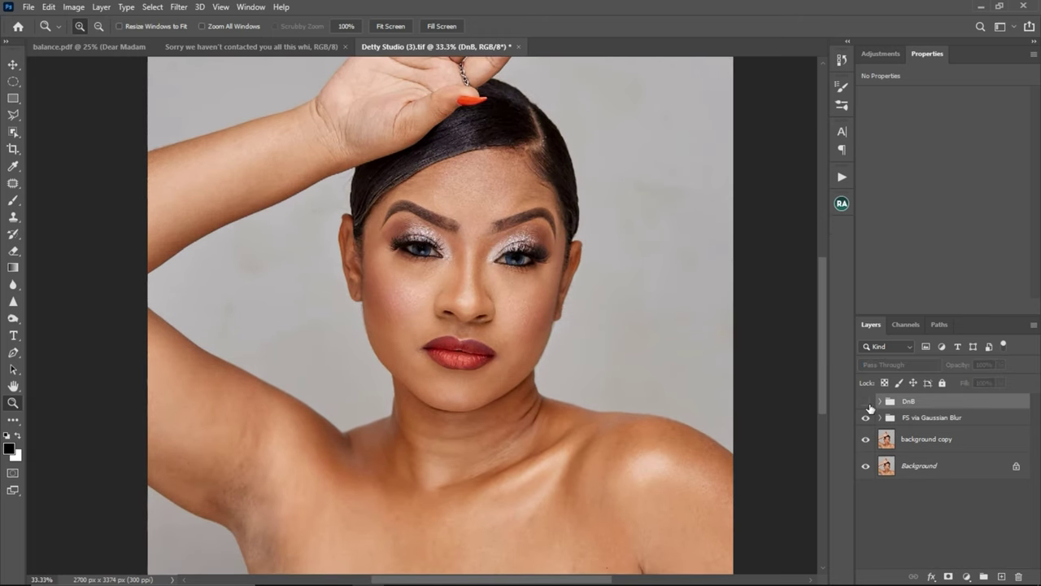
{"action": "left_click", "coordinate": [866, 403]}
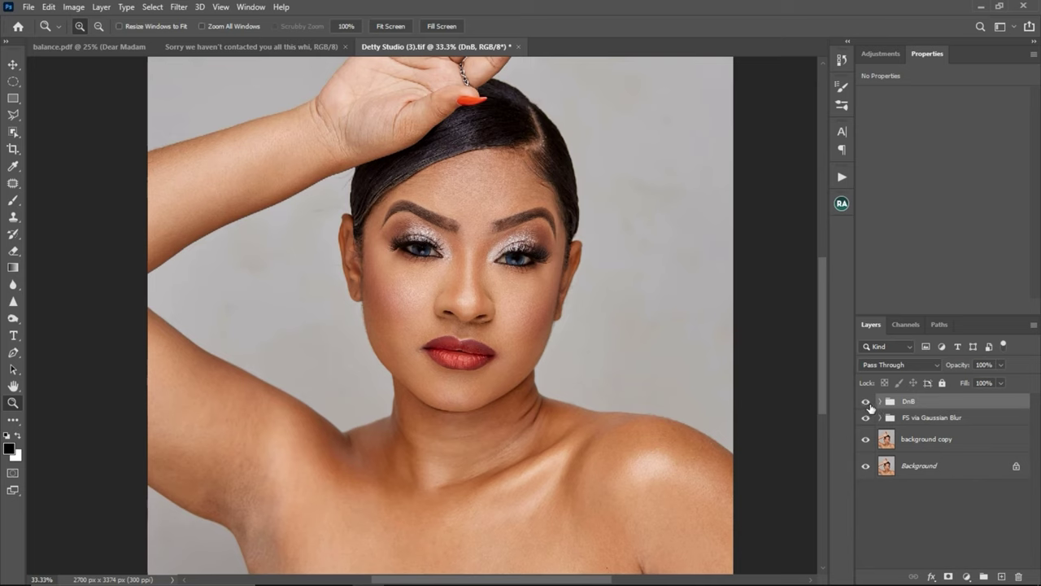
{"action": "left_click", "coordinate": [866, 403]}
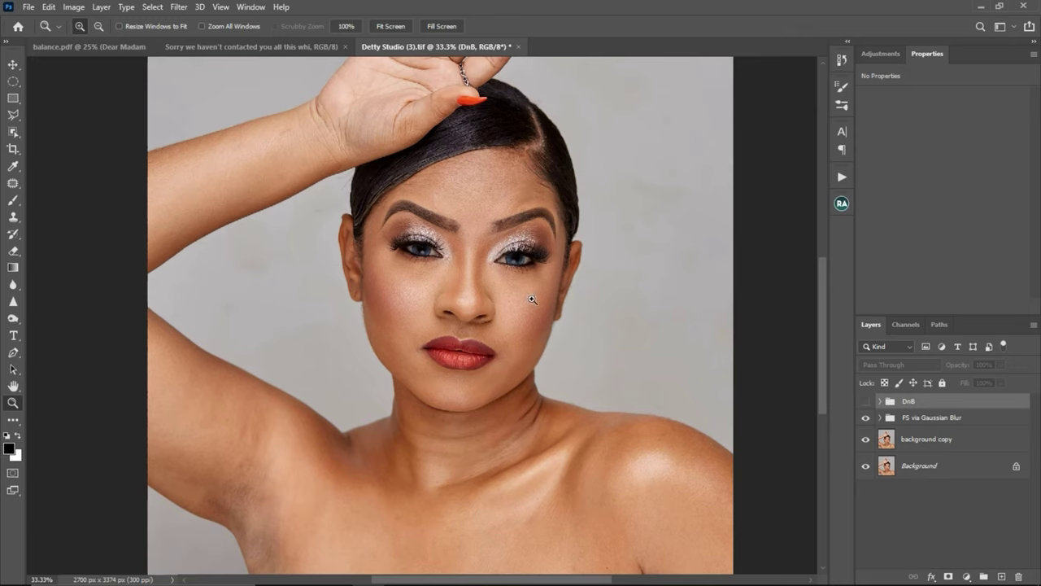
{"action": "left_click", "coordinate": [866, 402]}
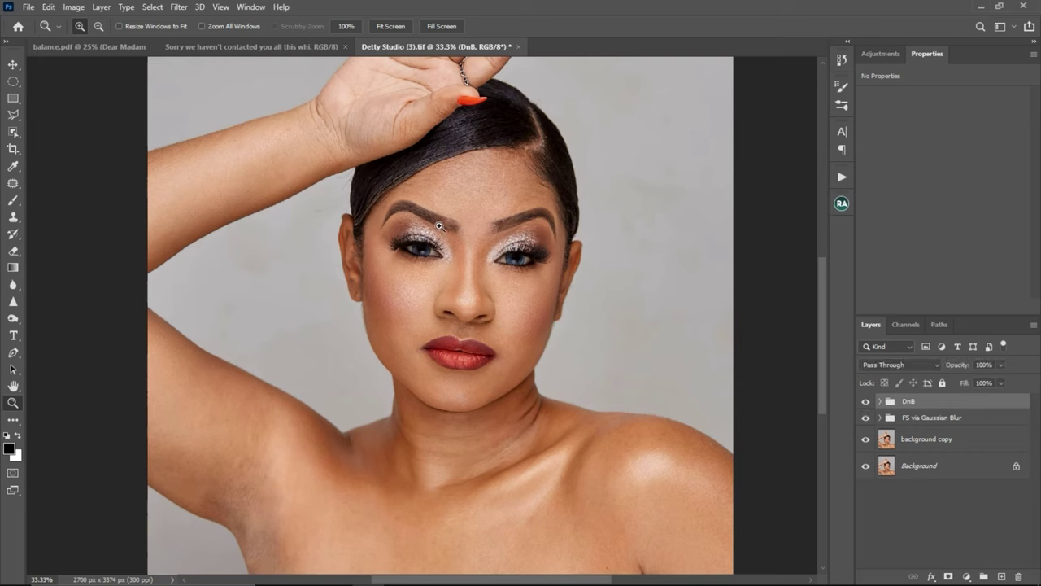